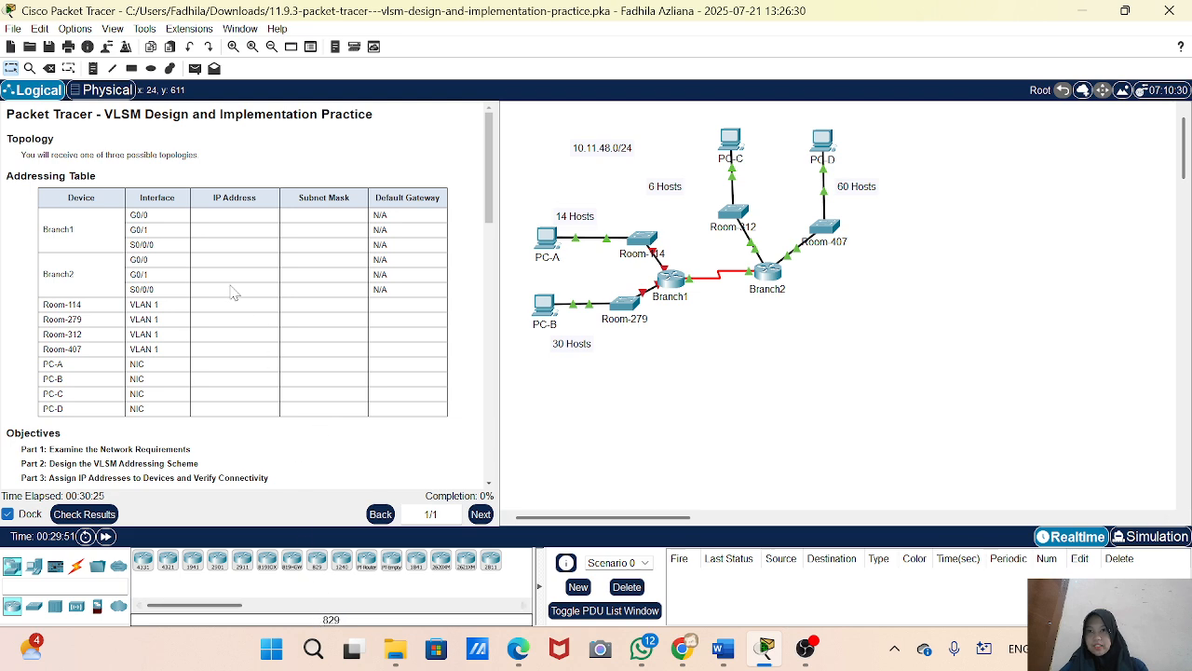
- Read the addressing table, the three objectives and the background paragraph in the VLSM activity instructions
{"action": "scroll", "coordinate": [233, 291], "scroll_direction": "down", "scroll_amount": 2}
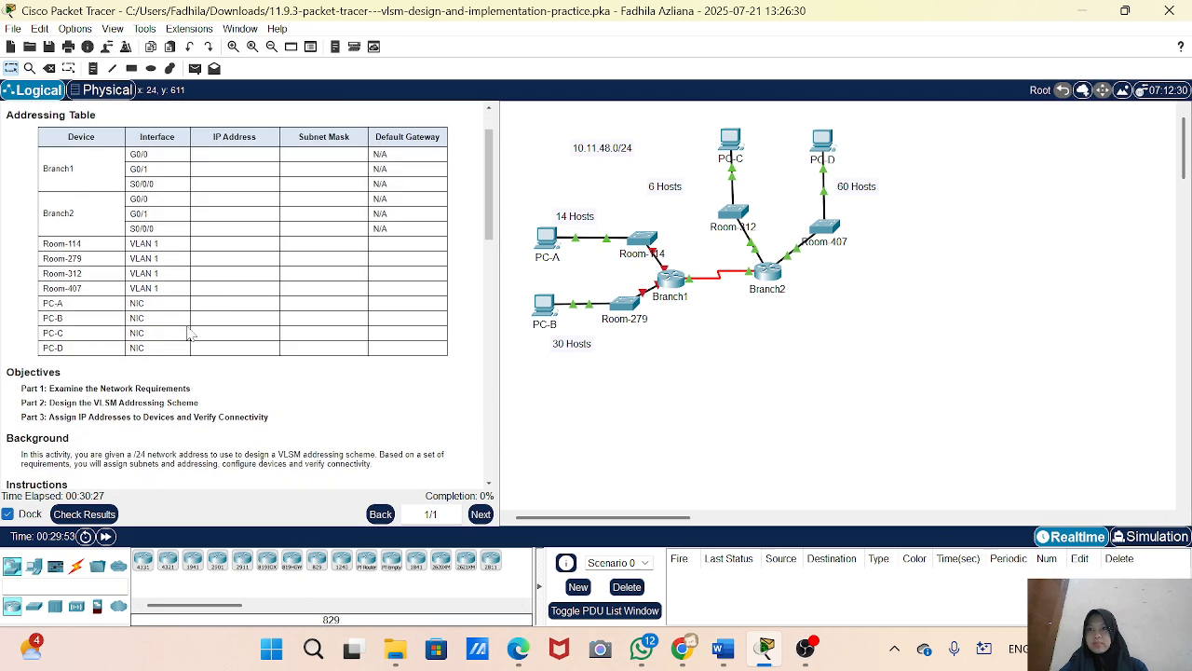
{"action": "scroll", "coordinate": [189, 333], "scroll_direction": "down", "scroll_amount": 4}
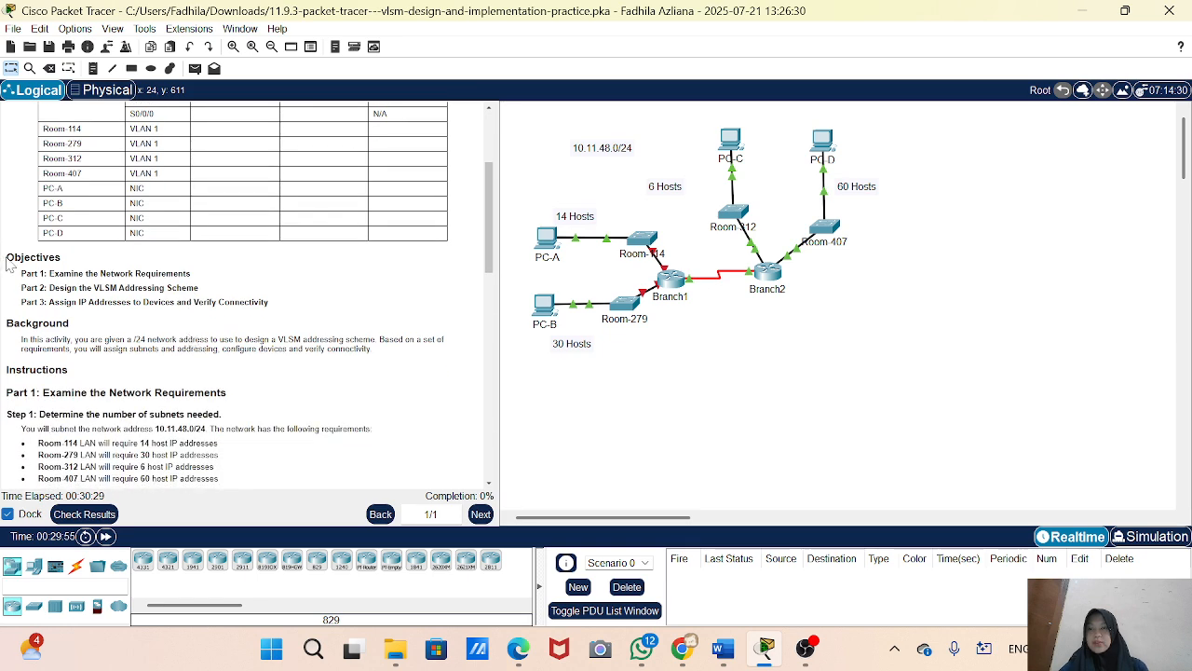
{"action": "left_click_drag", "start_coordinate": [8, 261], "coordinate": [203, 280]}
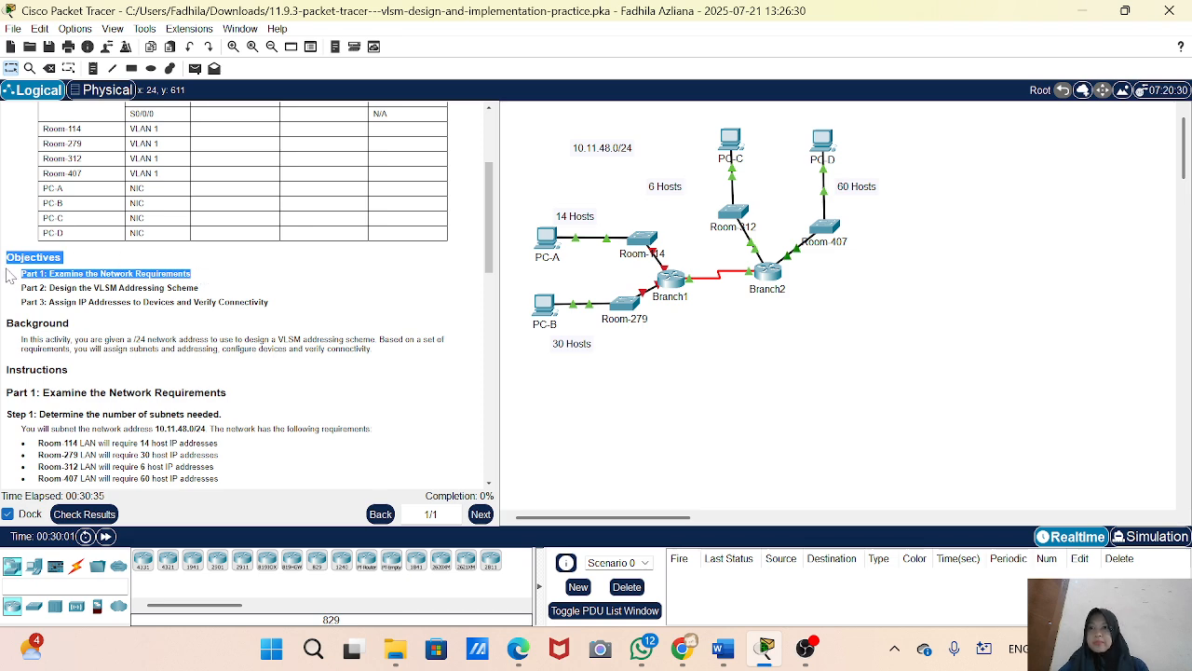
{"action": "left_click_drag", "start_coordinate": [19, 288], "coordinate": [196, 288]}
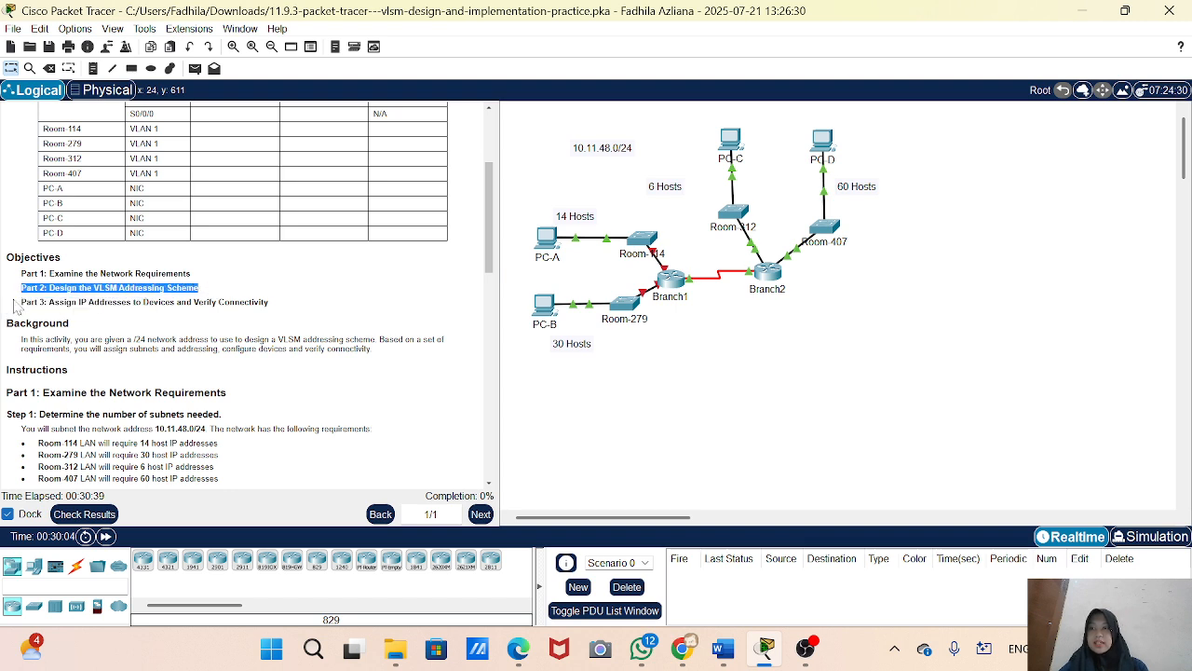
{"action": "left_click_drag", "start_coordinate": [20, 303], "coordinate": [278, 311]}
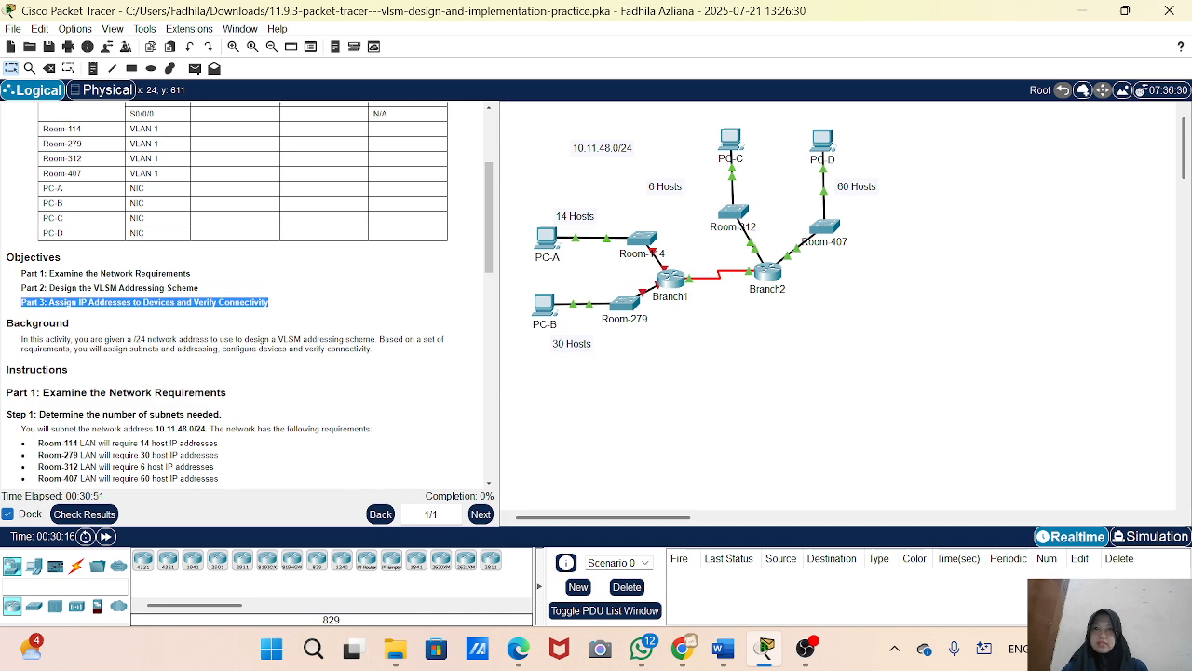
{"action": "left_click", "coordinate": [22, 341]}
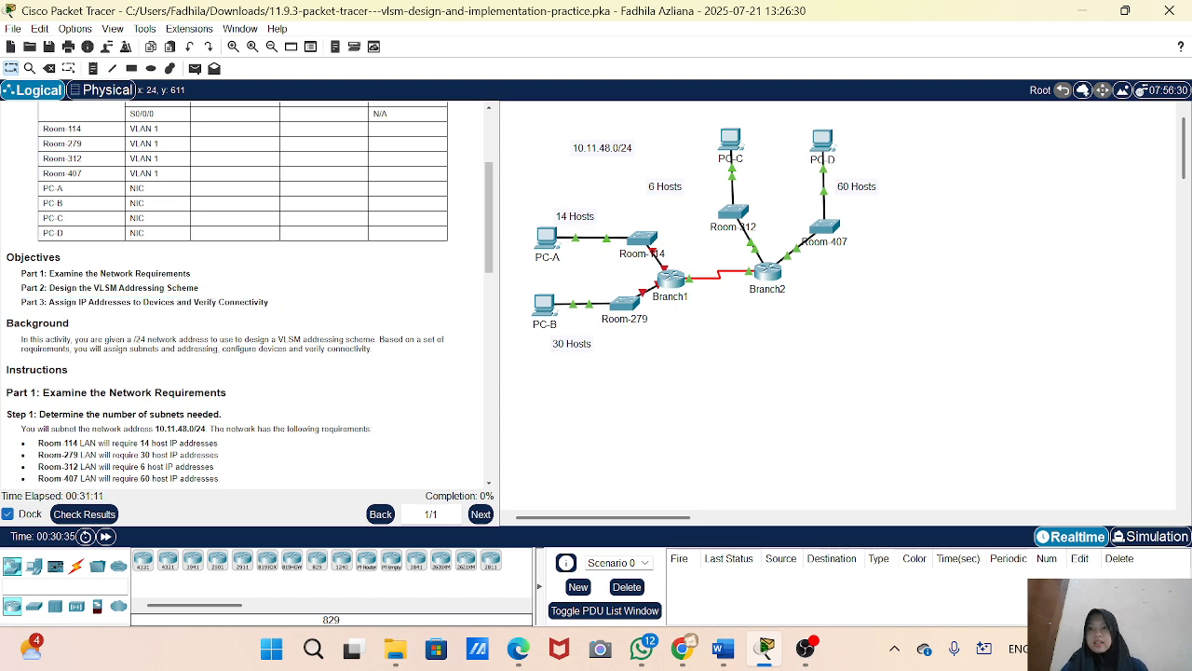
{"action": "left_click_drag", "start_coordinate": [23, 341], "coordinate": [188, 341]}
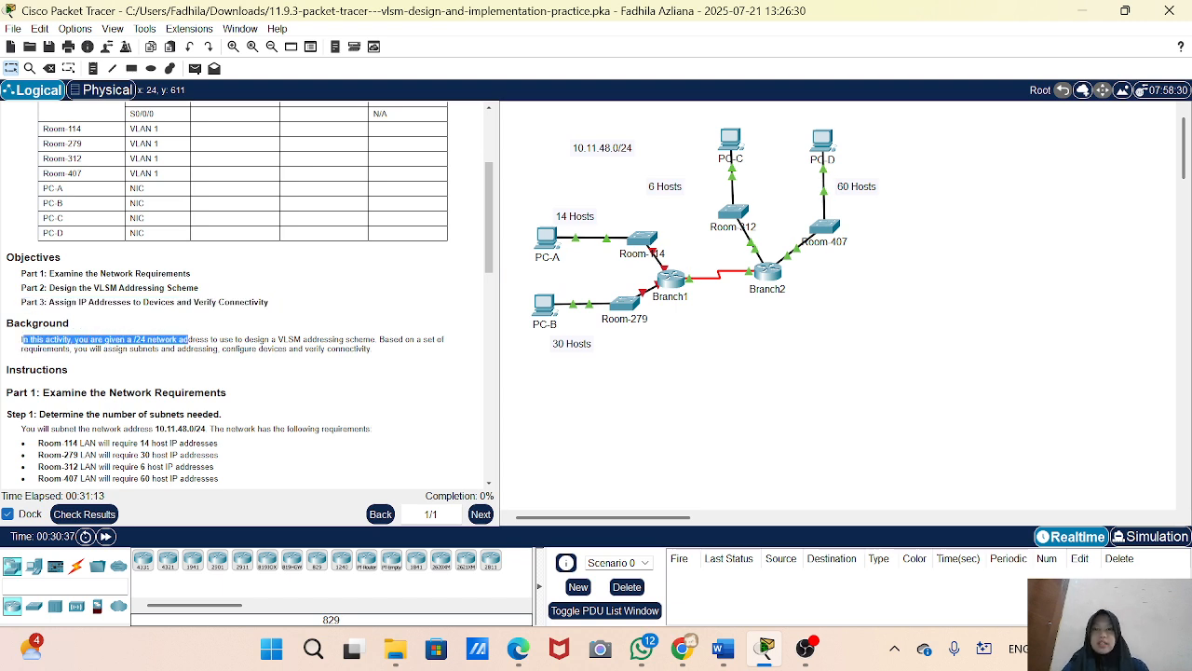
{"action": "left_click", "coordinate": [188, 340]}
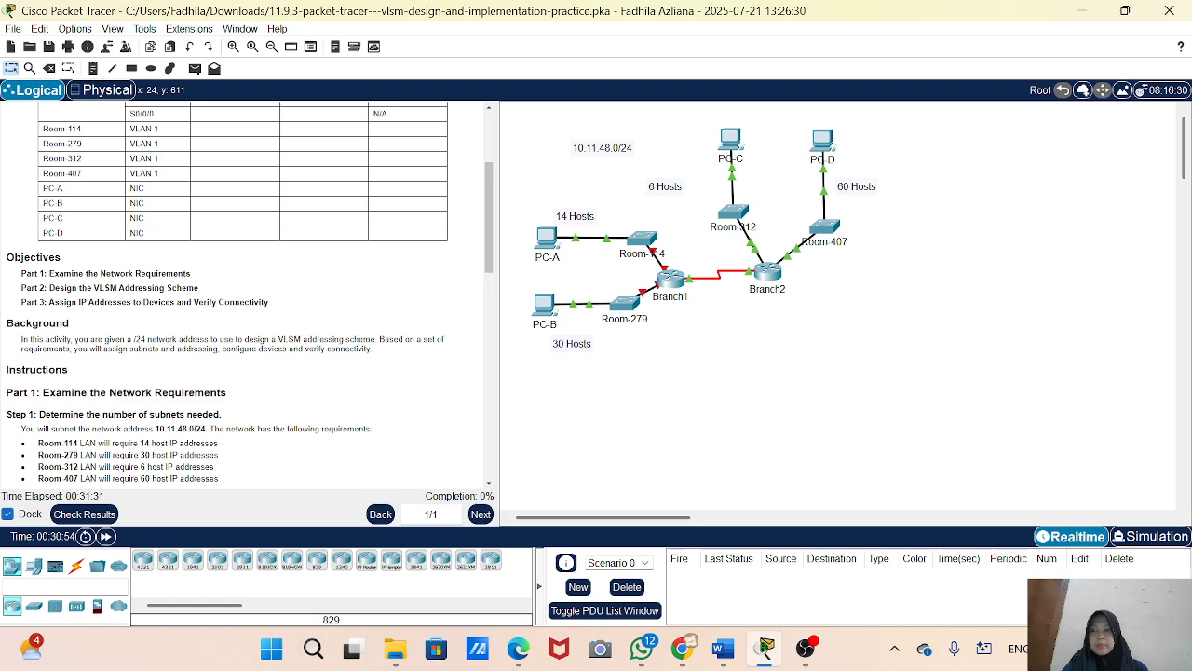
- Read Part 1 of the instructions, covering the host requirements of each room LAN, starting with Room-114
{"action": "left_click_drag", "start_coordinate": [13, 392], "coordinate": [275, 364]}
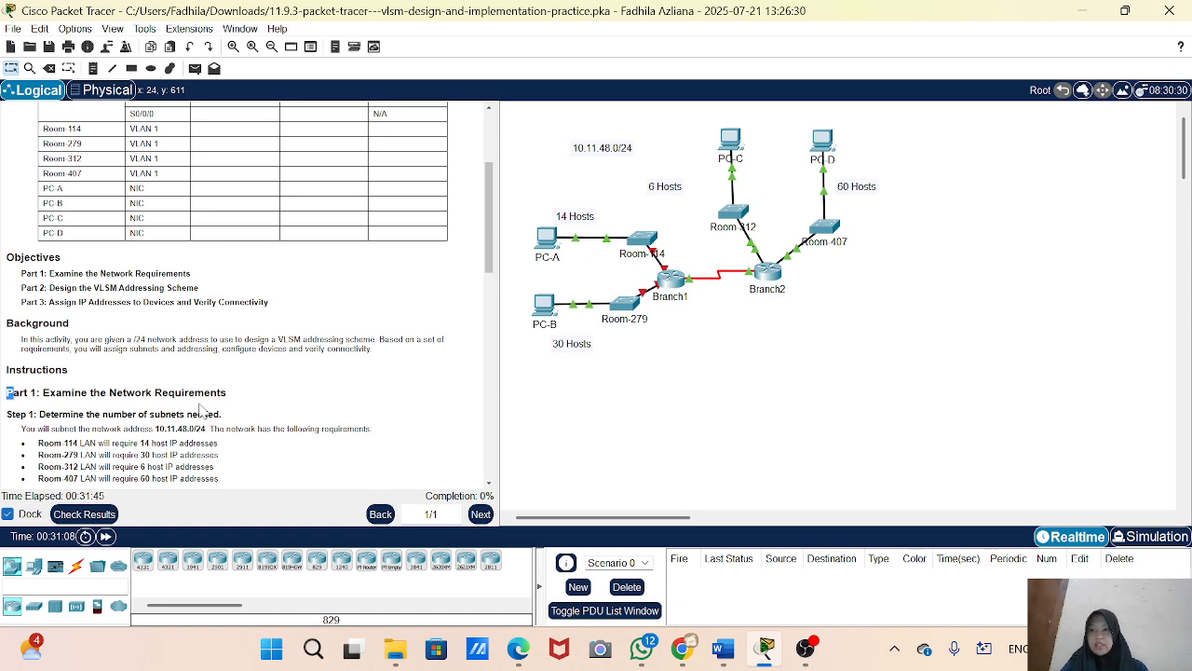
{"action": "scroll", "coordinate": [200, 409], "scroll_direction": "down", "scroll_amount": 3}
{"action": "scroll", "coordinate": [200, 410], "scroll_direction": "down", "scroll_amount": 1}
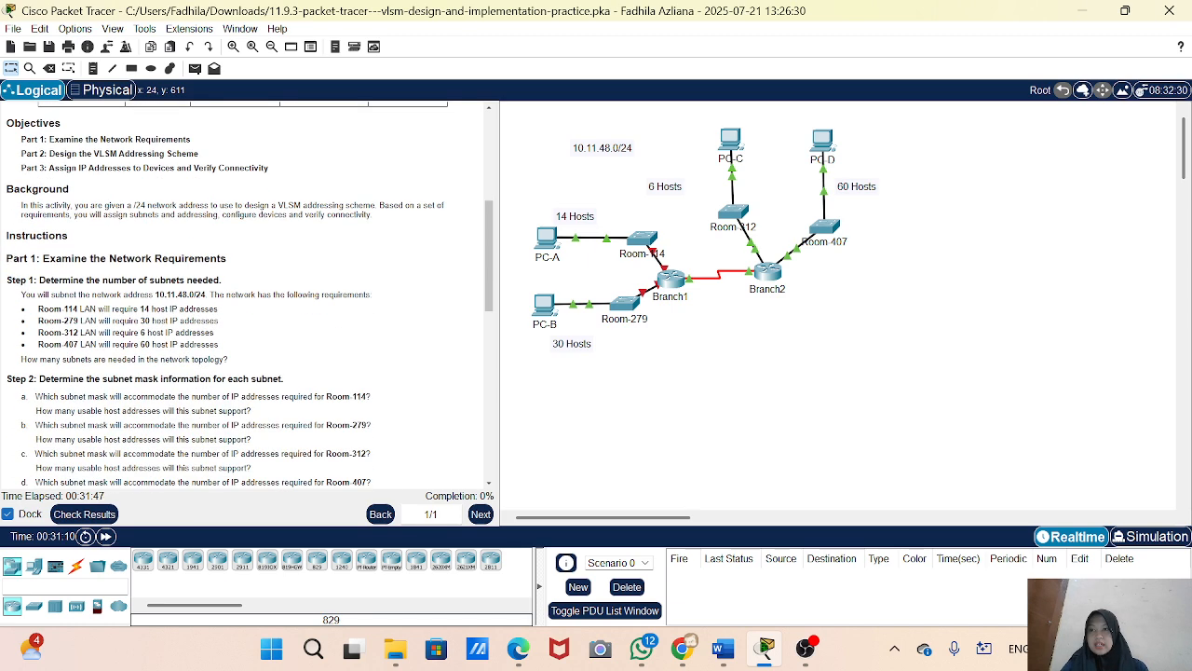
{"action": "left_click_drag", "start_coordinate": [37, 309], "coordinate": [242, 310]}
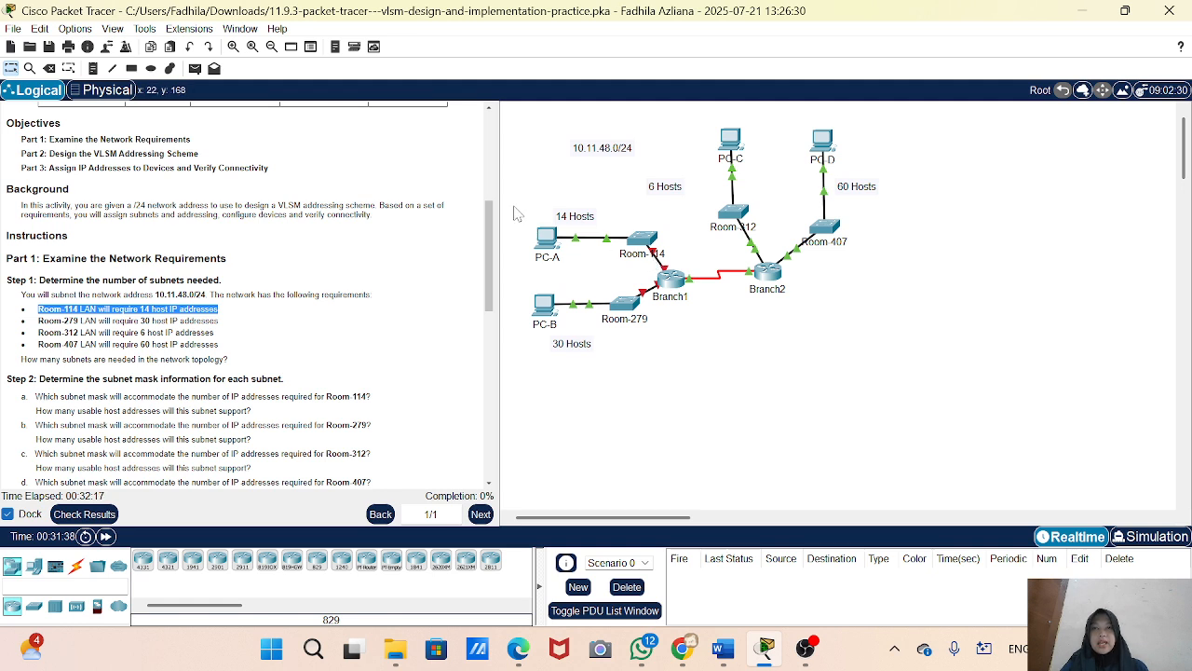
- Examine the topology's LANs around Branch1 and Branch2, their host labels and the network address label
{"action": "left_click_drag", "start_coordinate": [517, 214], "coordinate": [682, 296]}
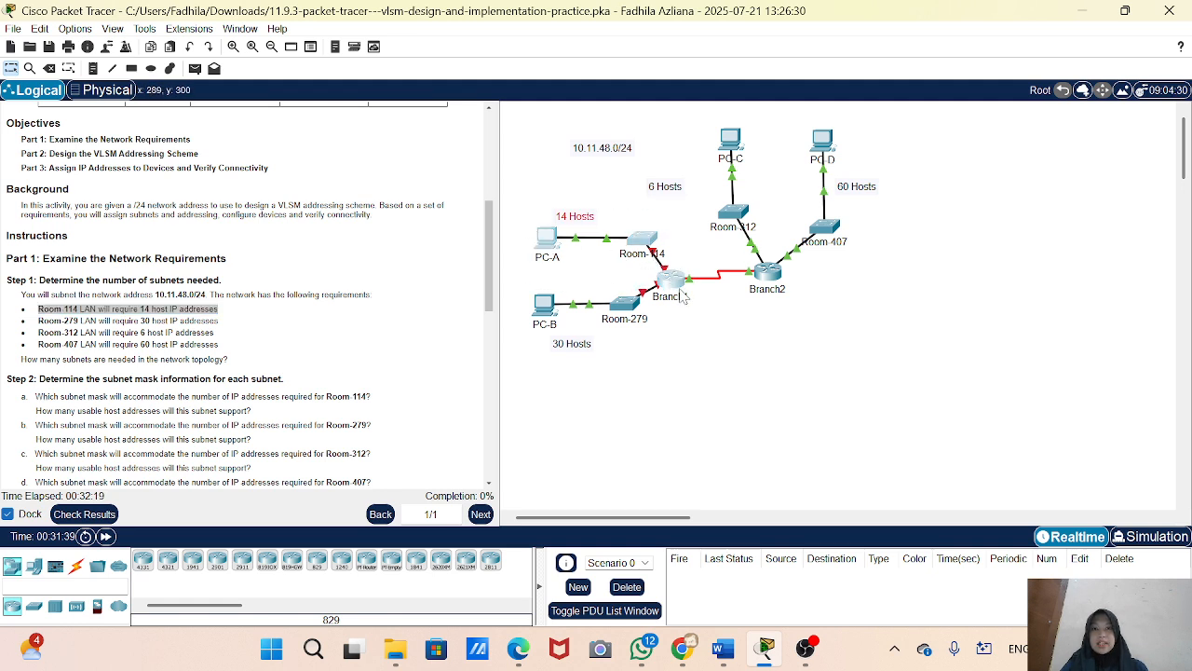
{"action": "left_click", "coordinate": [680, 366]}
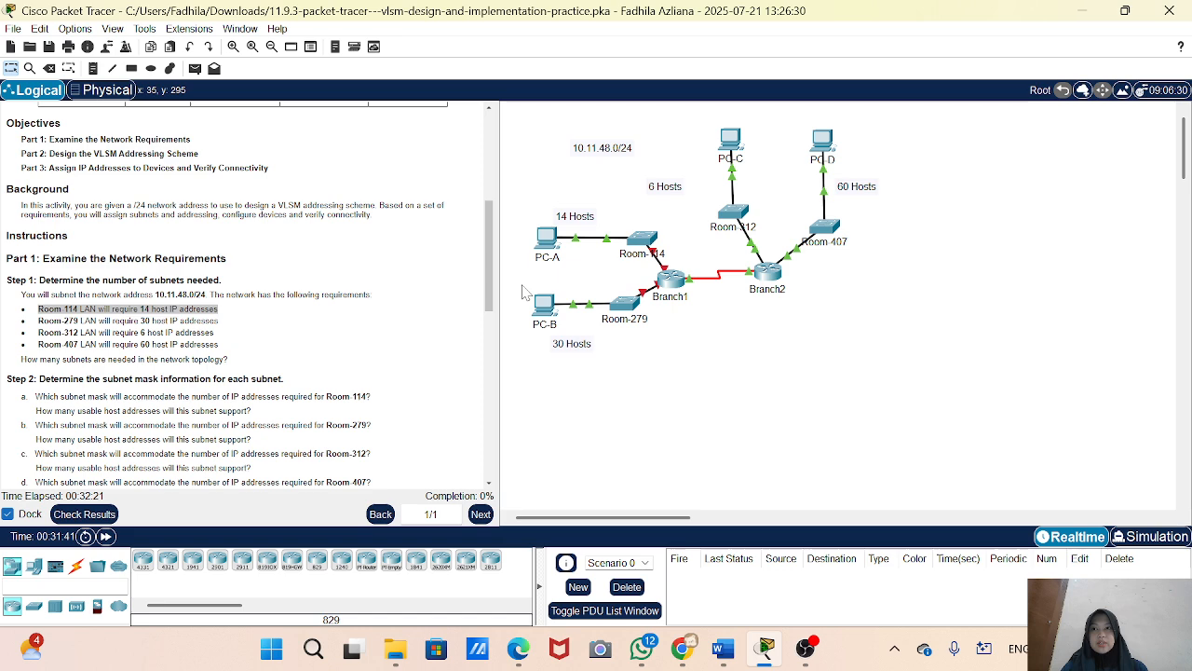
{"action": "left_click_drag", "start_coordinate": [522, 285], "coordinate": [704, 299]}
{"action": "left_click", "coordinate": [766, 364]}
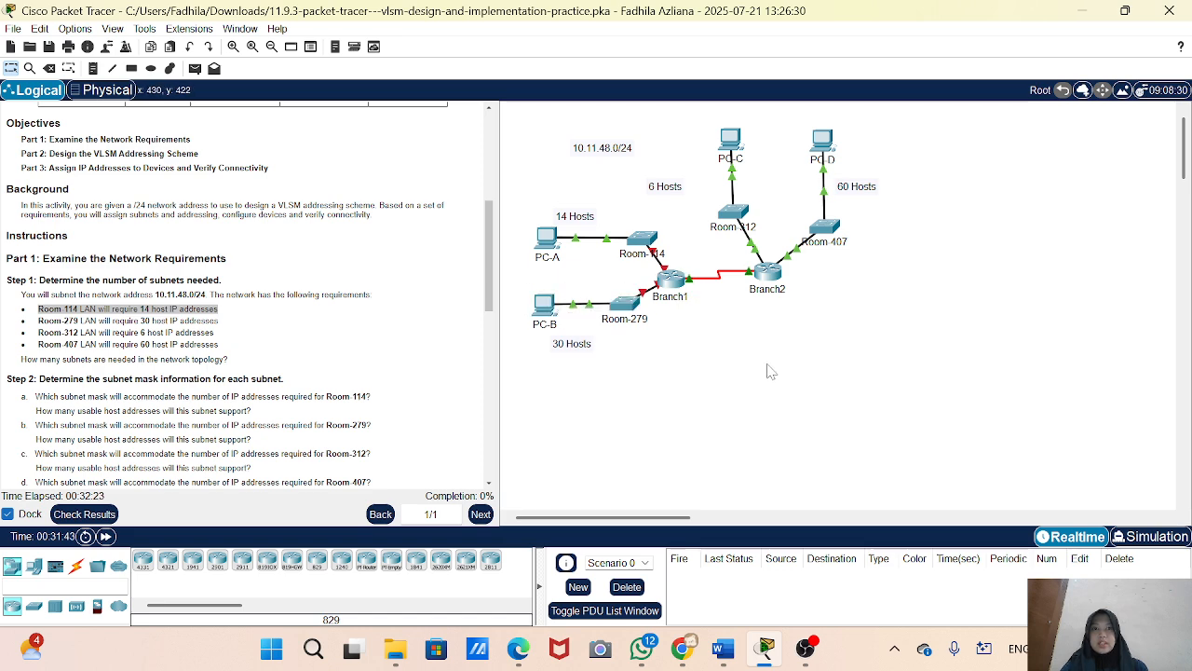
{"action": "left_click_drag", "start_coordinate": [767, 364], "coordinate": [781, 337]}
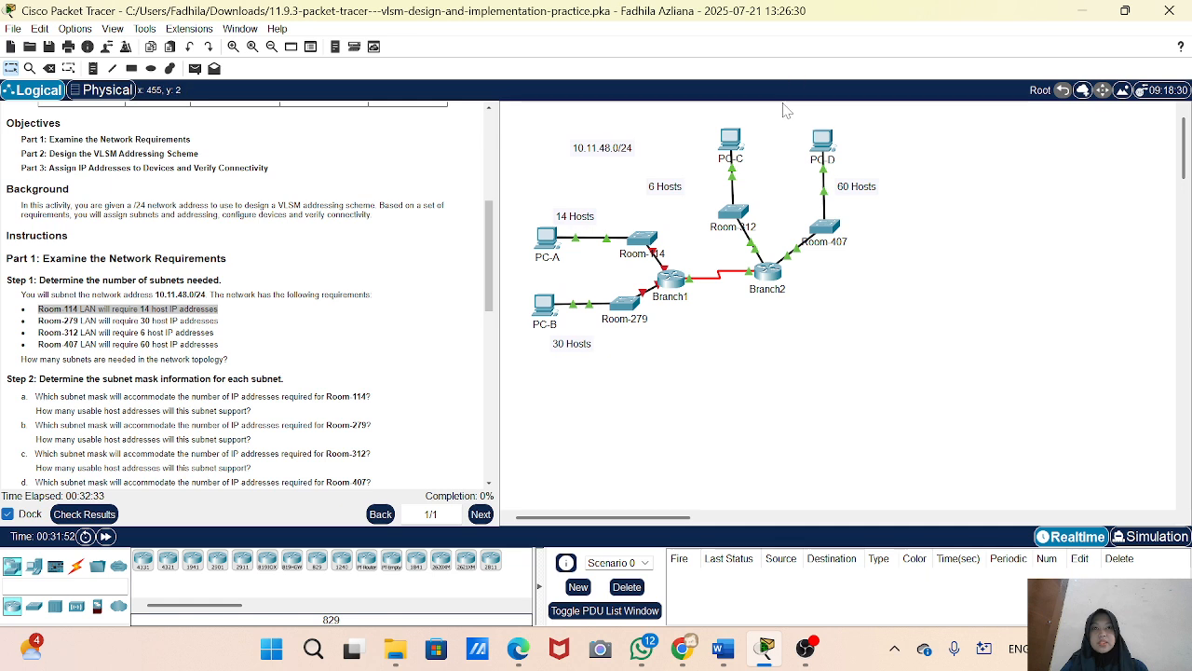
{"action": "left_click_drag", "start_coordinate": [782, 107], "coordinate": [866, 328]}
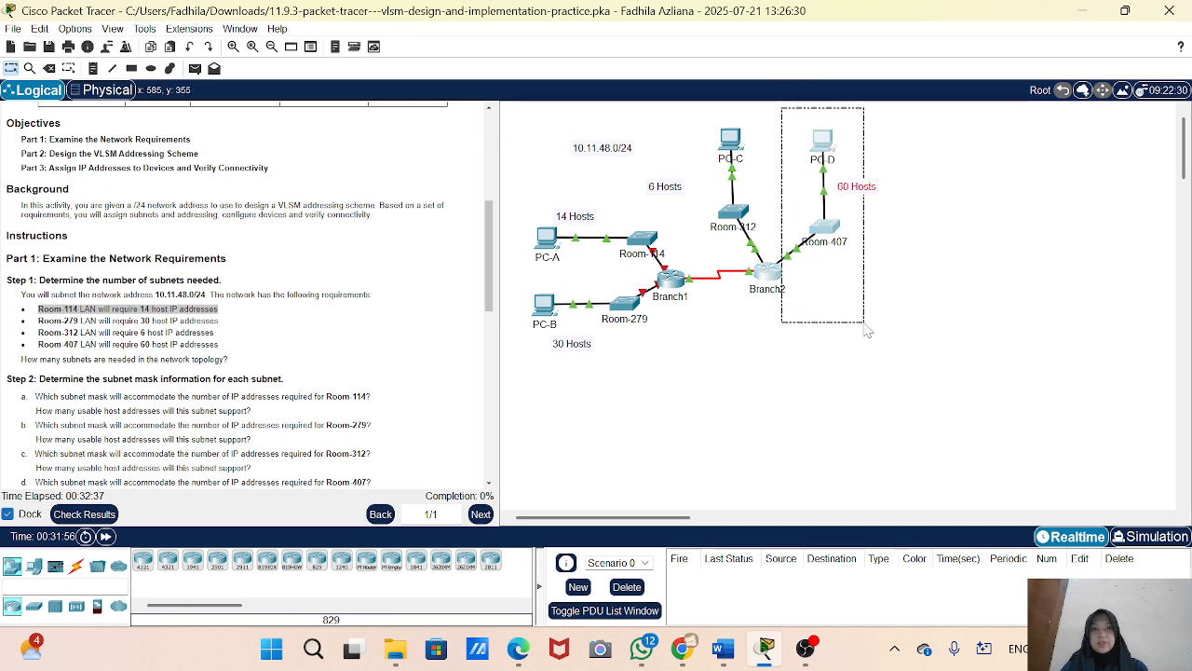
{"action": "left_click_drag", "start_coordinate": [866, 327], "coordinate": [866, 328]}
{"action": "left_click", "coordinate": [782, 340]}
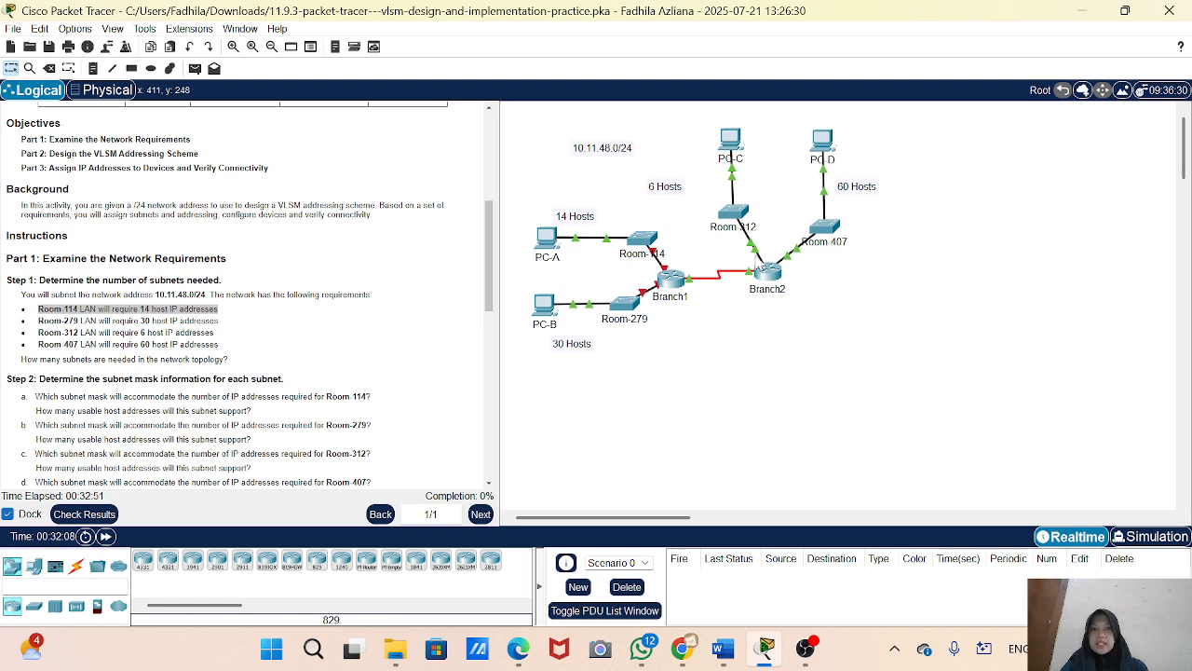
{"action": "left_click_drag", "start_coordinate": [520, 116], "coordinate": [625, 156]}
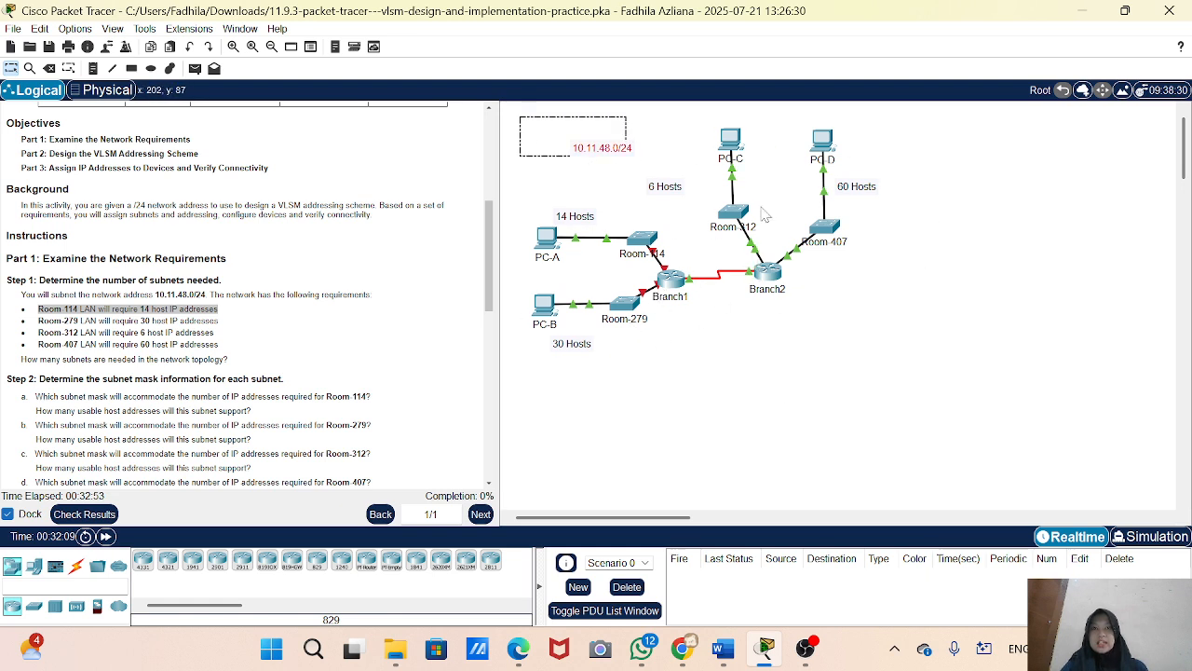
{"action": "left_click_drag", "start_coordinate": [762, 215], "coordinate": [1057, 361]}
{"action": "left_click", "coordinate": [1051, 355]}
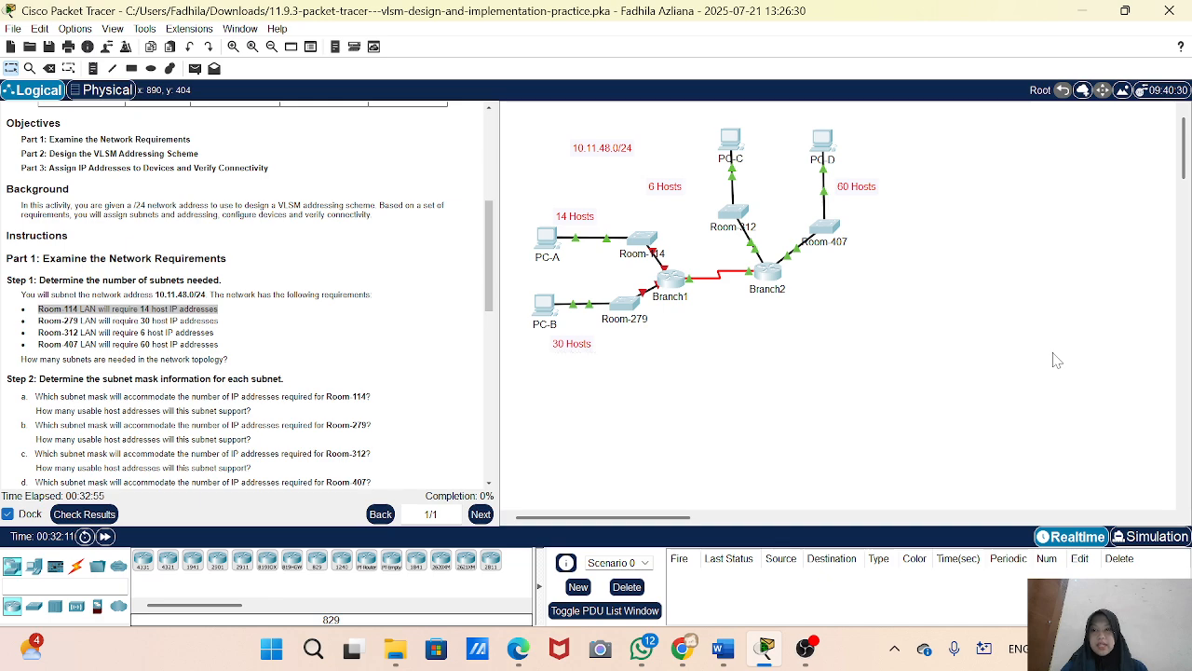
- Switch to the Word document 11 9 3 and examine the Room-407 row of the subnet requirements table
{"action": "scroll", "coordinate": [327, 337], "scroll_direction": "down", "scroll_amount": 4}
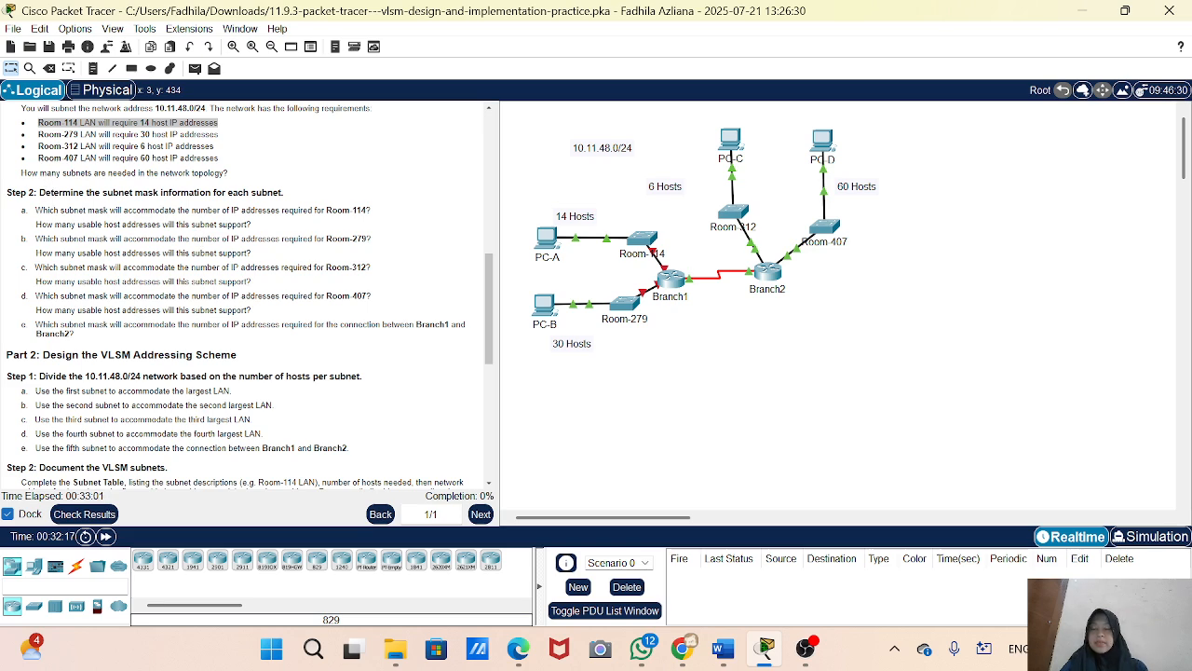
{"action": "left_click", "coordinate": [724, 649]}
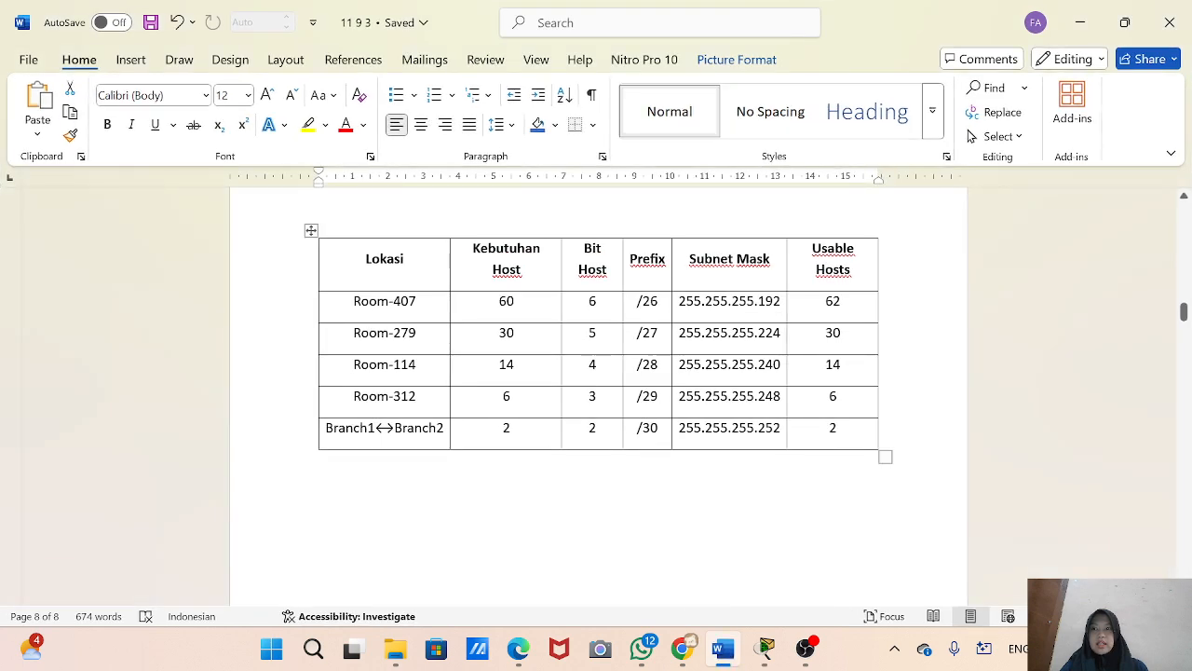
{"action": "scroll", "coordinate": [457, 301], "scroll_direction": "down", "scroll_amount": 1}
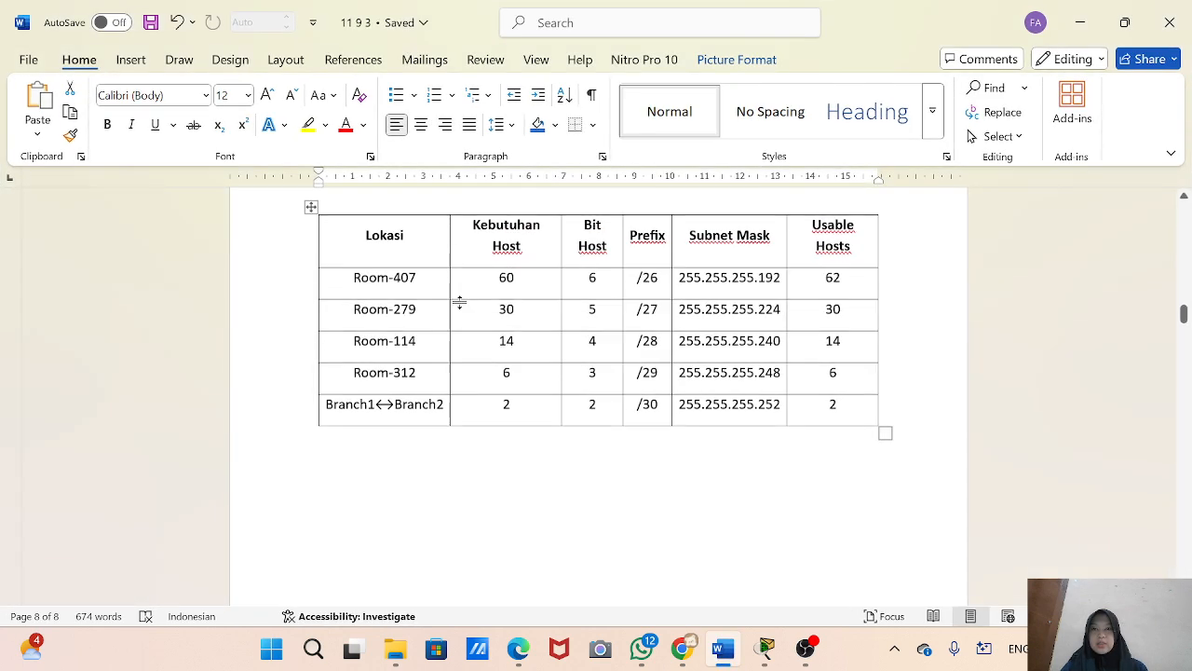
{"action": "scroll", "coordinate": [457, 301], "scroll_direction": "up", "scroll_amount": 1}
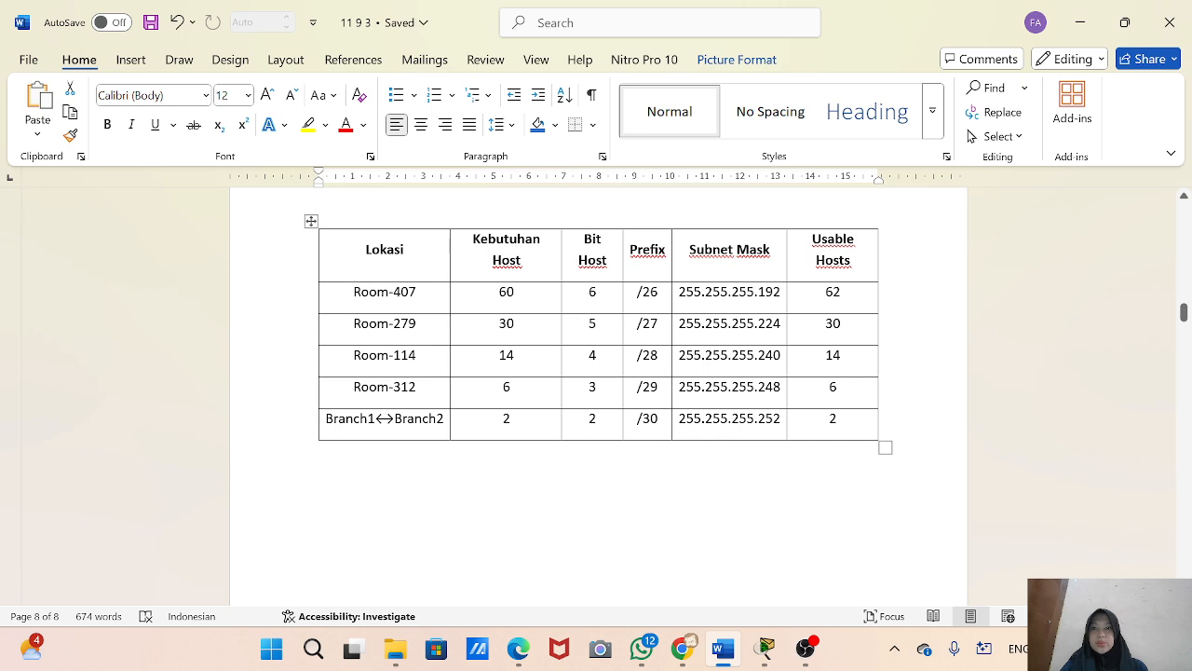
{"action": "left_click", "coordinate": [361, 293]}
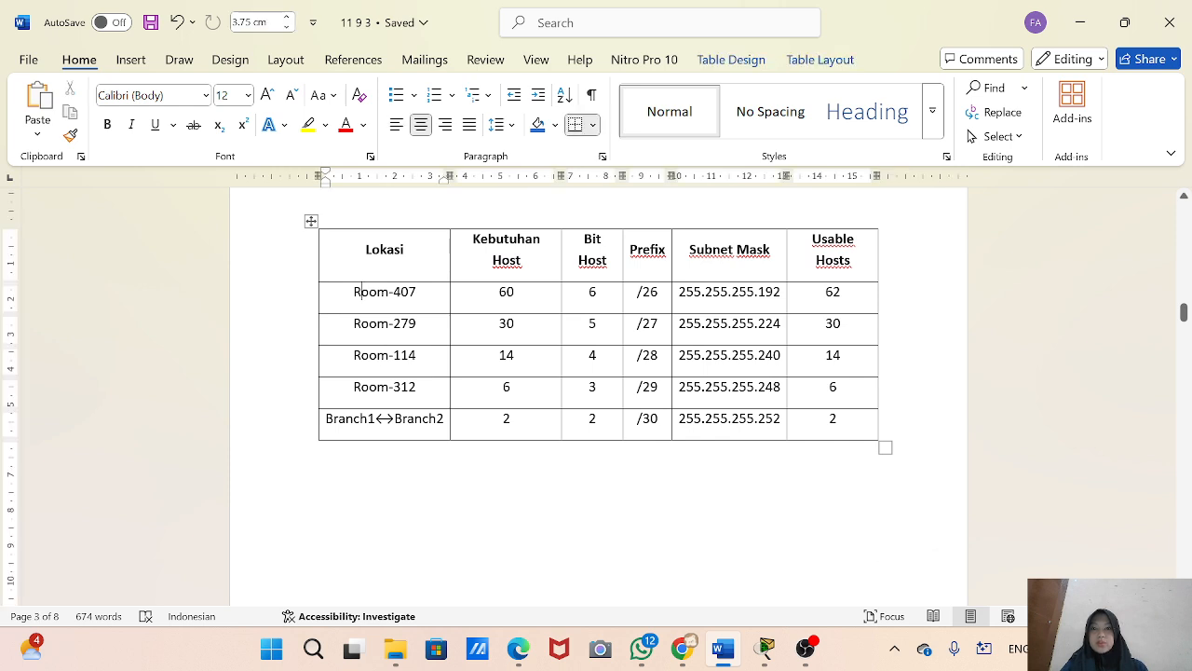
{"action": "left_click_drag", "start_coordinate": [354, 291], "coordinate": [416, 292]}
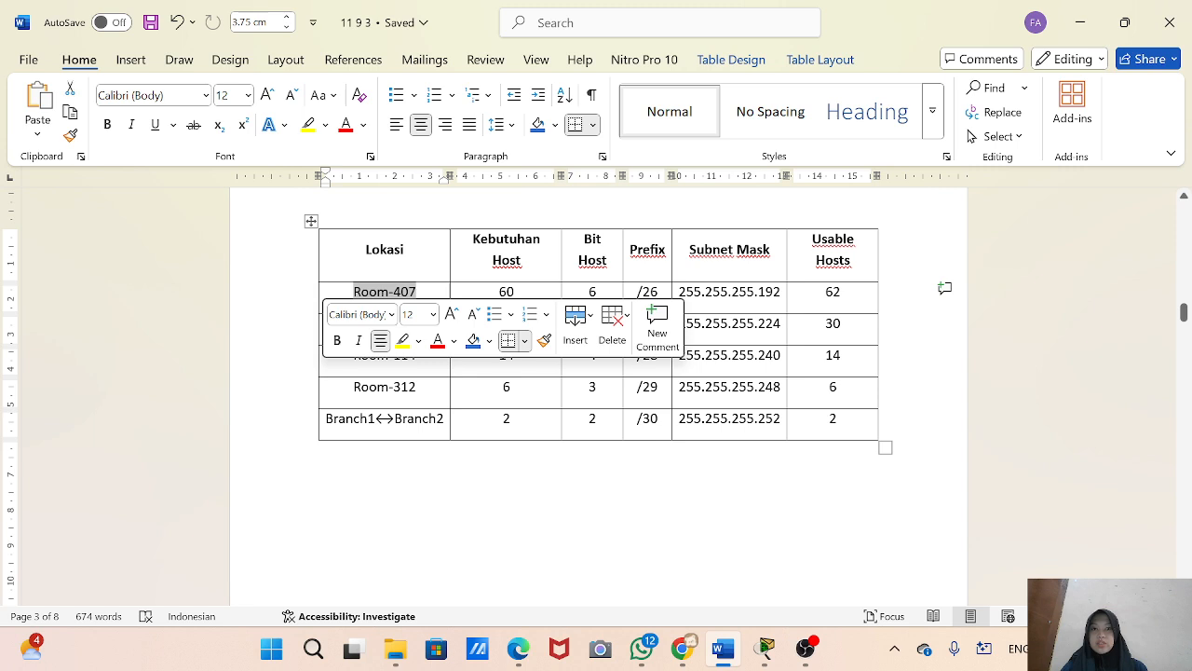
{"action": "left_click", "coordinate": [502, 252]}
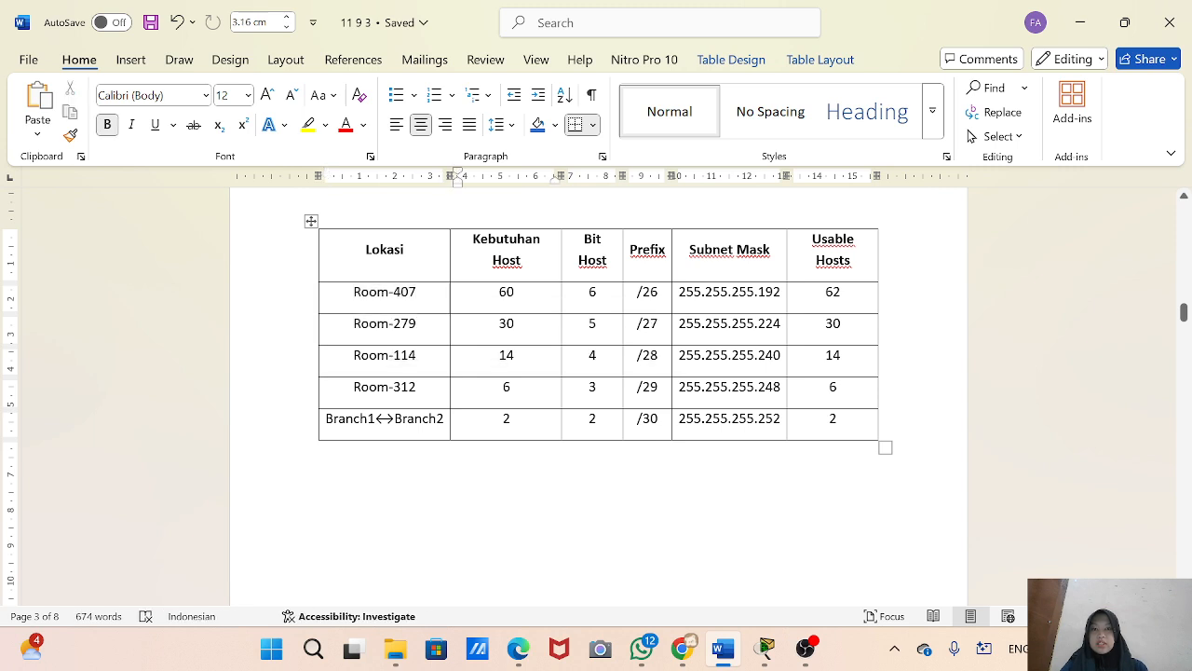
{"action": "left_click", "coordinate": [515, 292]}
{"action": "left_click_drag", "start_coordinate": [647, 292], "coordinate": [377, 293]}
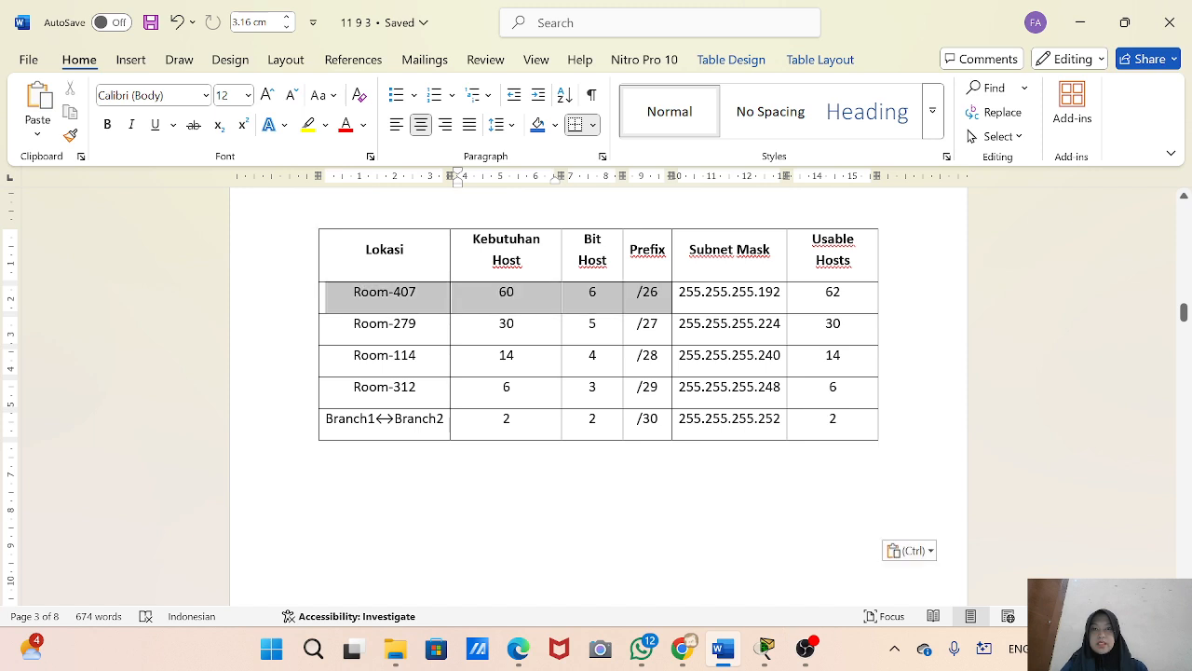
{"action": "left_click", "coordinate": [377, 294]}
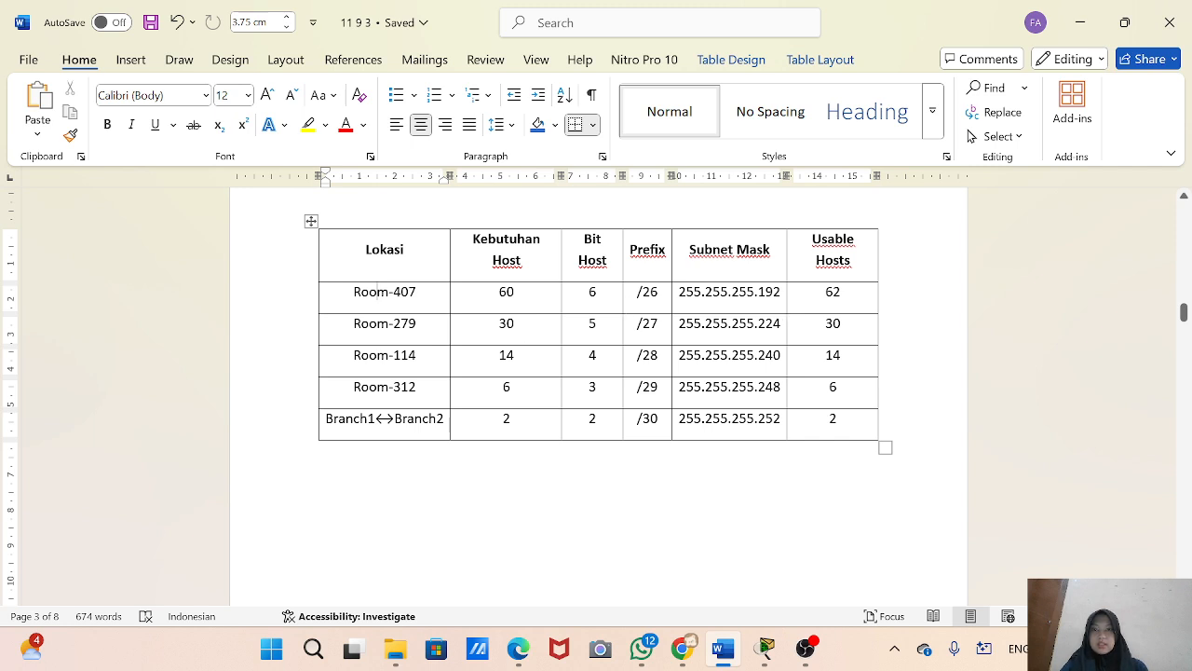
- Examine the Room-279 and Room-114 rows of the subnet requirements table, from host need to usable hosts
{"action": "left_click_drag", "start_coordinate": [354, 324], "coordinate": [647, 331]}
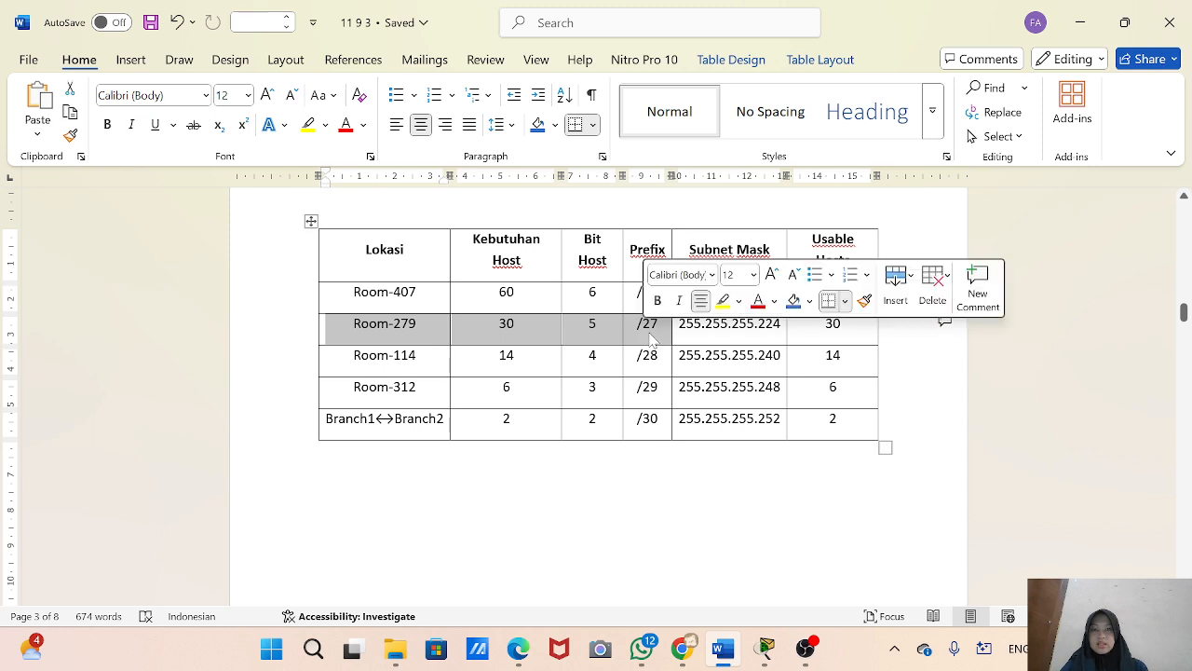
{"action": "left_click", "coordinate": [638, 324]}
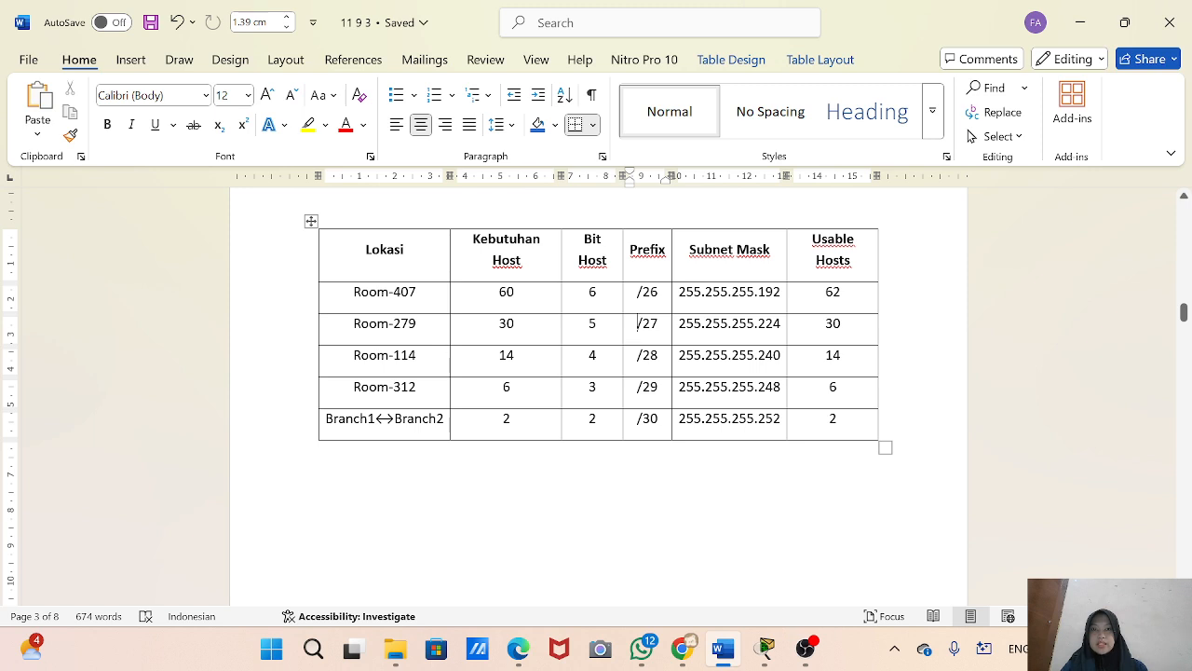
{"action": "left_click_drag", "start_coordinate": [500, 355], "coordinate": [514, 355]}
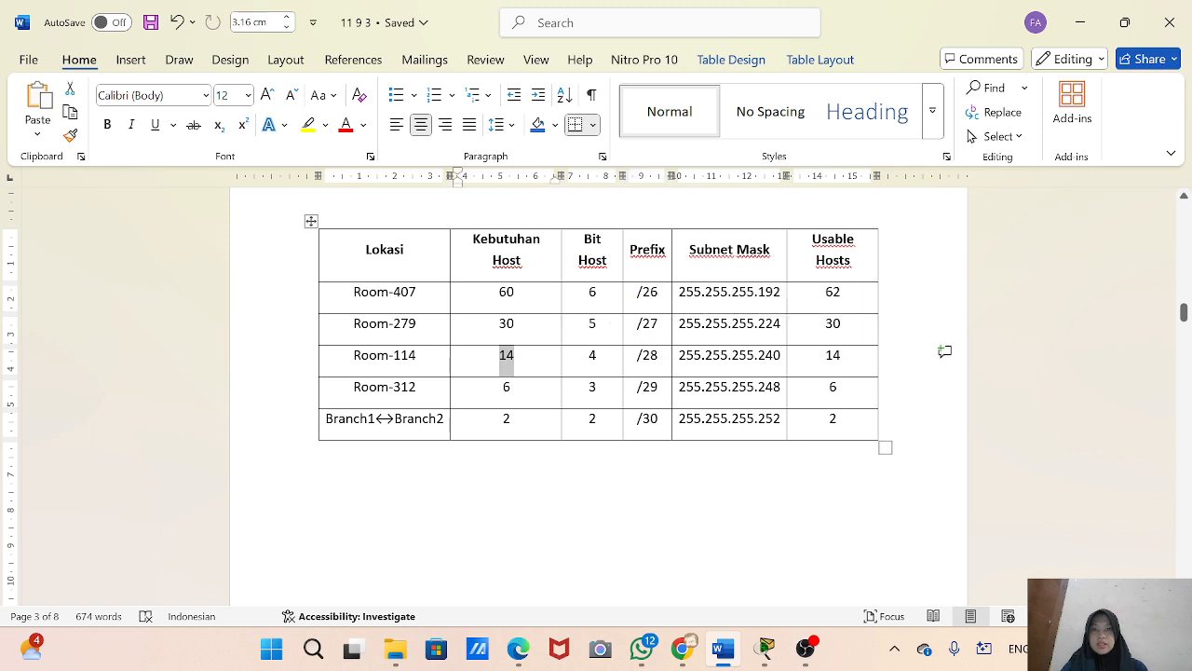
{"action": "left_click", "coordinate": [588, 356]}
{"action": "left_click_drag", "start_coordinate": [589, 356], "coordinate": [829, 356]}
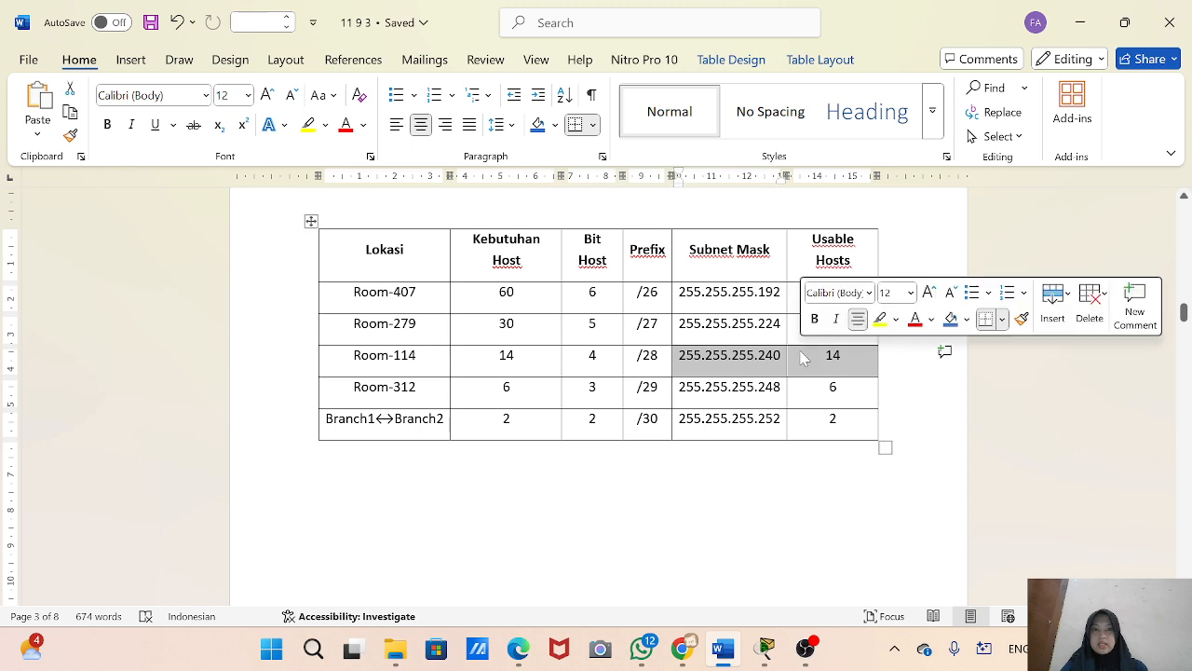
{"action": "left_click", "coordinate": [840, 358]}
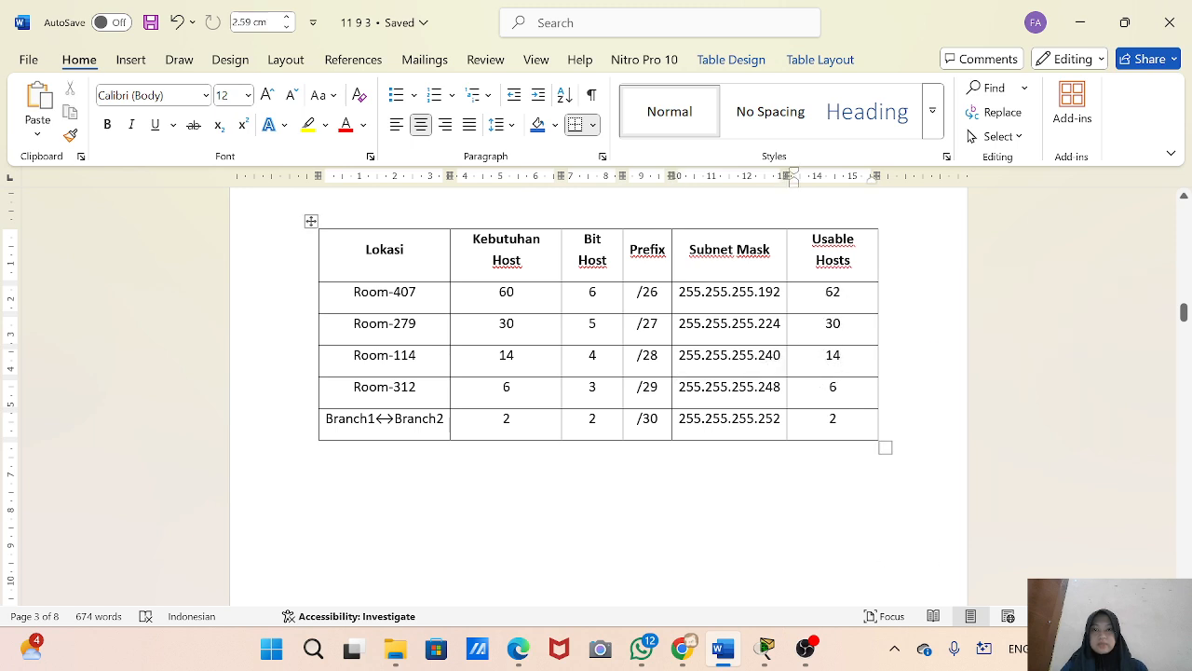
- Examine the Room-312 and Branch1–Branch2 rows of the subnet requirements table, from host need to usable hosts
{"action": "left_click_drag", "start_coordinate": [353, 387], "coordinate": [416, 387]}
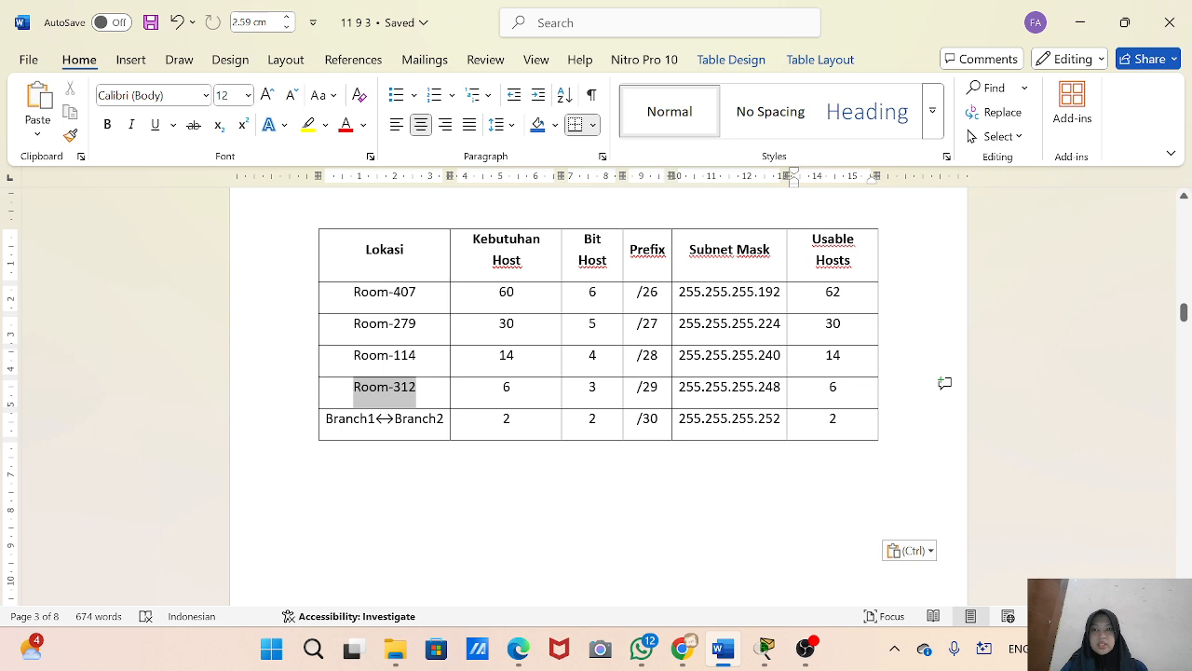
{"action": "left_click_drag", "start_coordinate": [501, 388], "coordinate": [726, 387]}
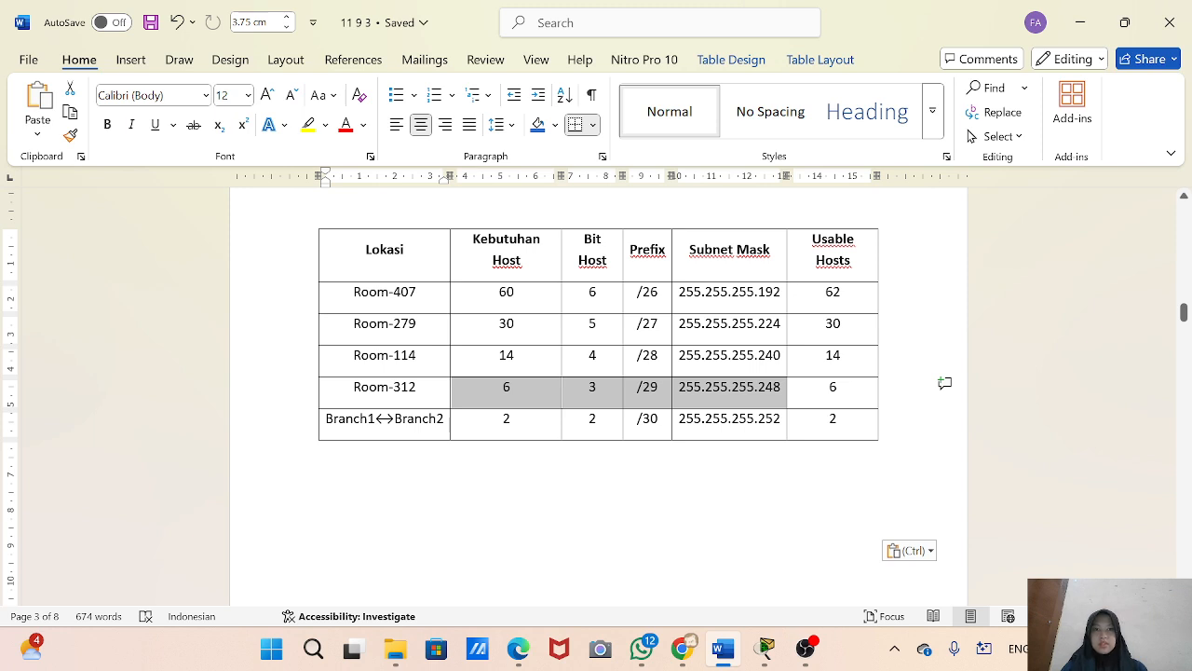
{"action": "left_click_drag", "start_coordinate": [745, 387], "coordinate": [851, 400]}
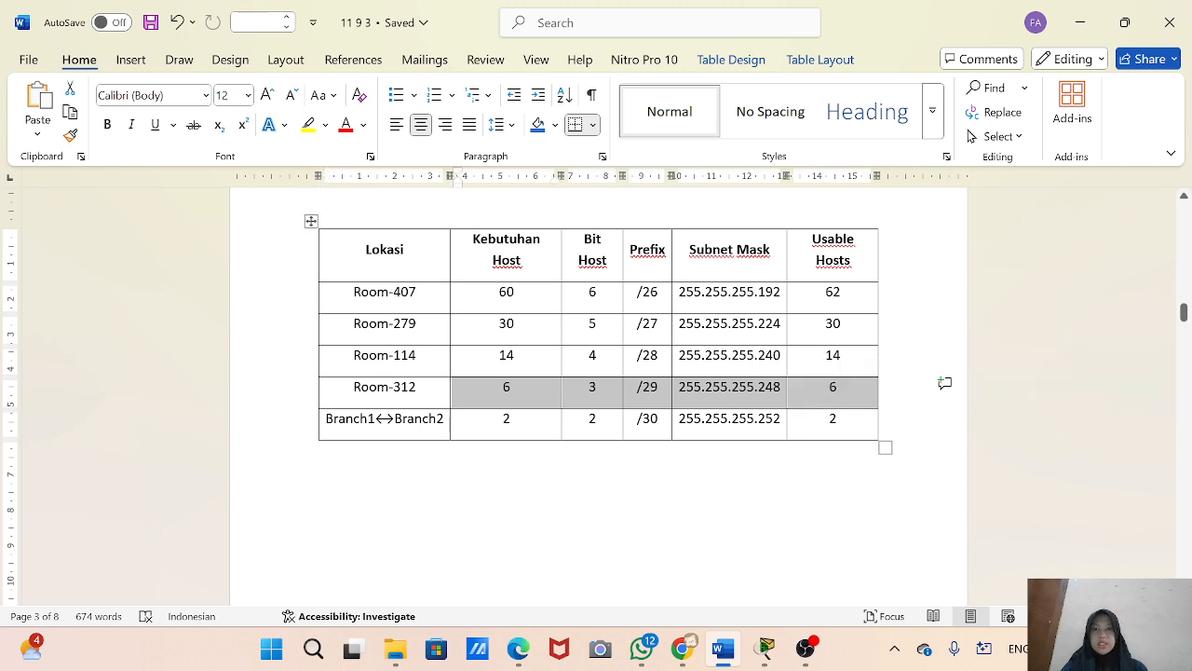
{"action": "left_click", "coordinate": [642, 419]}
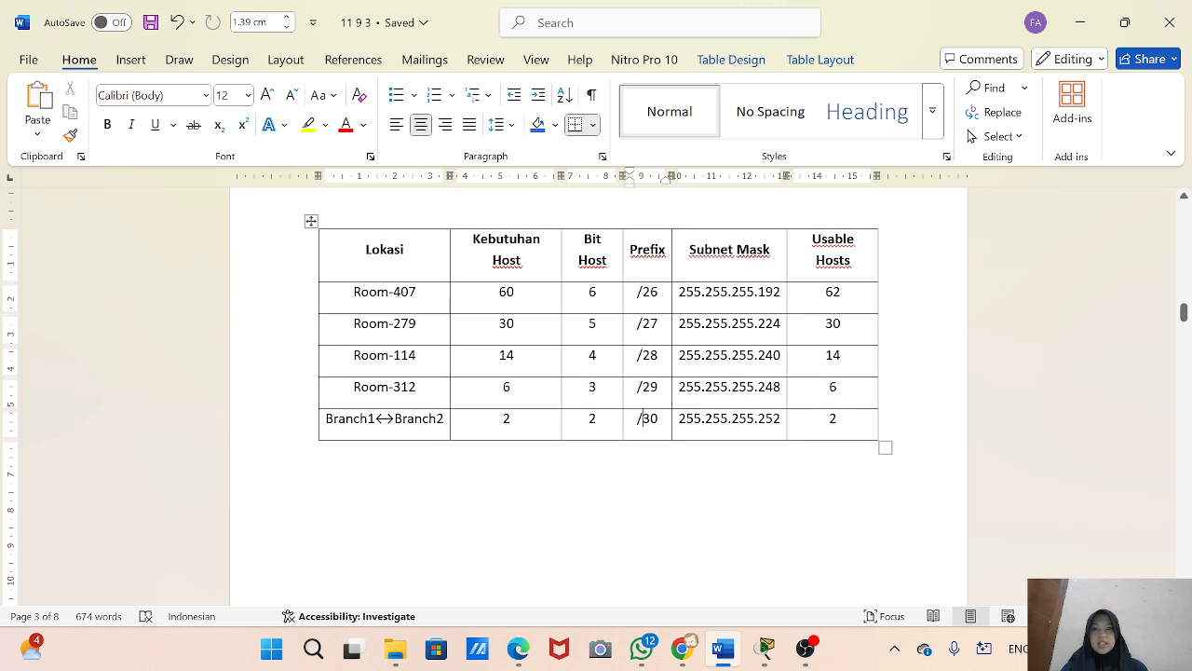
{"action": "left_click", "coordinate": [311, 426]}
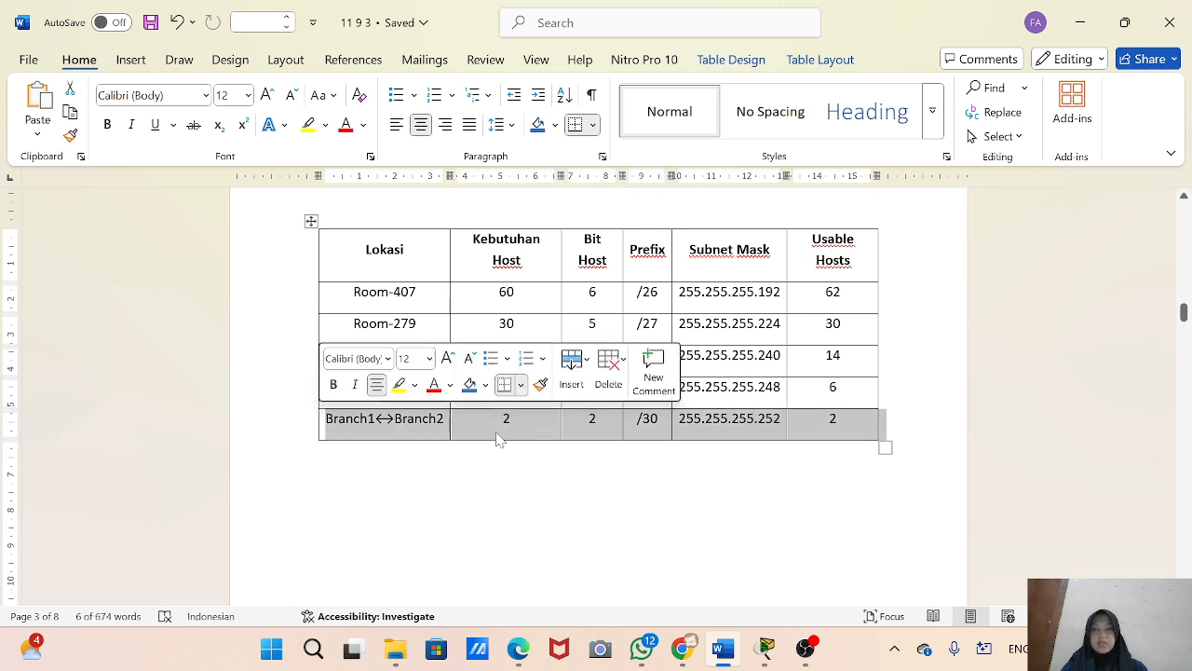
{"action": "left_click", "coordinate": [497, 440]}
- Switch to Packet Tracer and read Part 2 of the instructions on dividing the network and documenting the VLSM subnets
{"action": "mouse_move", "coordinate": [682, 648]}
{"action": "left_click", "coordinate": [615, 590]}
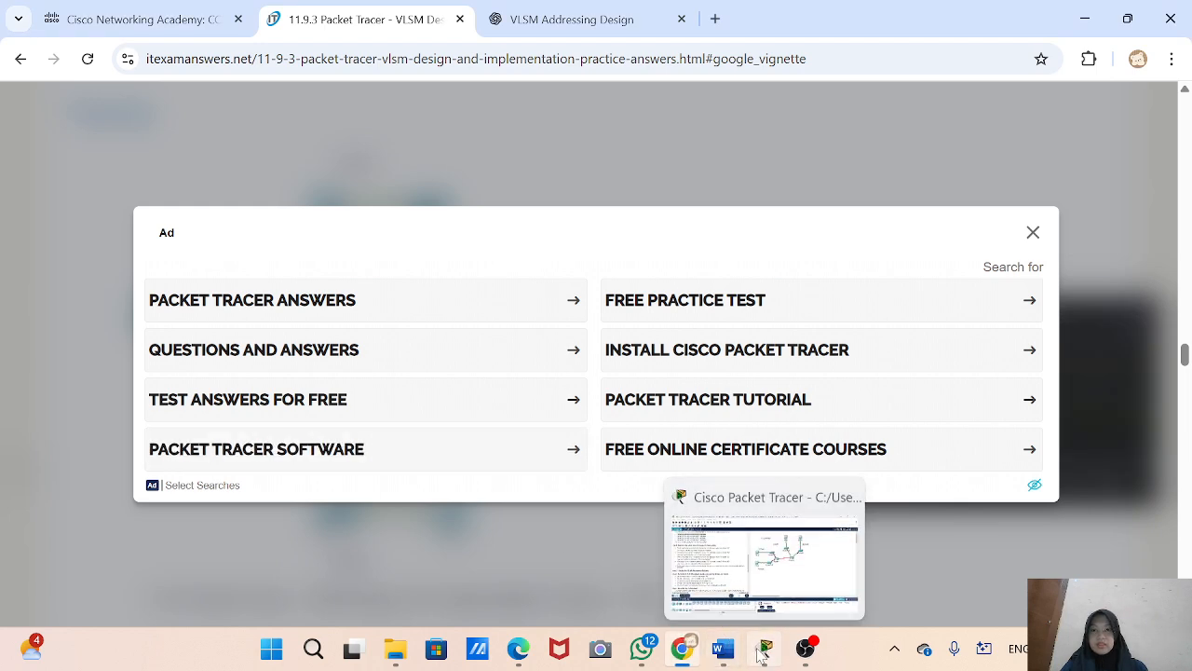
{"action": "left_click", "coordinate": [762, 652]}
{"action": "scroll", "coordinate": [189, 352], "scroll_direction": "down", "scroll_amount": 2}
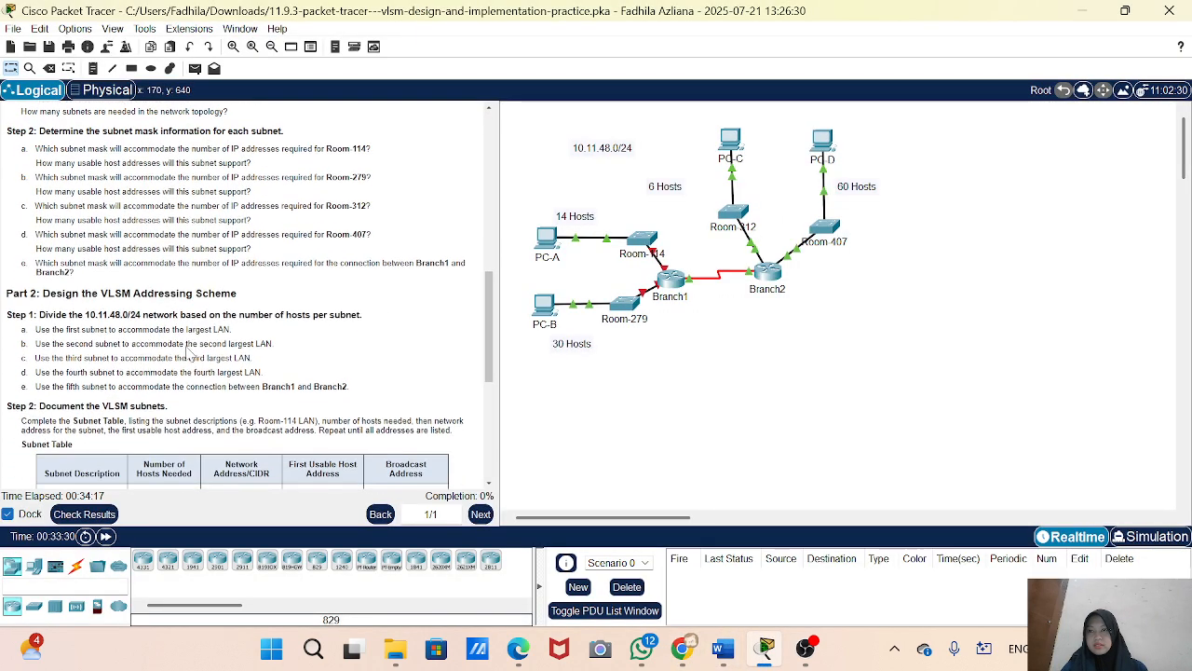
{"action": "scroll", "coordinate": [189, 352], "scroll_direction": "down", "scroll_amount": 3}
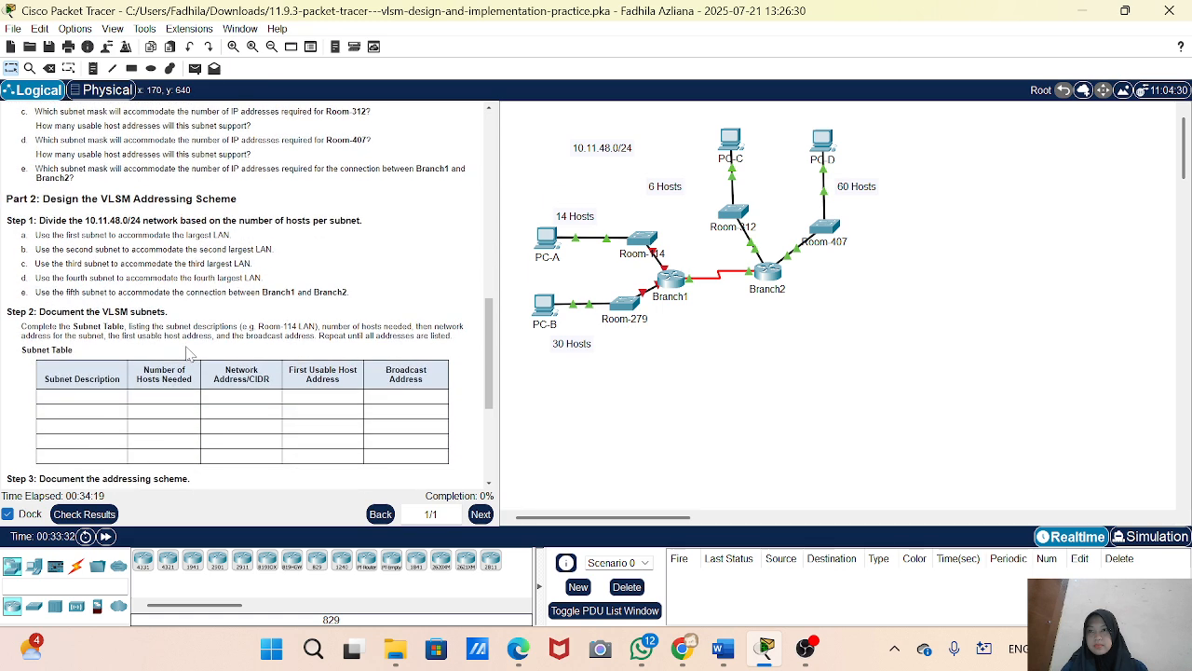
{"action": "scroll", "coordinate": [190, 352], "scroll_direction": "up", "scroll_amount": 1}
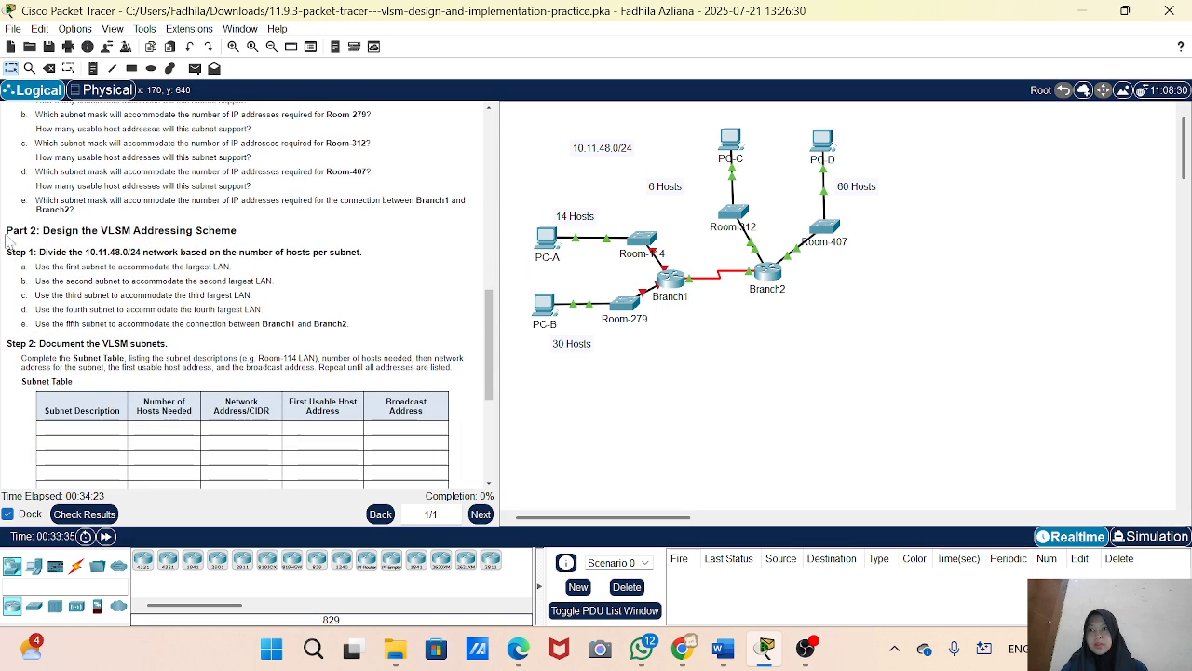
{"action": "left_click_drag", "start_coordinate": [8, 233], "coordinate": [264, 239]}
{"action": "left_click", "coordinate": [264, 240]}
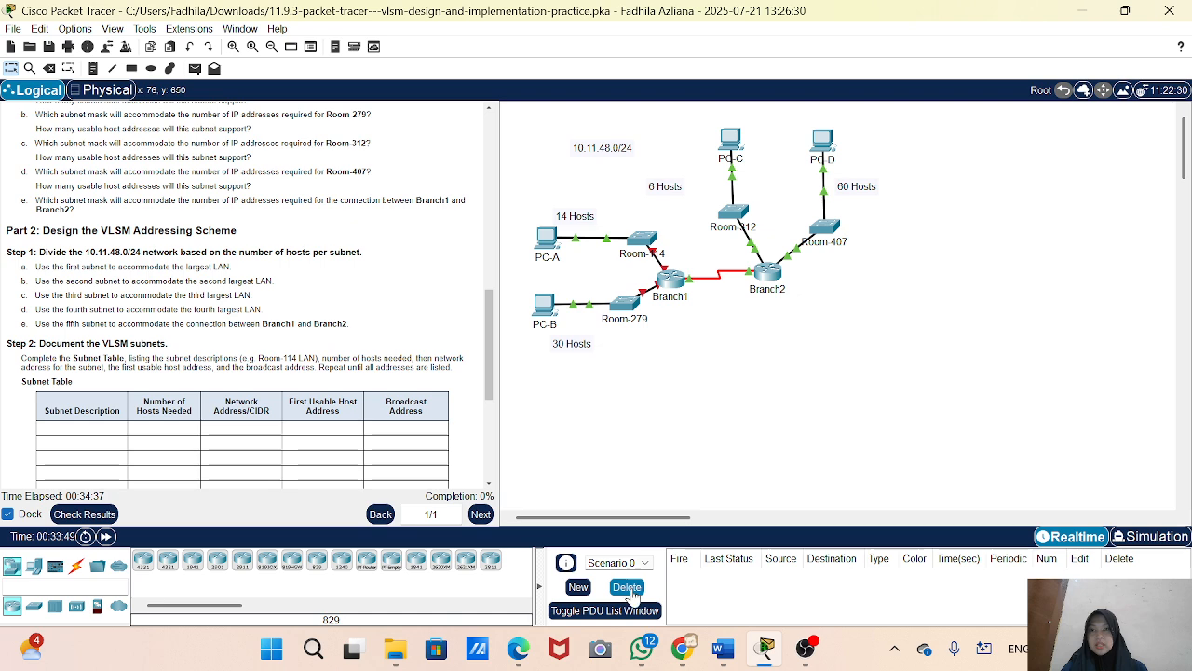
- Switch to the Word document and examine the Network Address, First Host and Broadcast Address columns of the subnet table
{"action": "left_click", "coordinate": [736, 659]}
{"action": "scroll", "coordinate": [732, 431], "scroll_direction": "up", "scroll_amount": 8}
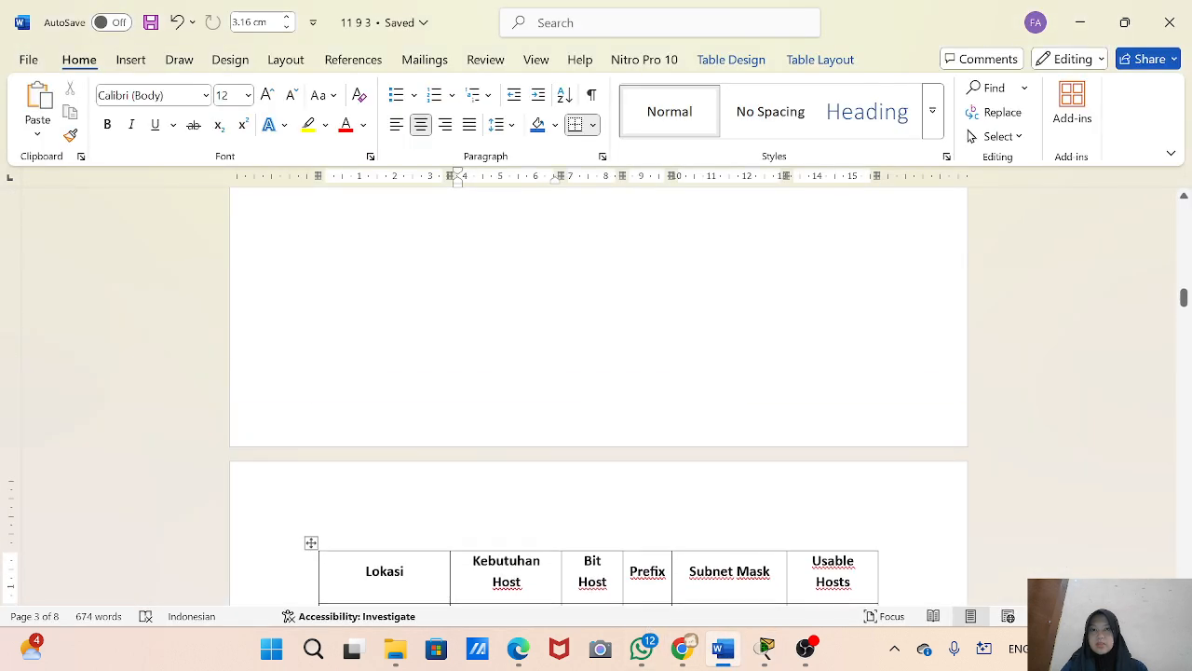
{"action": "scroll", "coordinate": [732, 432], "scroll_direction": "up", "scroll_amount": 8}
{"action": "scroll", "coordinate": [731, 432], "scroll_direction": "down", "scroll_amount": 2}
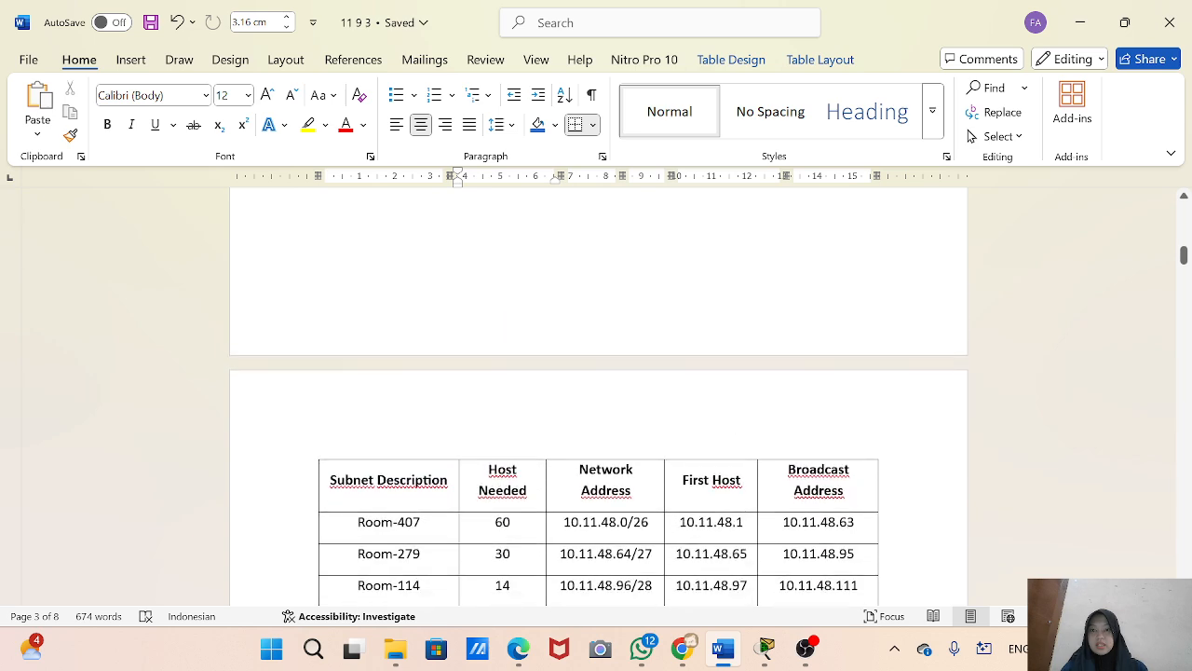
{"action": "scroll", "coordinate": [731, 431], "scroll_direction": "down", "scroll_amount": 3}
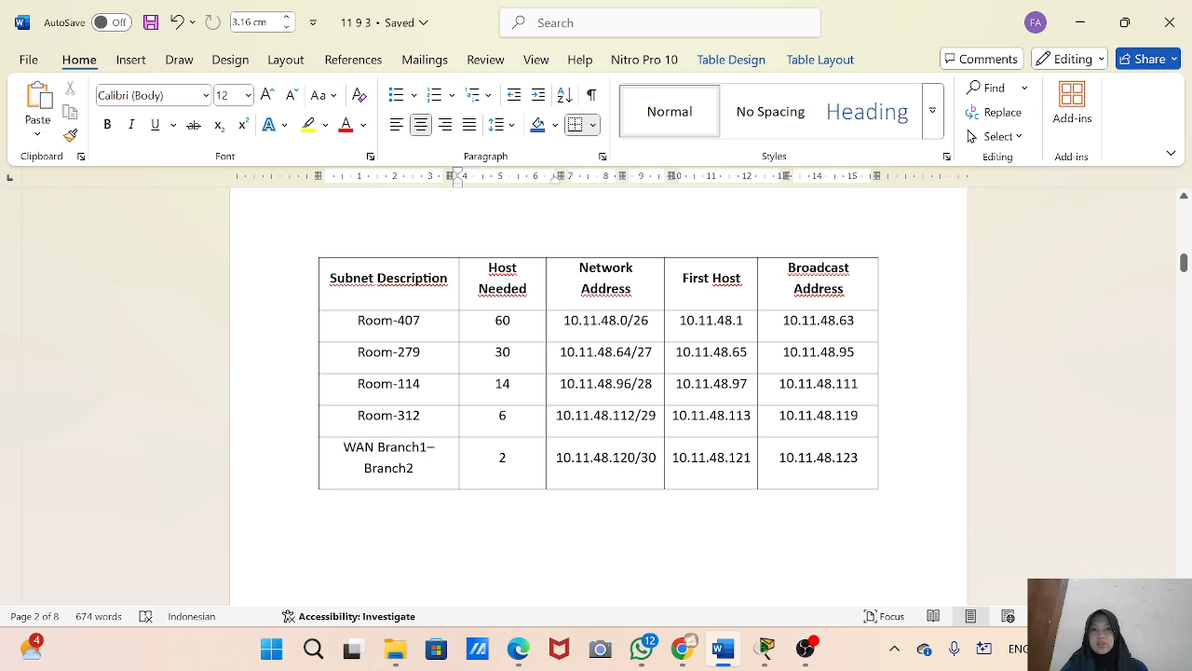
{"action": "left_click", "coordinate": [608, 250]}
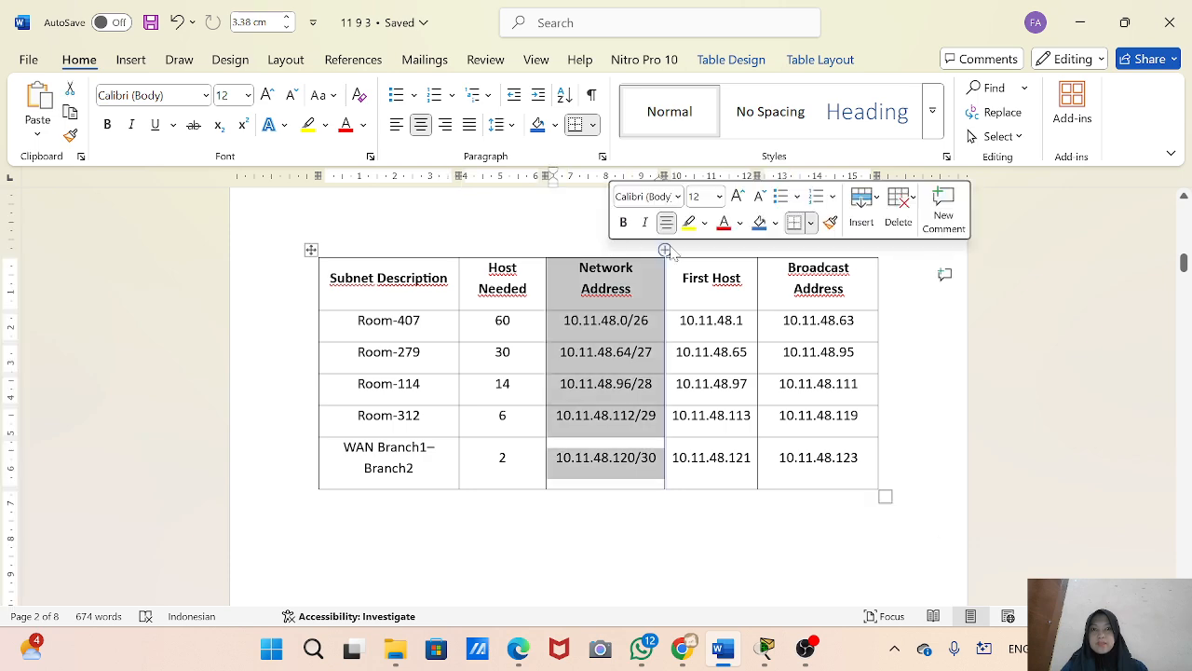
{"action": "left_click", "coordinate": [704, 248]}
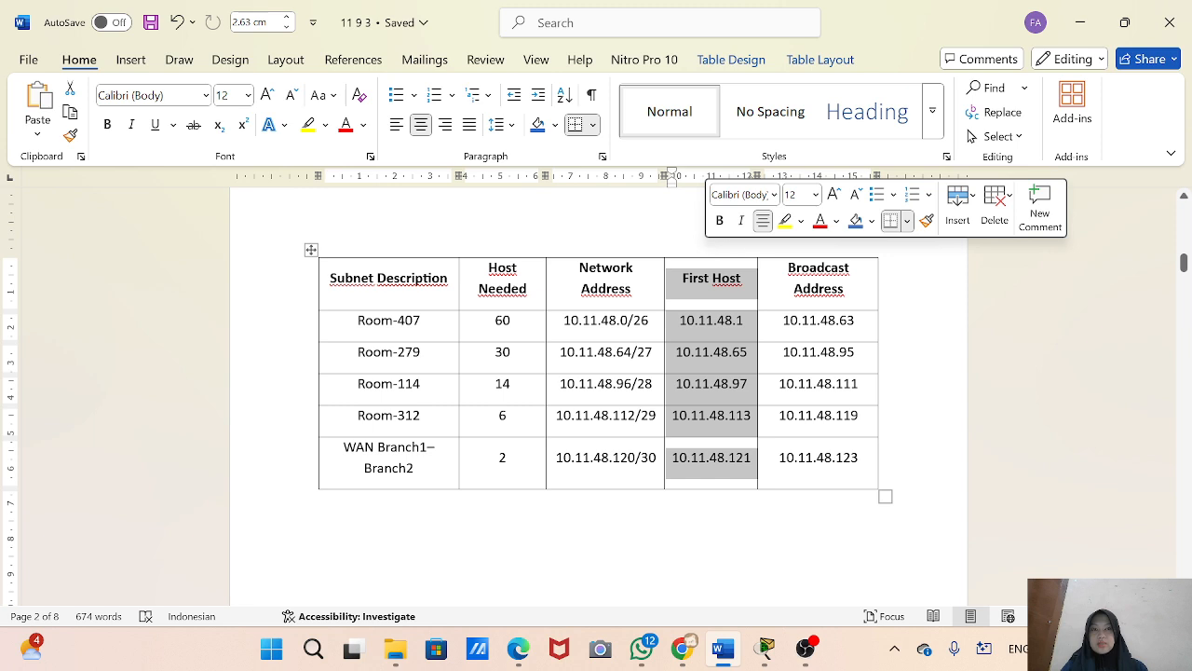
{"action": "left_click", "coordinate": [805, 248]}
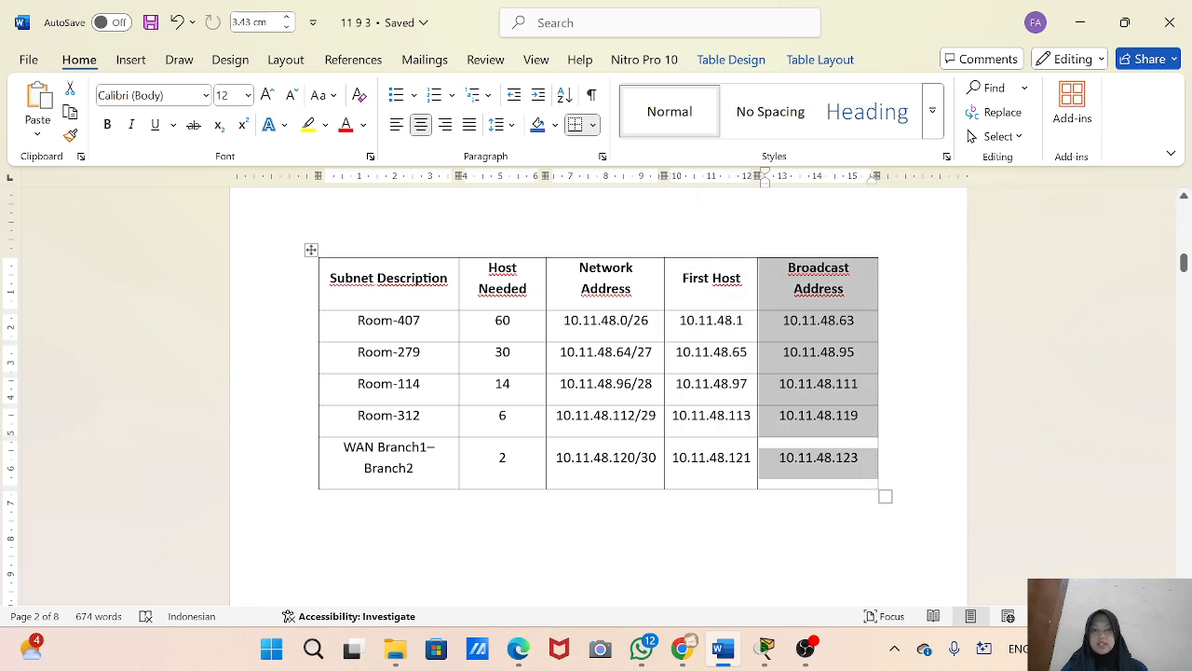
- Return to Packet Tracer and read the addressing scheme rules in Part 2 Step 3 and the Part 3 configuration steps
{"action": "left_click", "coordinate": [765, 650]}
{"action": "scroll", "coordinate": [60, 324], "scroll_direction": "down", "scroll_amount": 5}
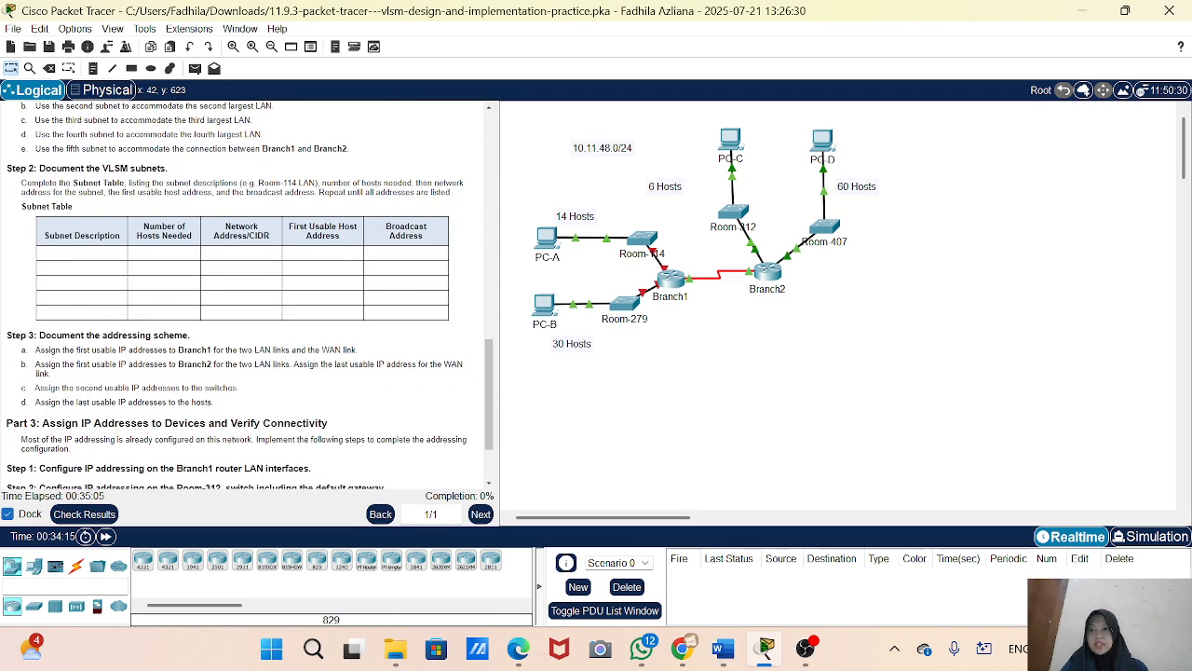
{"action": "left_click_drag", "start_coordinate": [5, 336], "coordinate": [217, 339]}
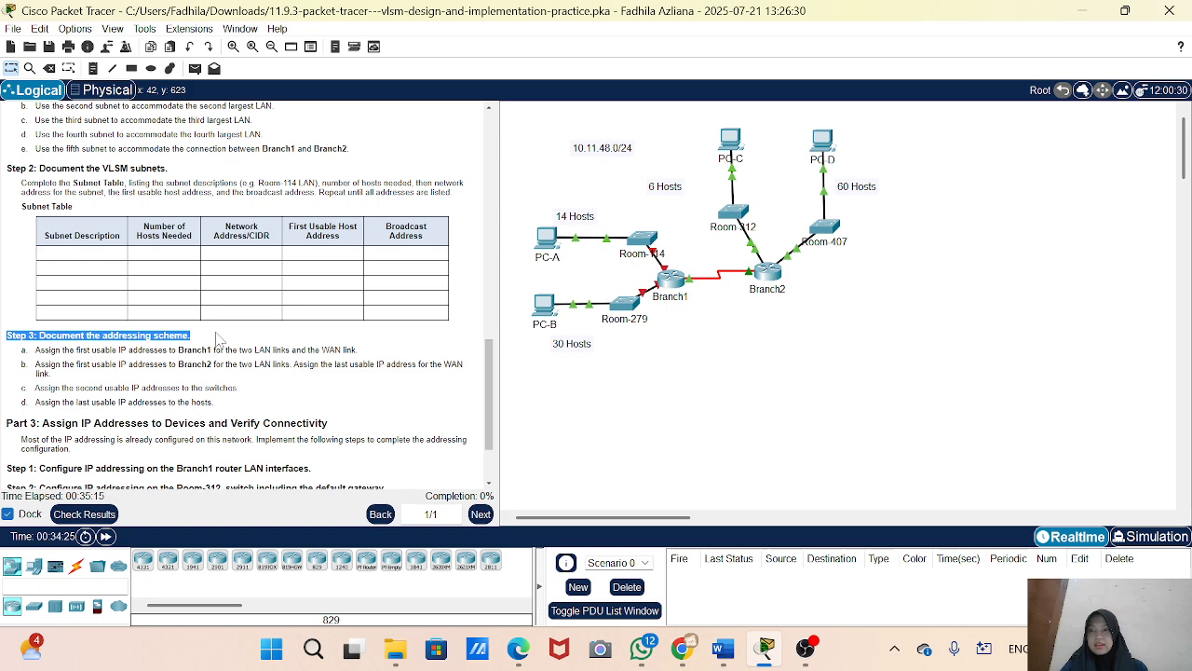
{"action": "left_click_drag", "start_coordinate": [217, 339], "coordinate": [220, 347]}
{"action": "scroll", "coordinate": [220, 350], "scroll_direction": "down", "scroll_amount": 2}
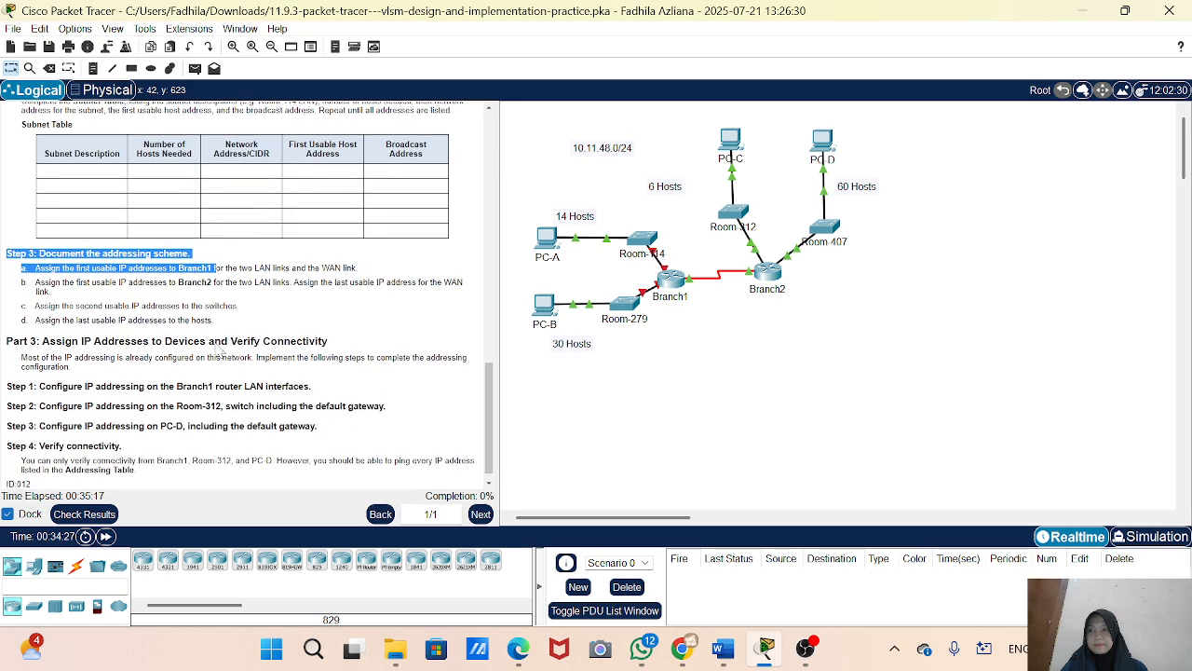
{"action": "left_click", "coordinate": [200, 338]}
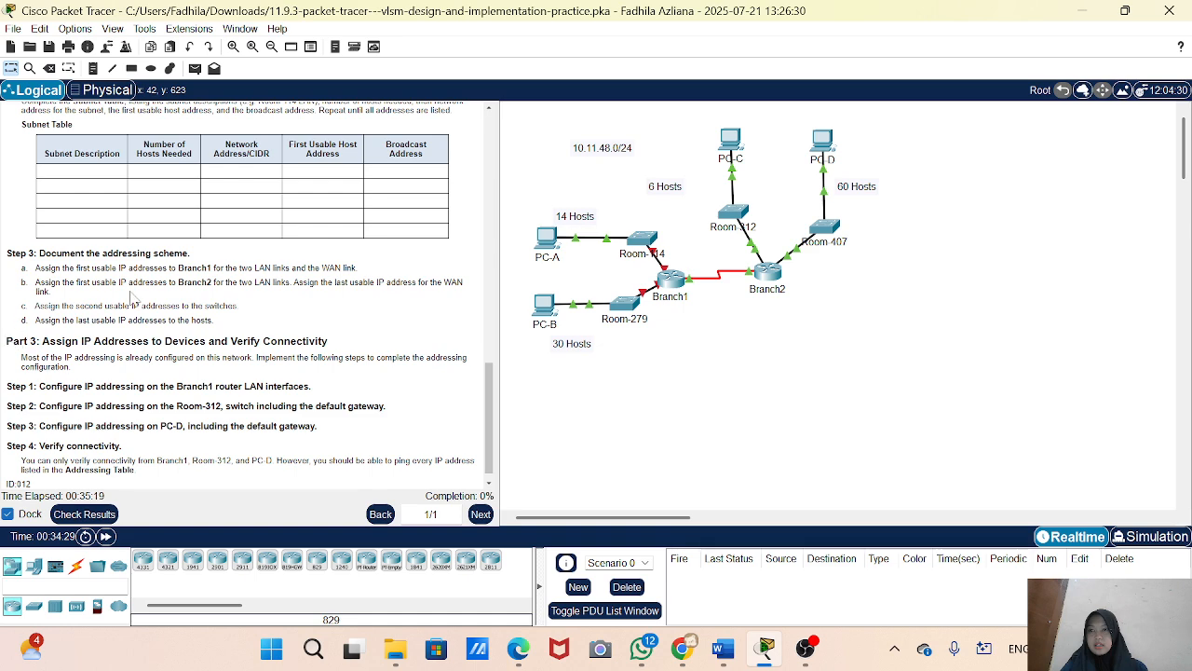
{"action": "scroll", "coordinate": [135, 299], "scroll_direction": "down", "scroll_amount": 1}
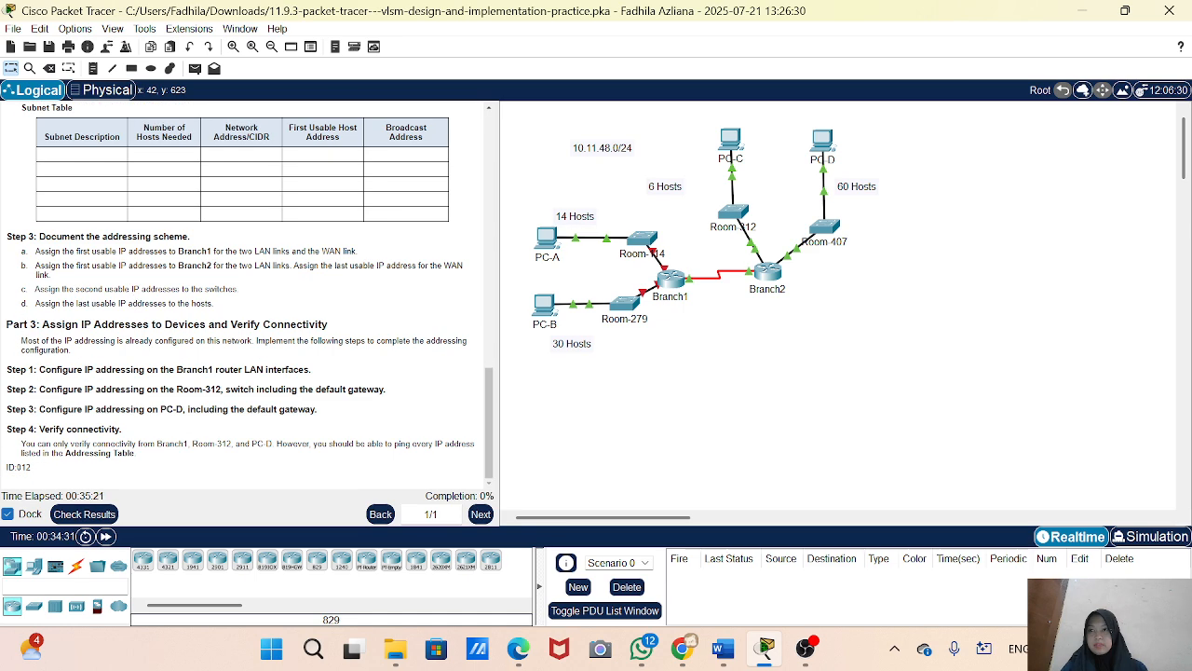
{"action": "left_click_drag", "start_coordinate": [5, 323], "coordinate": [357, 330]}
{"action": "left_click", "coordinate": [357, 330]}
{"action": "scroll", "coordinate": [234, 173], "scroll_direction": "up", "scroll_amount": 1}
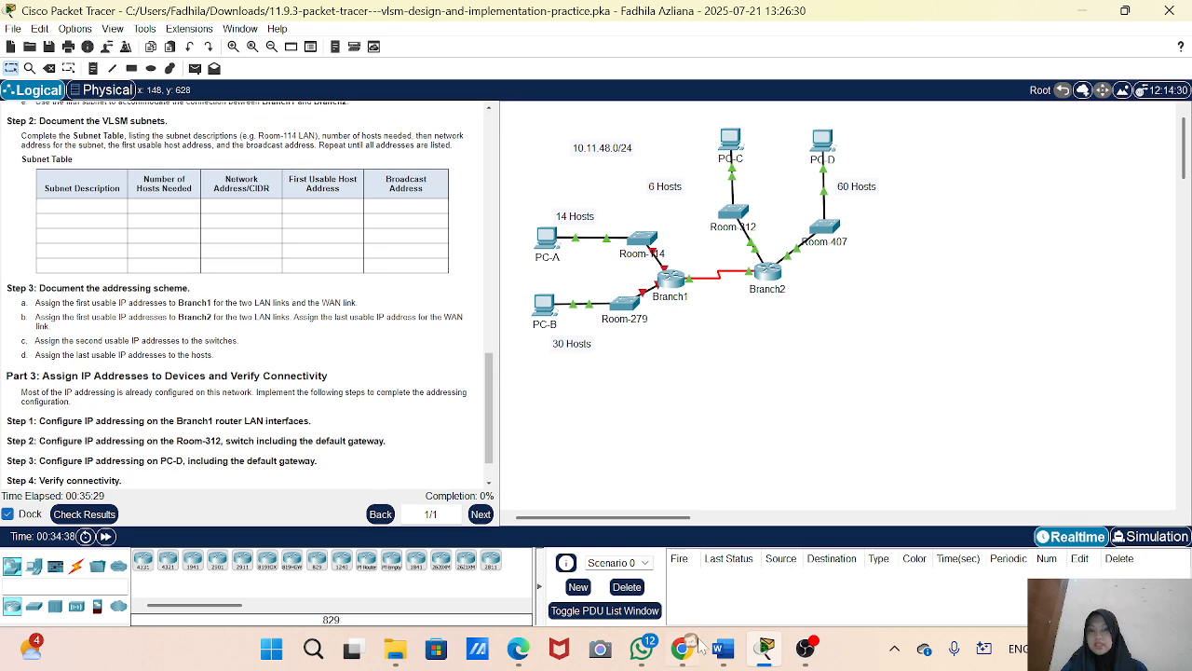
- Switch to the Word document and find the device addressing table at its beginning
{"action": "left_click", "coordinate": [725, 652]}
{"action": "scroll", "coordinate": [665, 463], "scroll_direction": "up", "scroll_amount": 3}
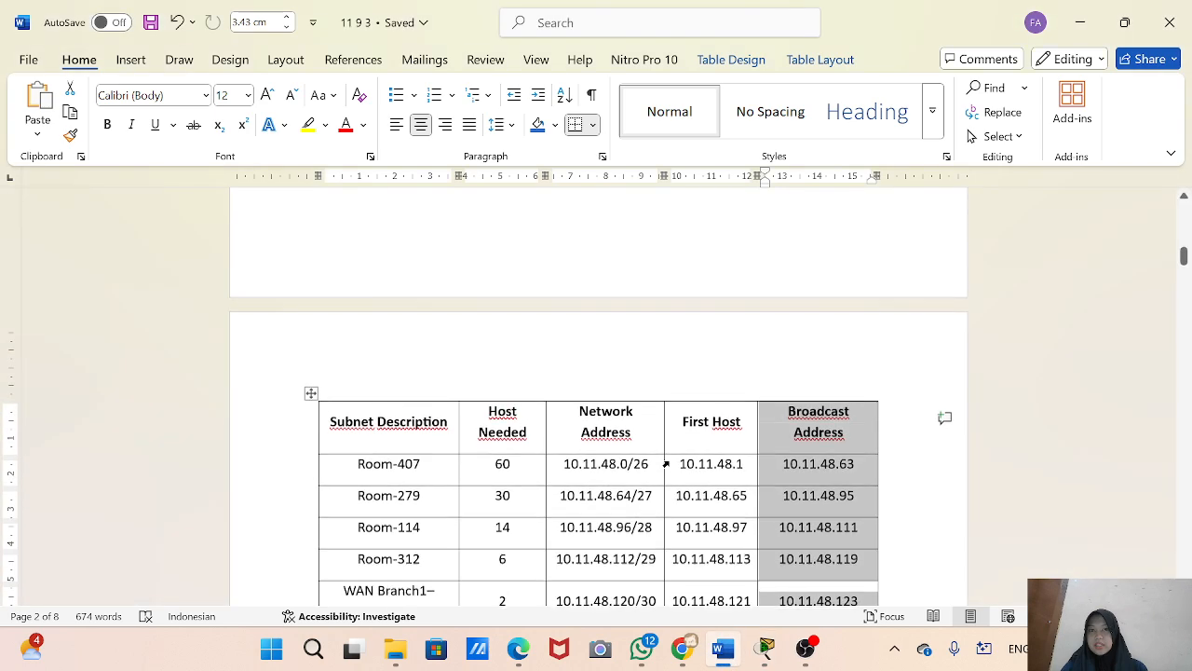
{"action": "left_click", "coordinate": [665, 466]}
{"action": "scroll", "coordinate": [596, 391], "scroll_direction": "up", "scroll_amount": 10}
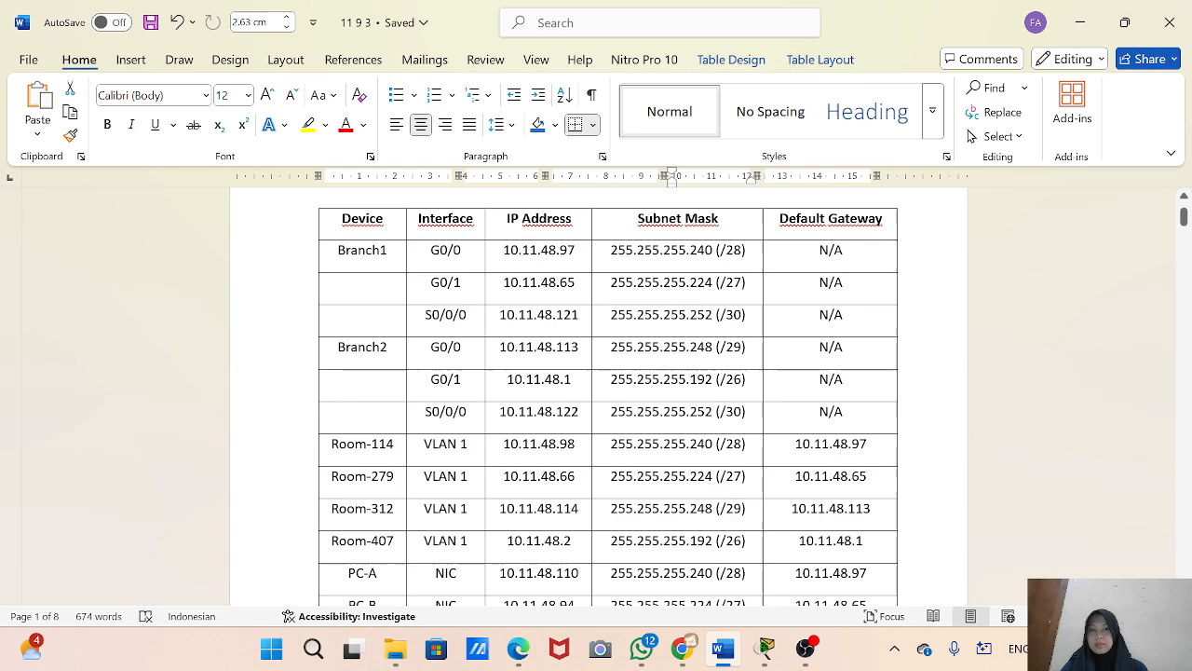
{"action": "scroll", "coordinate": [596, 391], "scroll_direction": "up", "scroll_amount": 3}
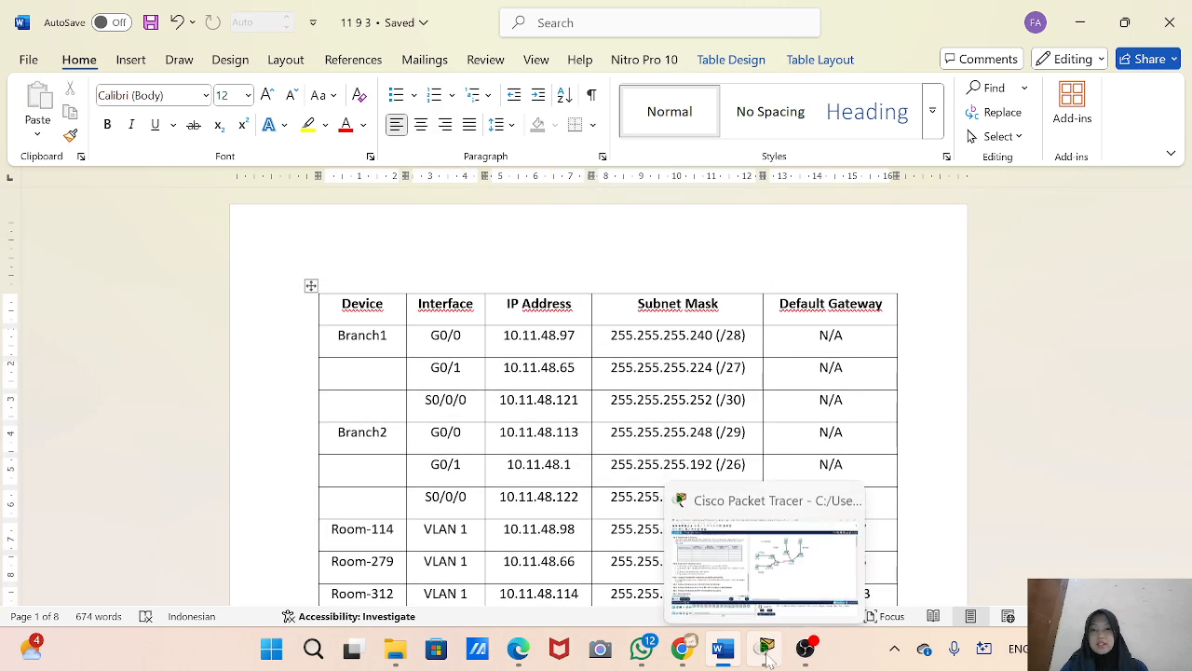
- Go back to Packet Tracer and examine the blank Addressing Table at the start of the instructions
{"action": "left_click", "coordinate": [766, 649]}
{"action": "scroll", "coordinate": [238, 252], "scroll_direction": "up", "scroll_amount": 10}
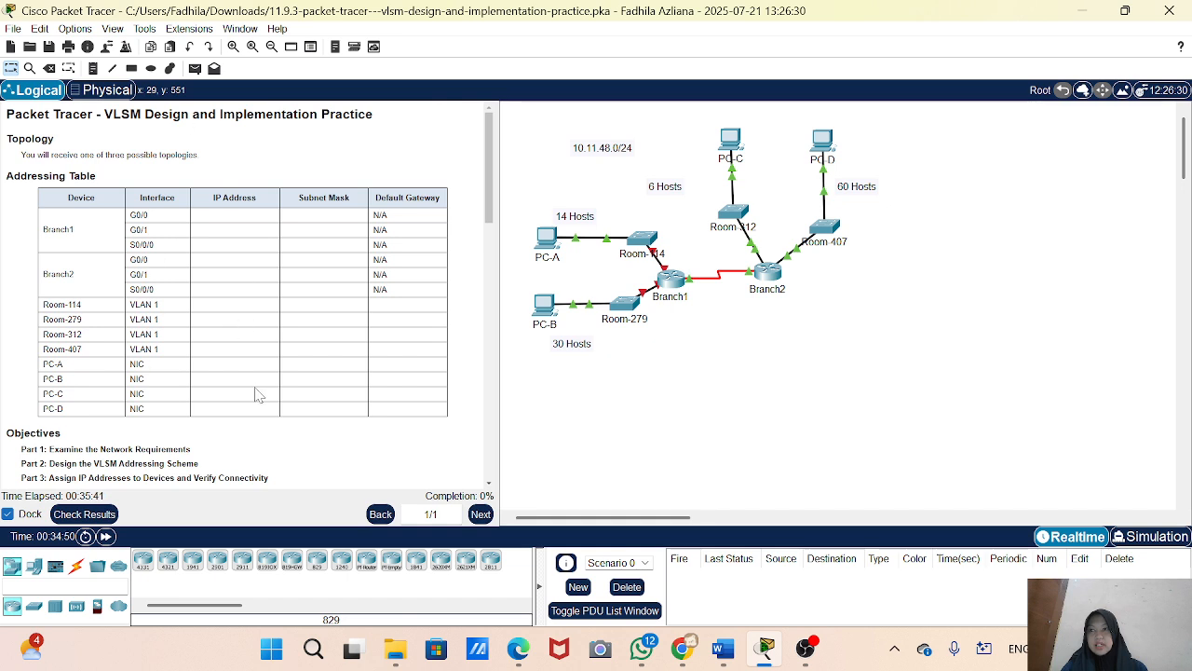
{"action": "left_click_drag", "start_coordinate": [253, 390], "coordinate": [73, 198]}
{"action": "left_click", "coordinate": [73, 197]}
- Switch to Word, review the device addressing table through the PC-D row, and restore the maximized window to its smaller size
{"action": "left_click", "coordinate": [731, 659]}
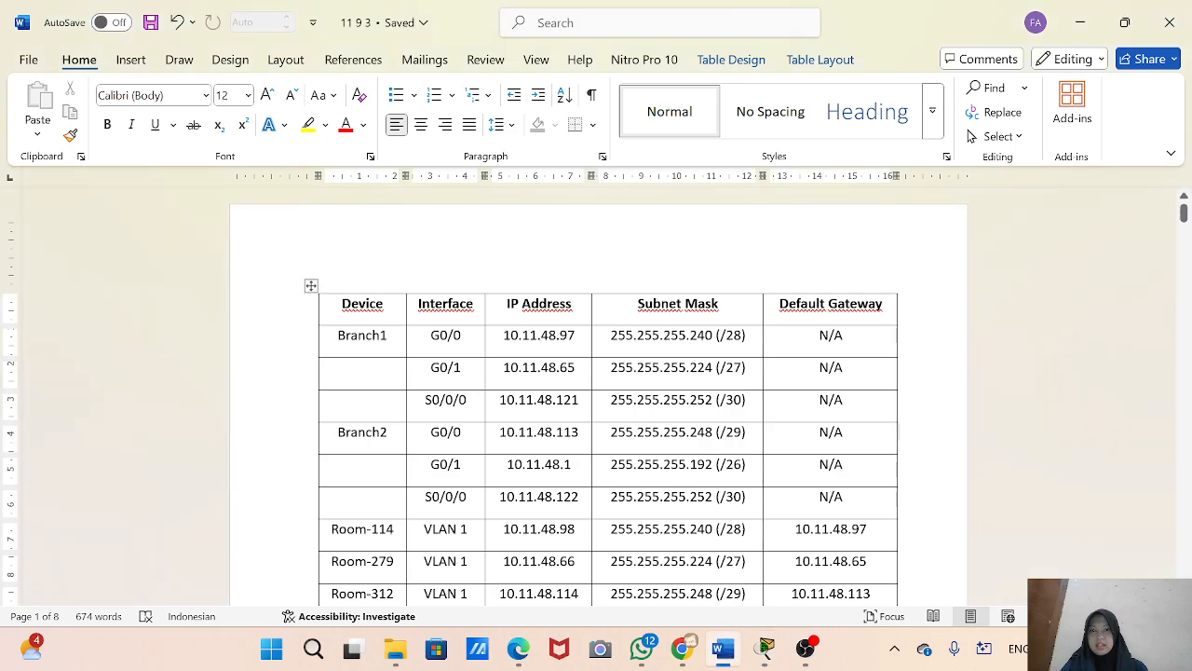
{"action": "scroll", "coordinate": [596, 372], "scroll_direction": "down", "scroll_amount": 5}
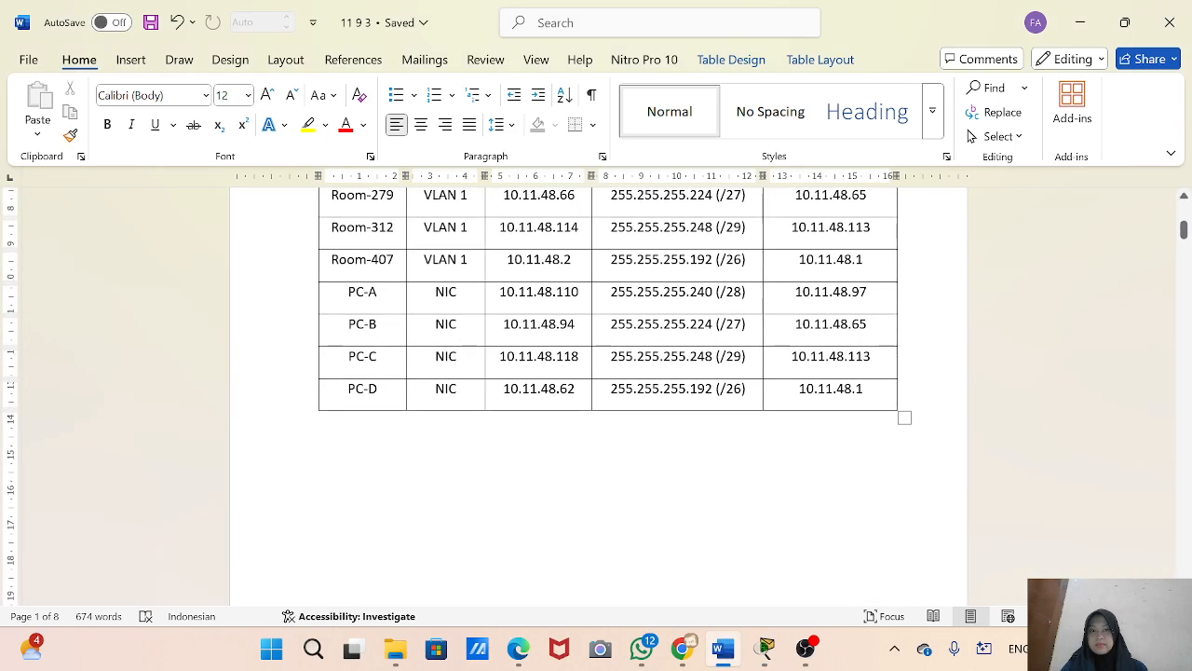
{"action": "scroll", "coordinate": [1060, 254], "scroll_direction": "up", "scroll_amount": 5}
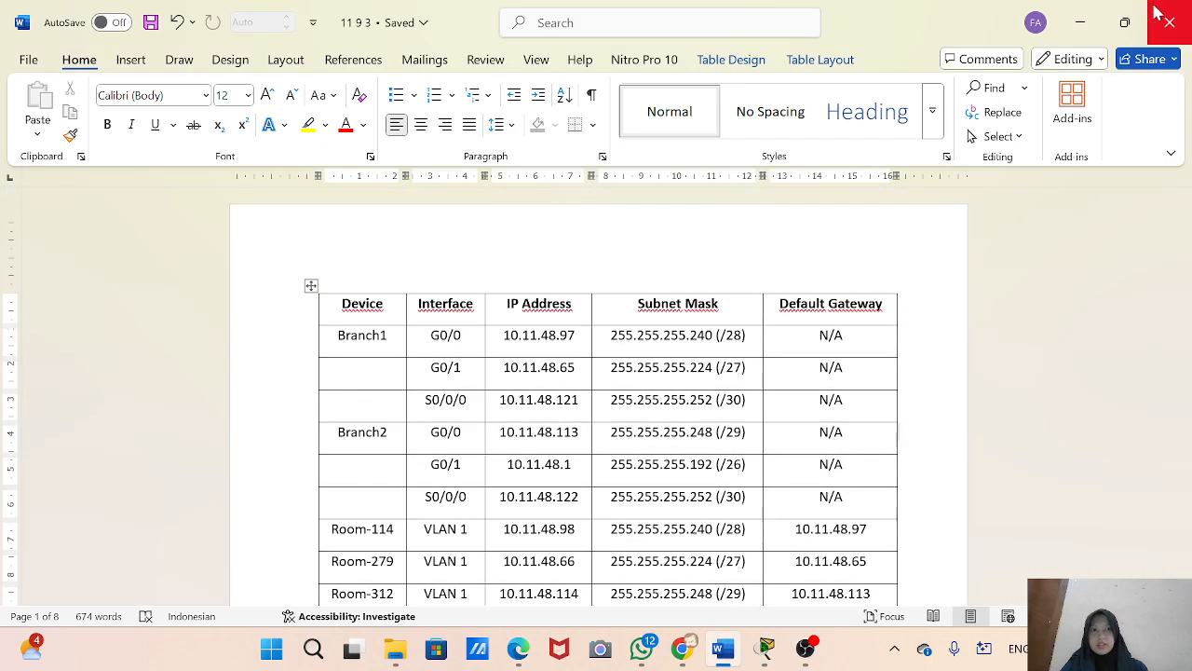
{"action": "left_click", "coordinate": [1125, 23]}
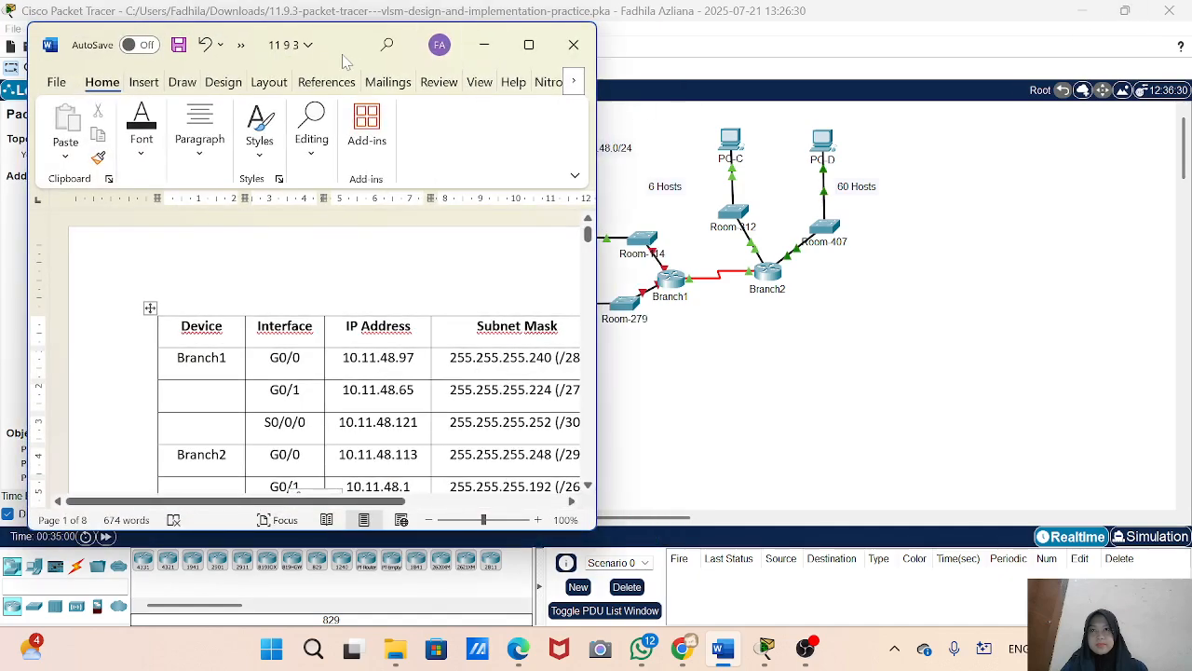
- Move the Word window off the instructions and review Part 3 Step 1 on configuring the Branch1 router LAN interfaces in Packet Tracer
{"action": "left_click_drag", "start_coordinate": [347, 52], "coordinate": [763, 71]}
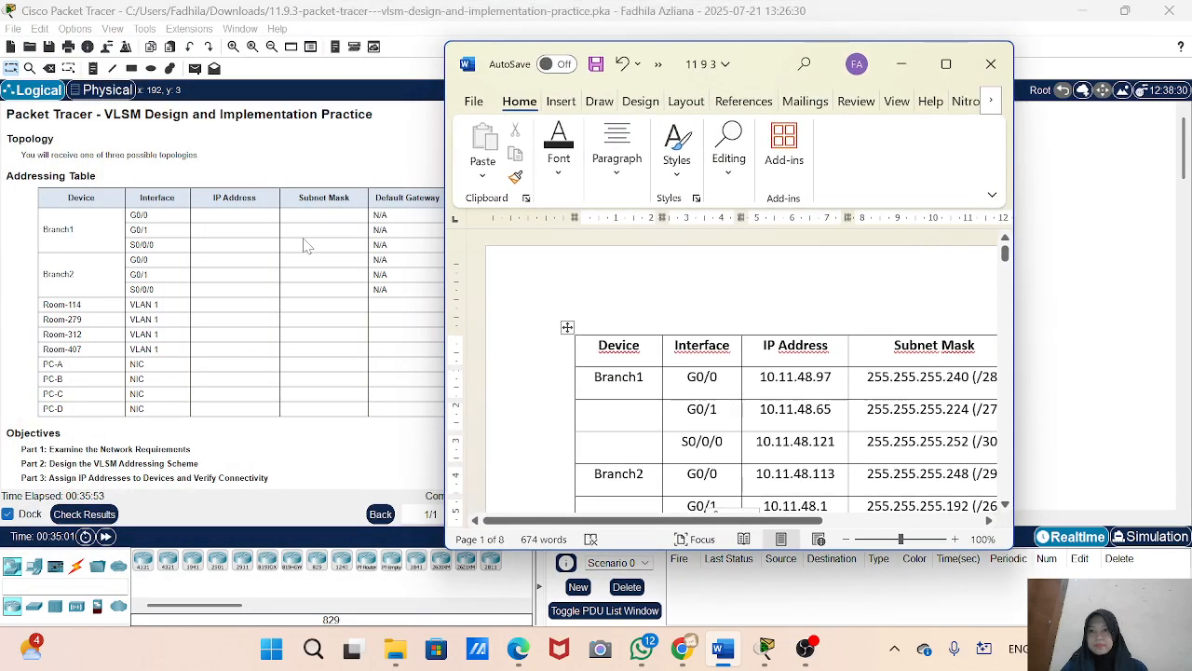
{"action": "scroll", "coordinate": [306, 245], "scroll_direction": "down", "scroll_amount": 15}
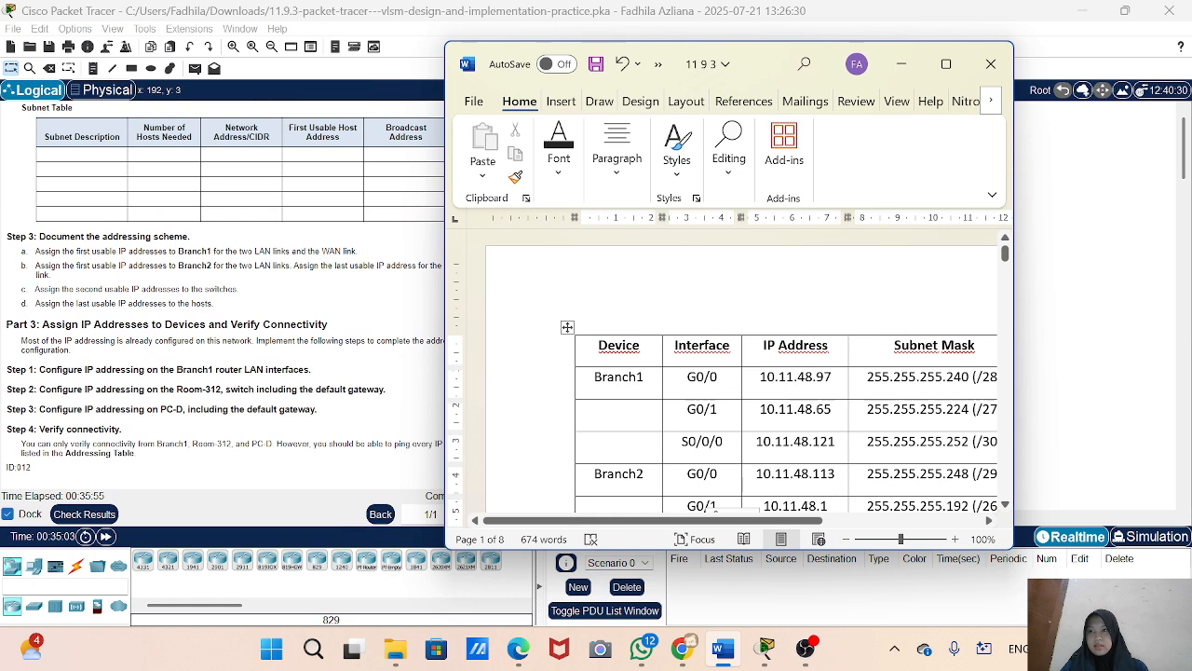
{"action": "left_click", "coordinate": [766, 647]}
{"action": "left_click_drag", "start_coordinate": [6, 324], "coordinate": [338, 339]}
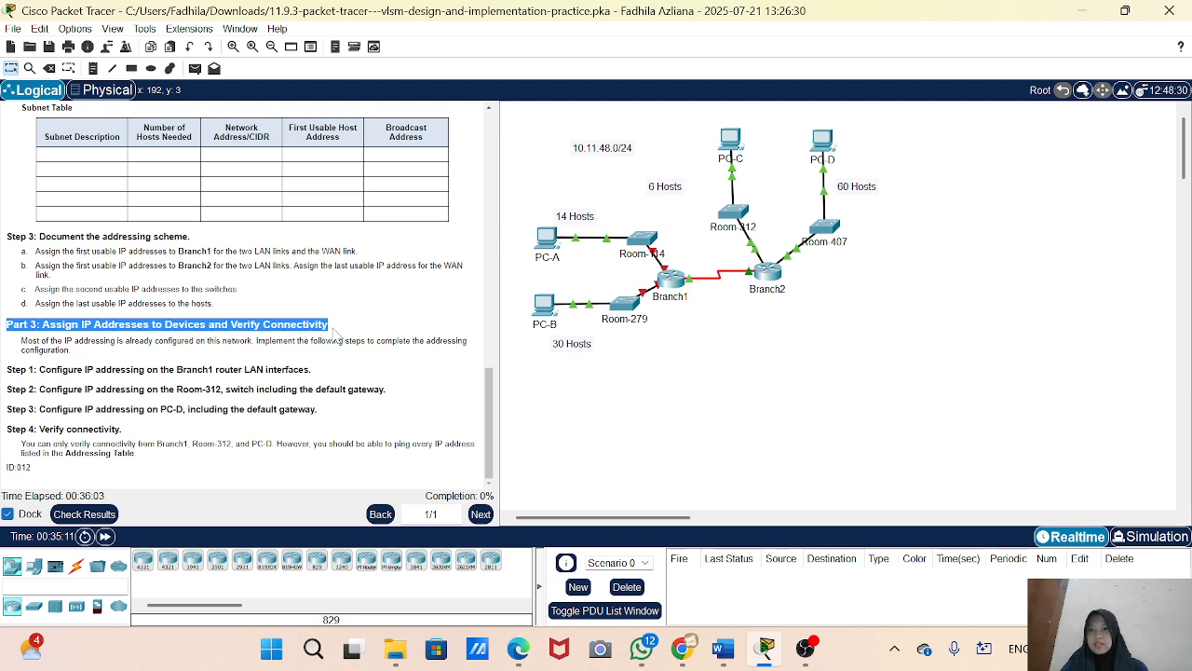
{"action": "left_click_drag", "start_coordinate": [15, 370], "coordinate": [337, 370]}
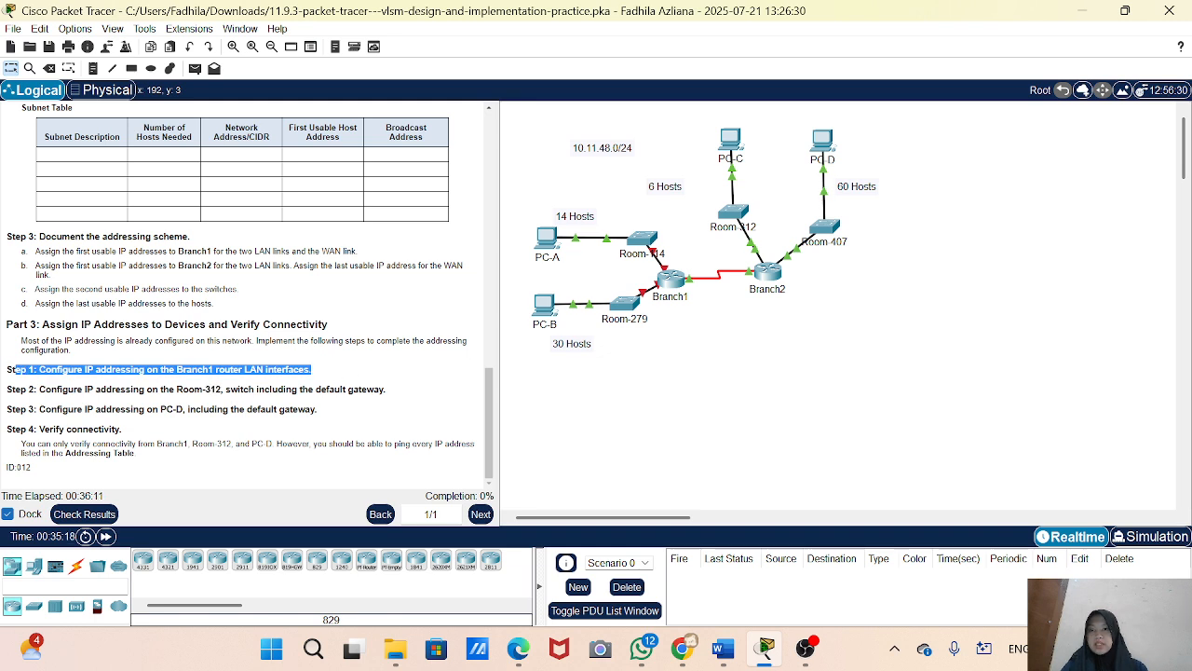
- Open the Branch1 router's command line and enter global configuration mode with enable and config t
{"action": "left_click", "coordinate": [672, 279]}
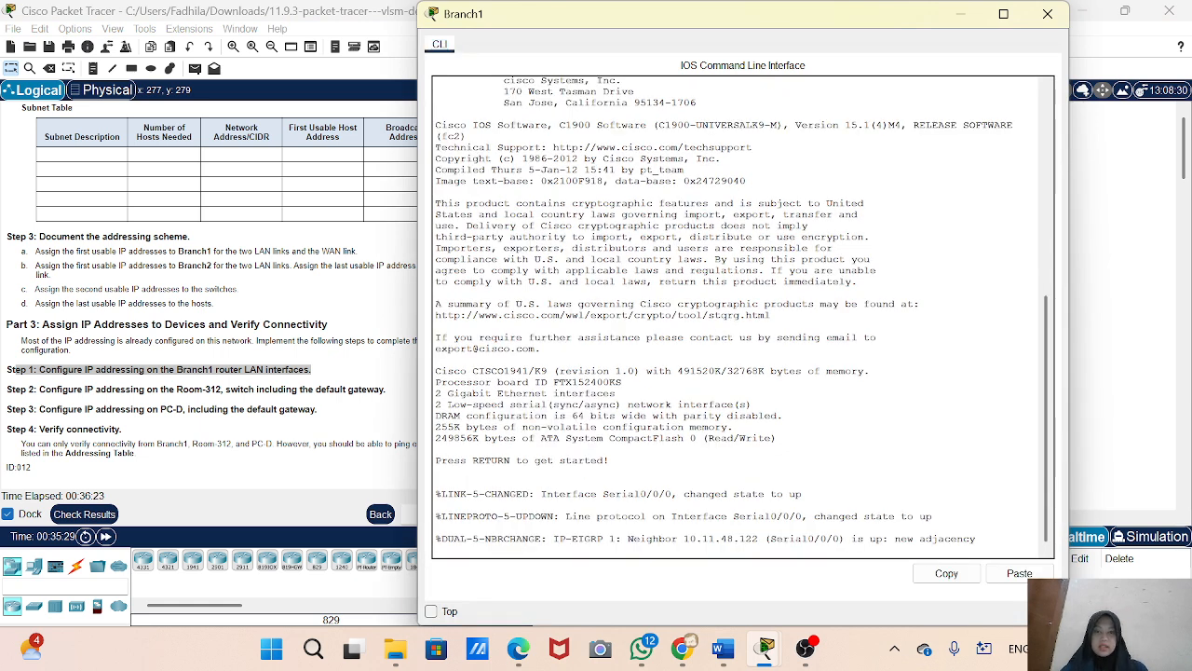
{"action": "key", "text": "Return"}
{"action": "key", "text": "Return"}
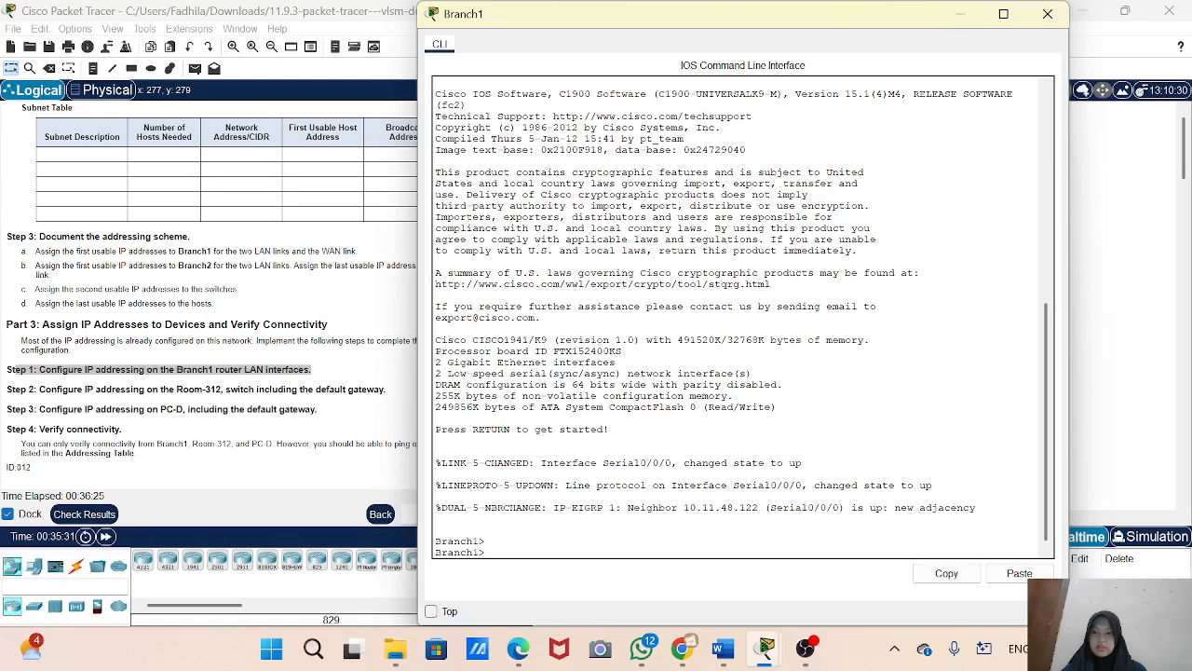
{"action": "type", "text": "enable"}
{"action": "key", "text": "Return"}
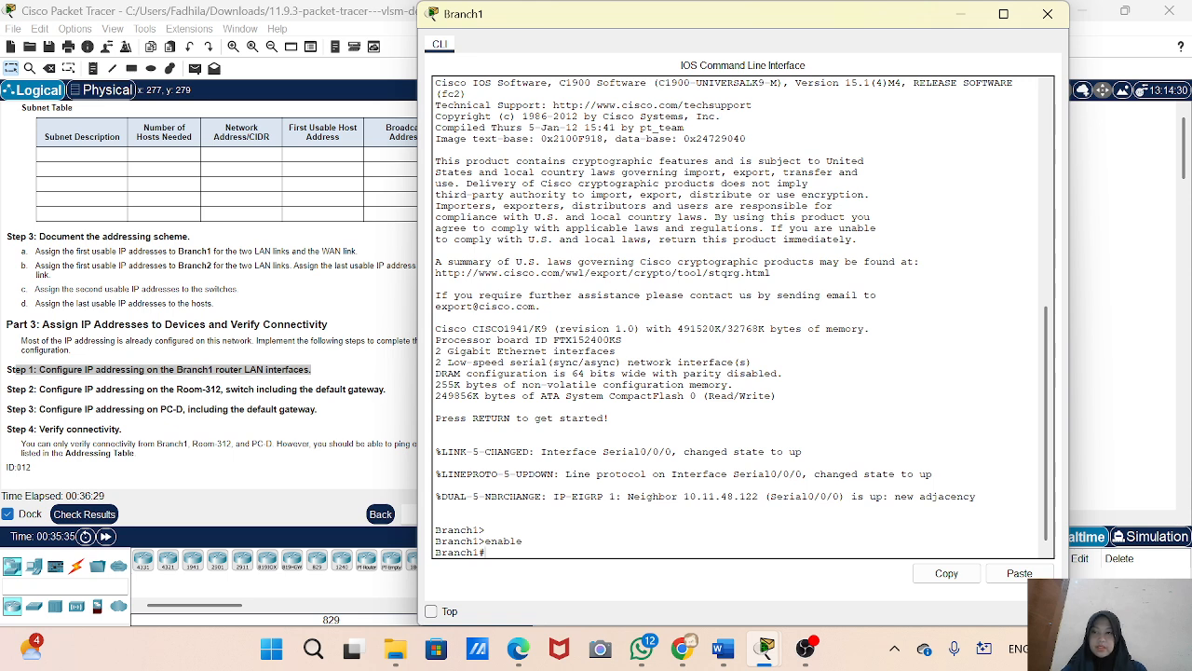
{"action": "type", "text": "config t"}
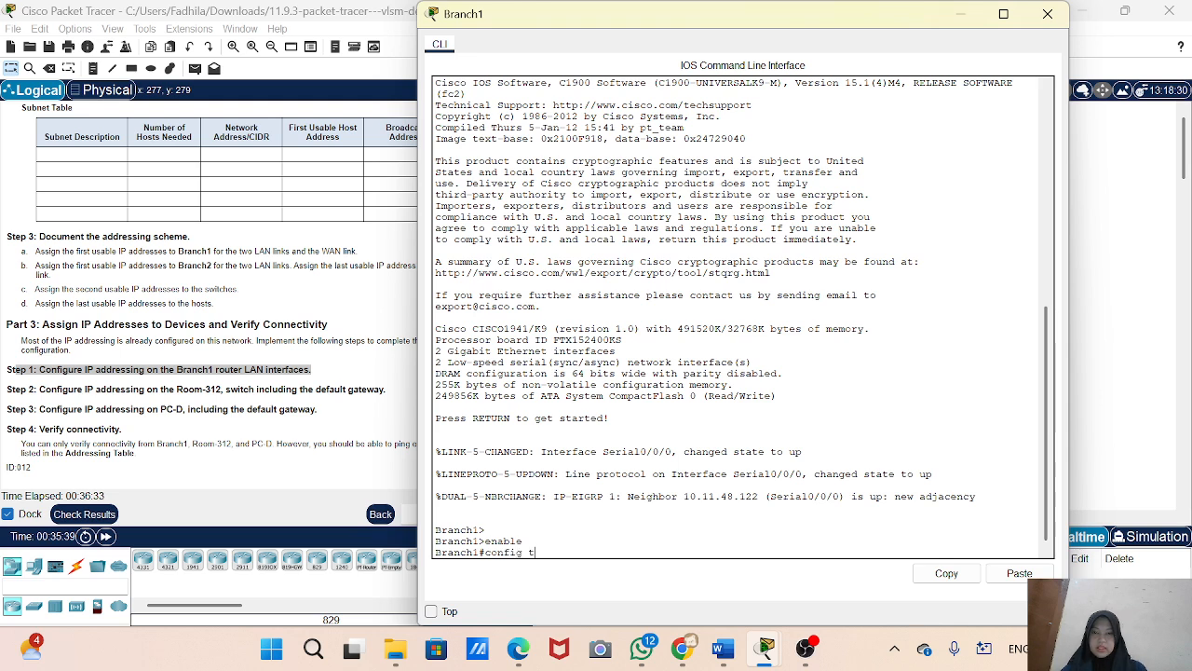
{"action": "key", "text": "Return"}
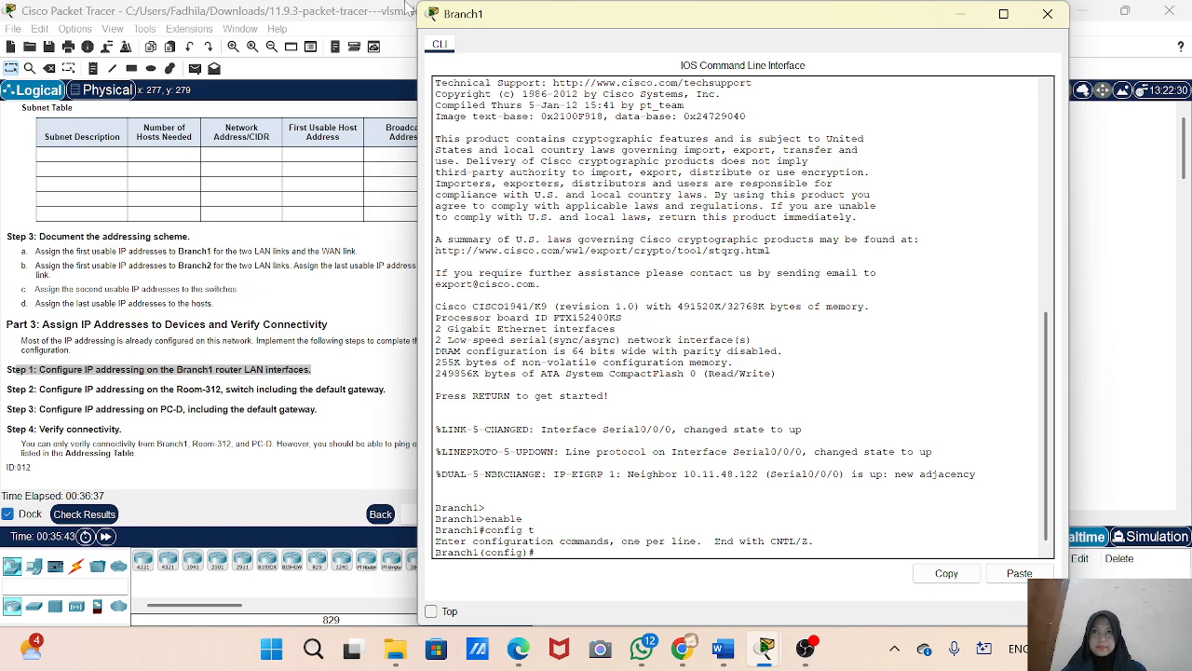
- Shrink the Branch1 window and place the Word addressing table beside it so both are readable
{"action": "left_click_drag", "start_coordinate": [418, 6], "coordinate": [656, 142]}
{"action": "left_click_drag", "start_coordinate": [778, 156], "coordinate": [803, 49]}
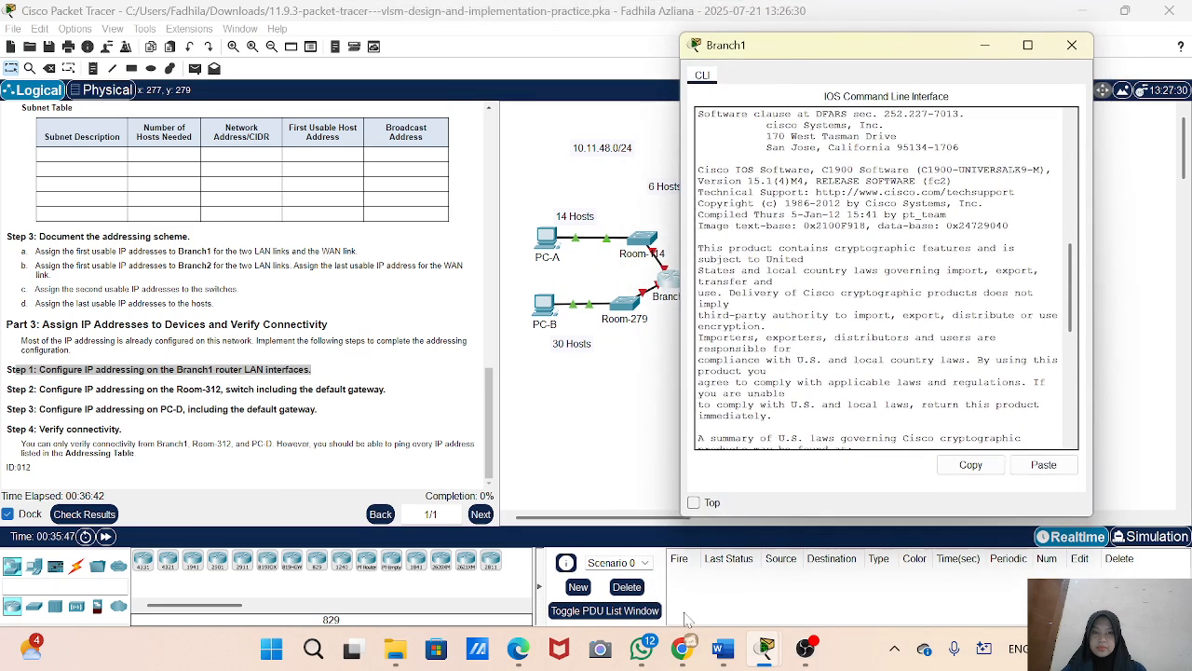
{"action": "left_click", "coordinate": [724, 649]}
{"action": "left_click_drag", "start_coordinate": [764, 61], "coordinate": [400, 110]}
{"action": "scroll", "coordinate": [467, 368], "scroll_direction": "down", "scroll_amount": 3}
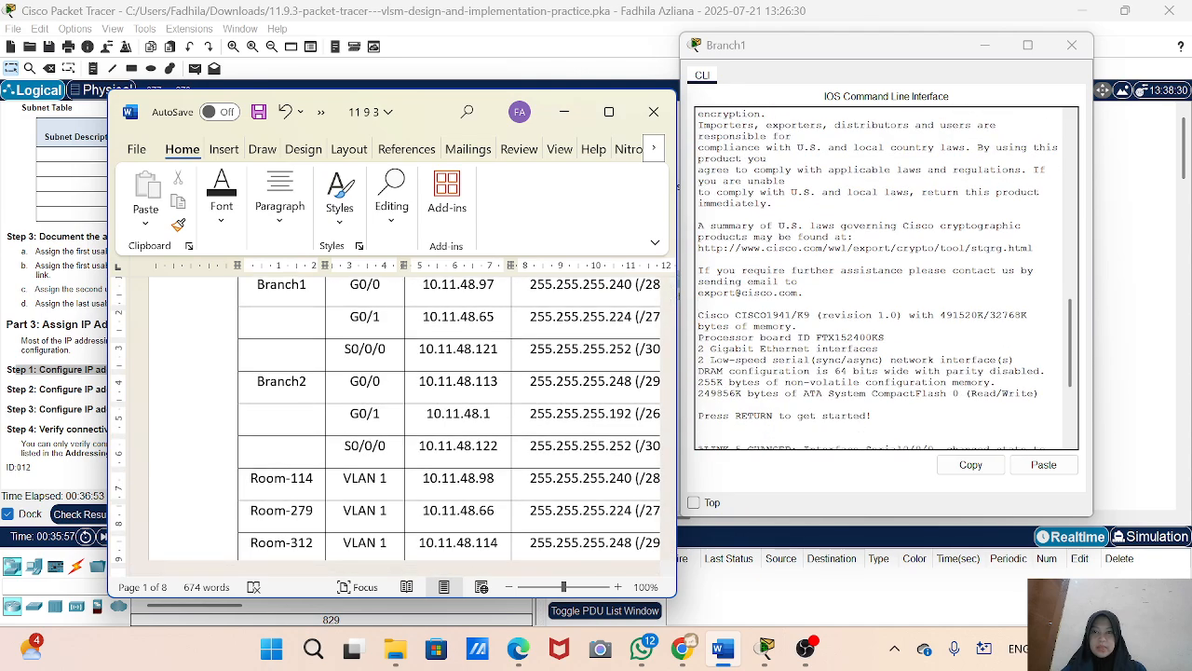
{"action": "scroll", "coordinate": [438, 353], "scroll_direction": "up", "scroll_amount": 3}
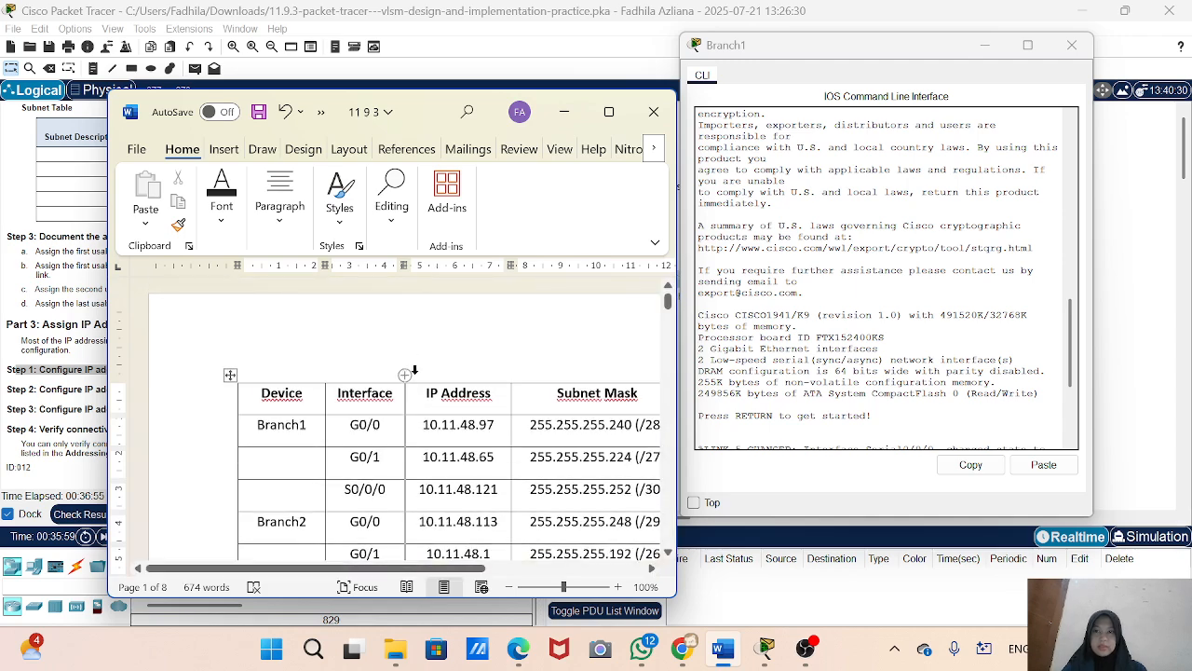
{"action": "left_click_drag", "start_coordinate": [421, 113], "coordinate": [407, 54]}
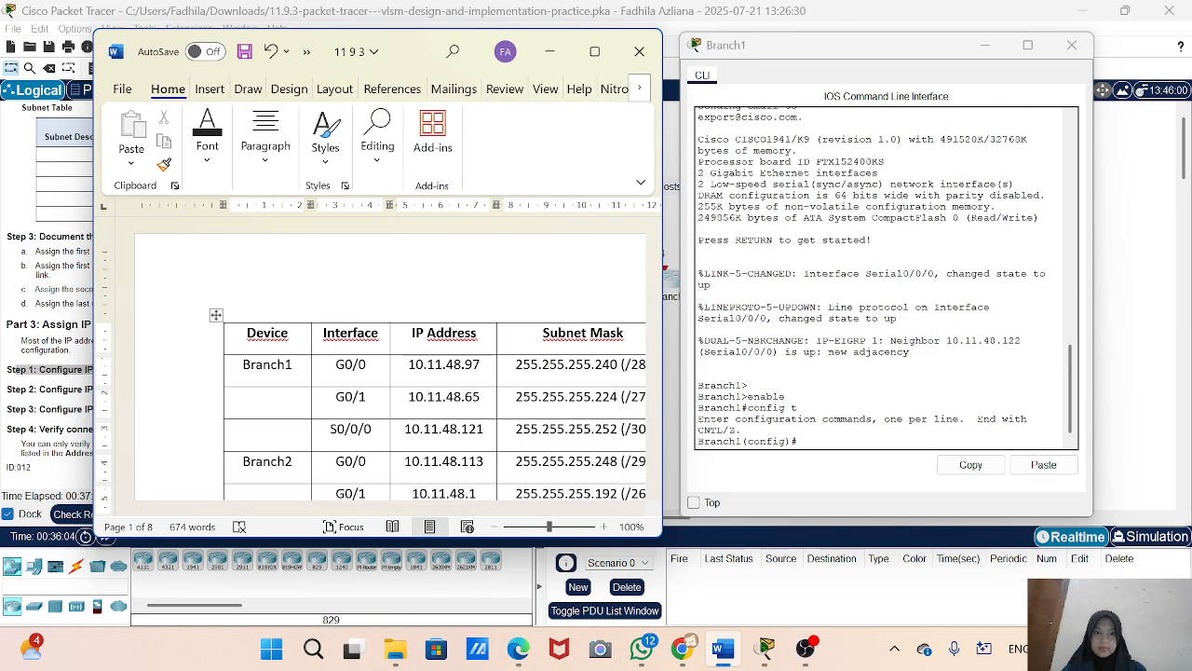
- Enter interface configuration mode for gig0/0 on Branch1
{"action": "left_click", "coordinate": [832, 438]}
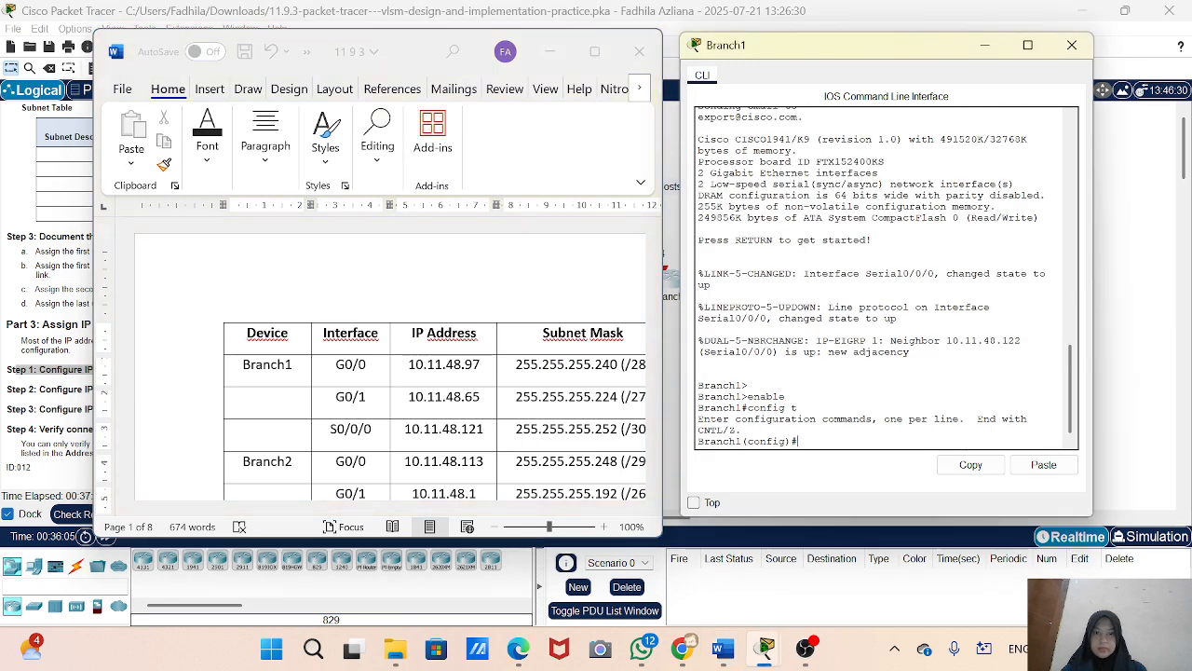
{"action": "type", "text": "int"}
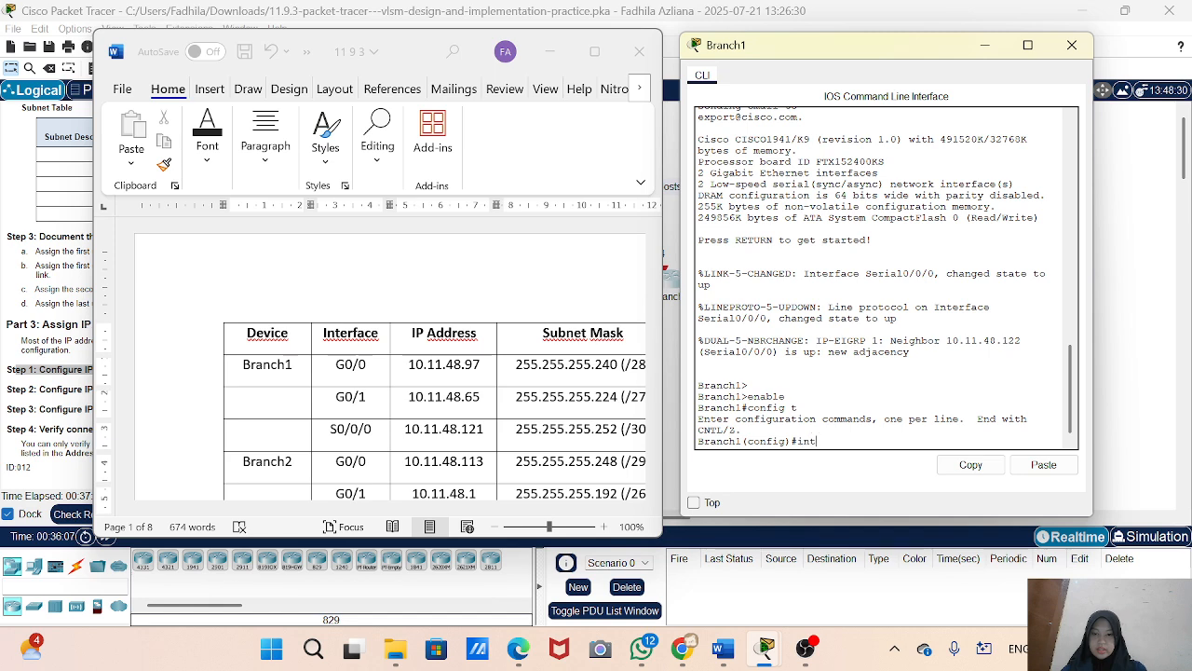
{"action": "key", "text": "Tab"}
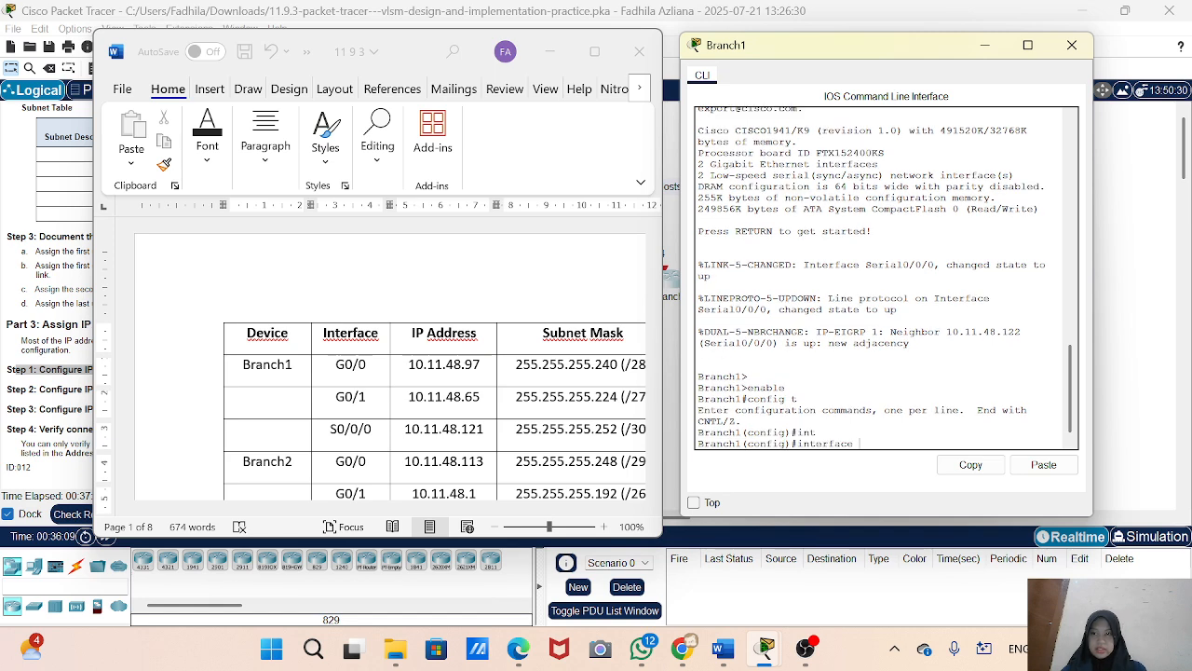
{"action": "type", "text": "gig0/"}
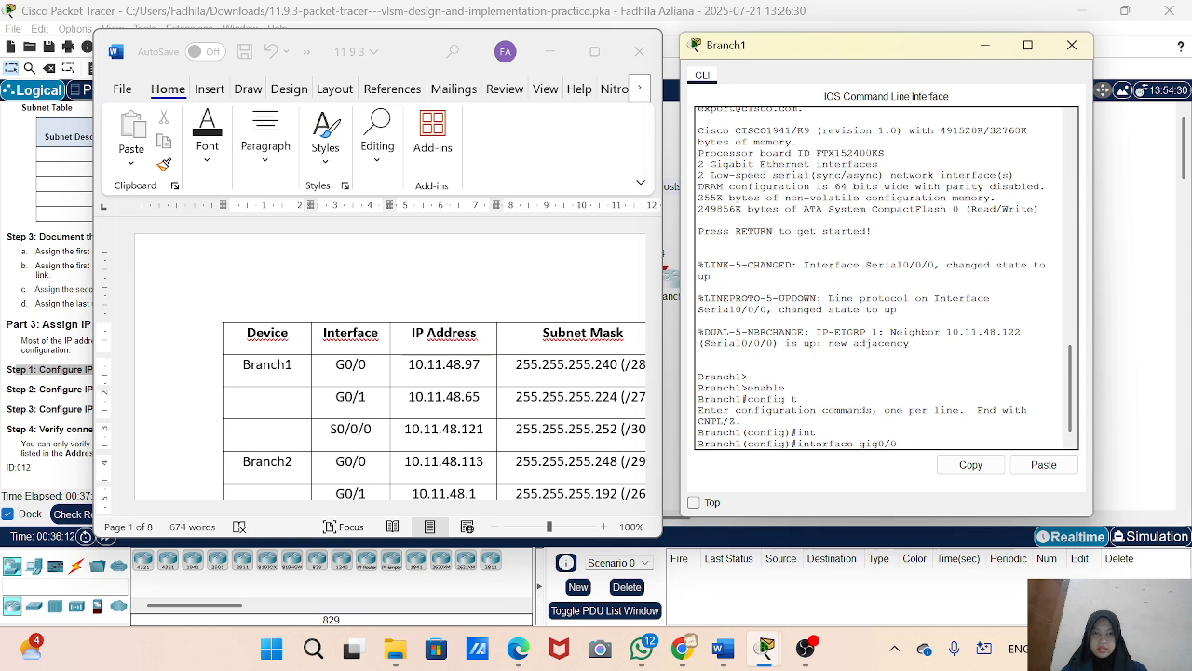
{"action": "type", "text": "0"}
{"action": "key", "text": "Return"}
- Begin an ip address command for gig0/0 and copy the Branch1 G0/0 address 10.11.48.97 from the Word table
{"action": "type", "text": "ip"}
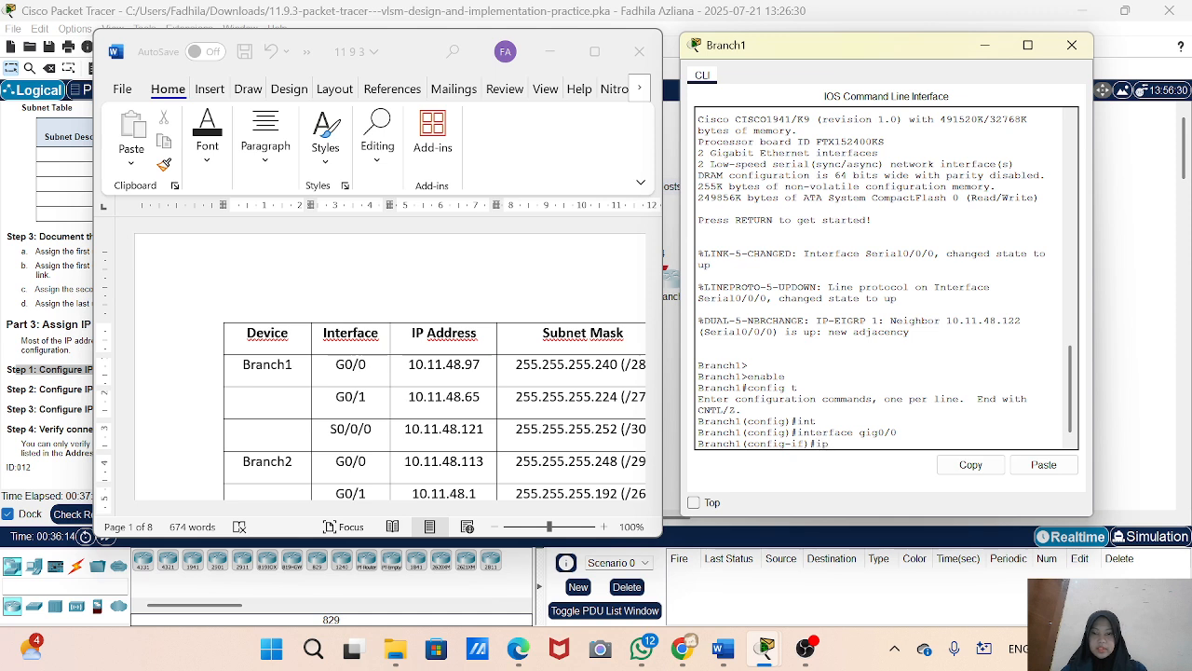
{"action": "type", "text": " add"}
{"action": "key", "text": "Tab"}
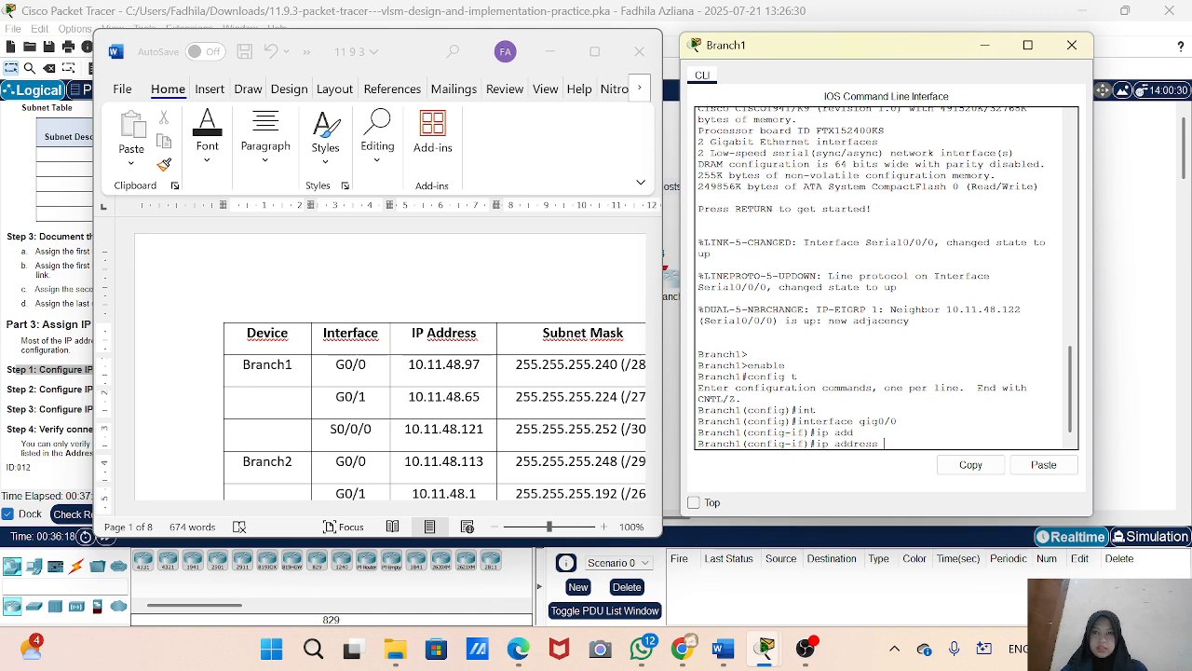
{"action": "type", "text": "10"}
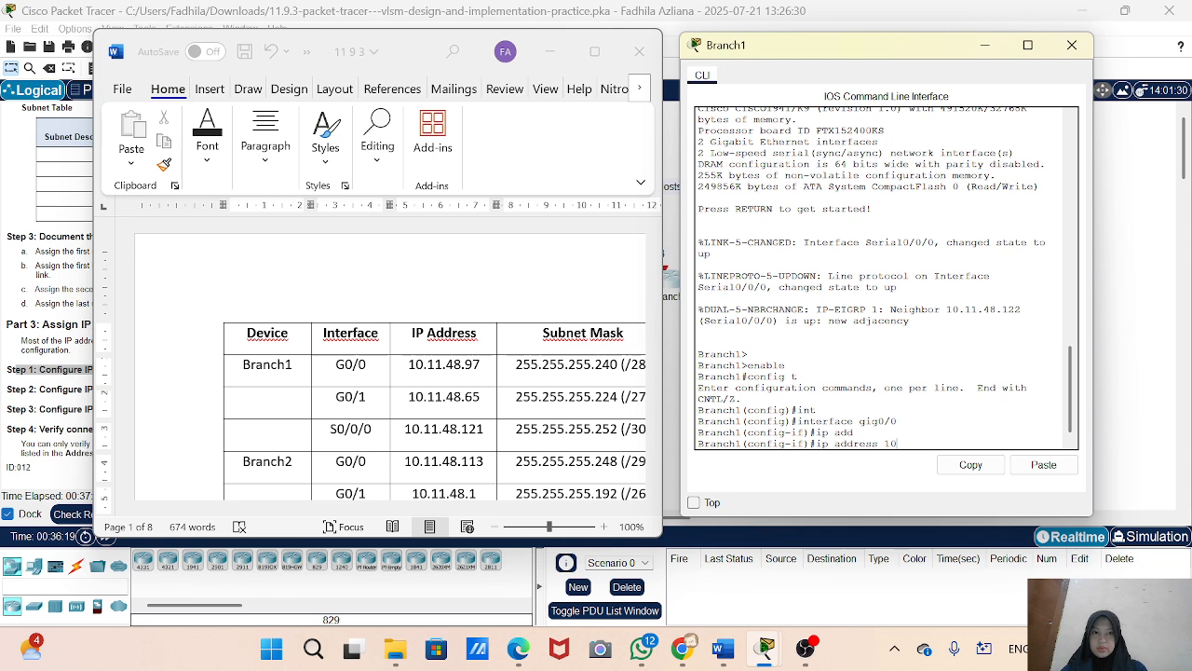
{"action": "left_click", "coordinate": [481, 363]}
{"action": "left_click_drag", "start_coordinate": [480, 364], "coordinate": [410, 366]}
{"action": "right_click", "coordinate": [413, 365]}
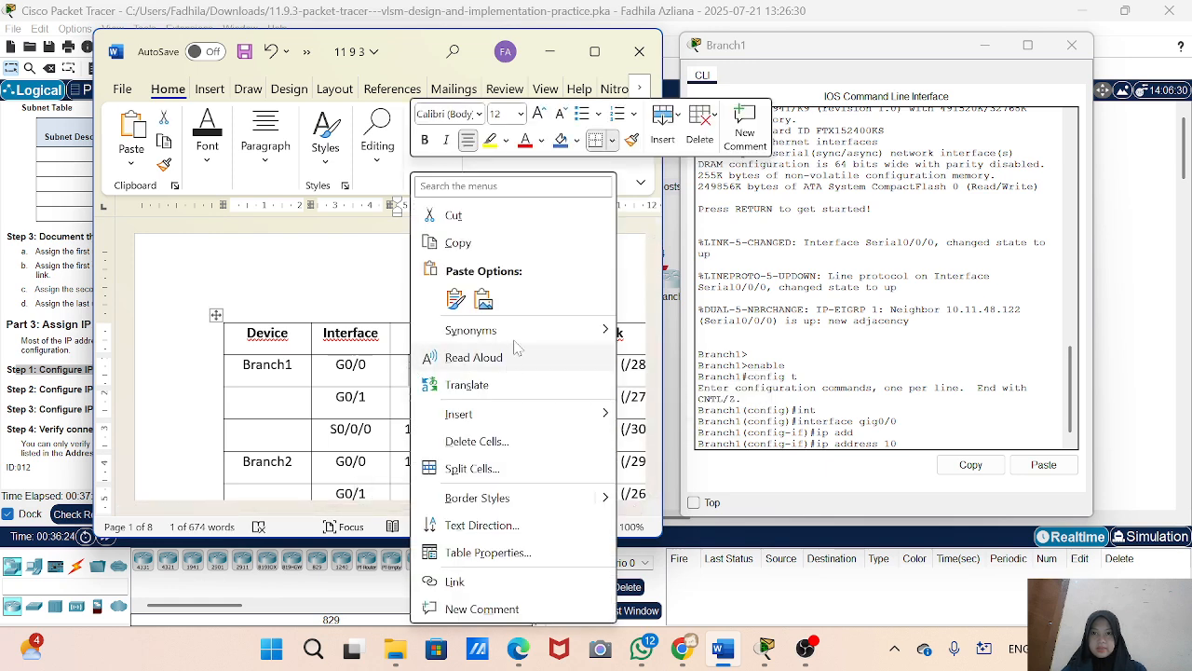
{"action": "left_click", "coordinate": [462, 244]}
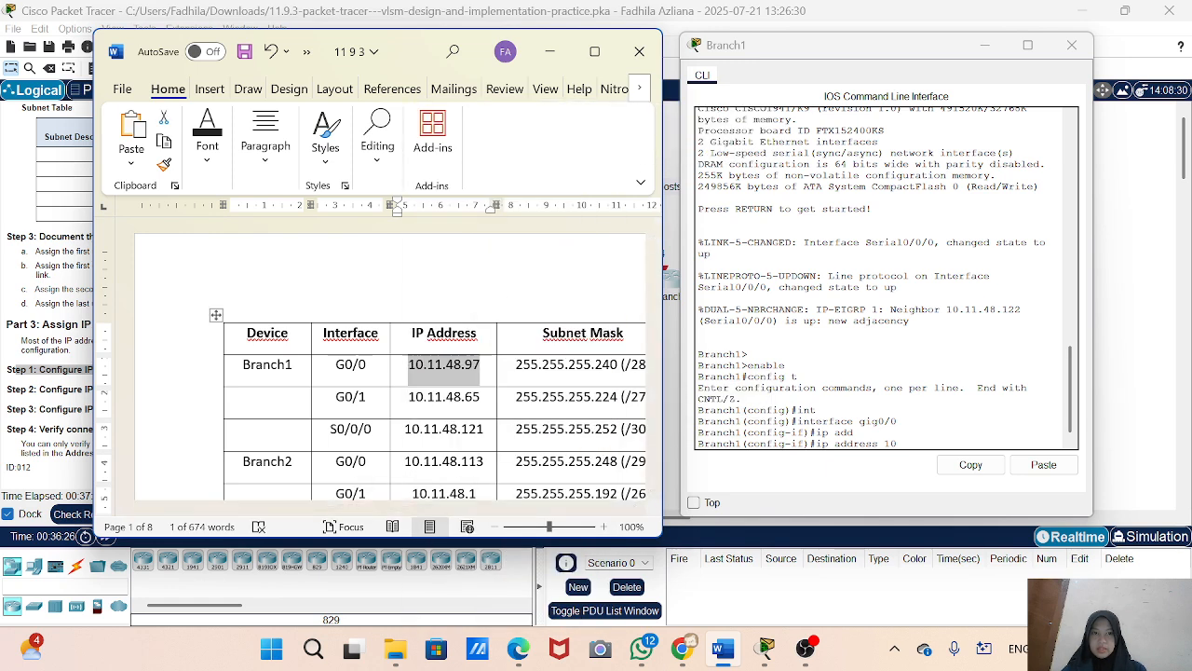
- Complete the ip address command with the copied 10.11.48.97 and subnet mask 255.255.255.240, and run it
{"action": "left_click", "coordinate": [902, 442]}
{"action": "key", "text": "BackSpace"}
{"action": "key", "text": "BackSpace"}
{"action": "right_click", "coordinate": [918, 446]}
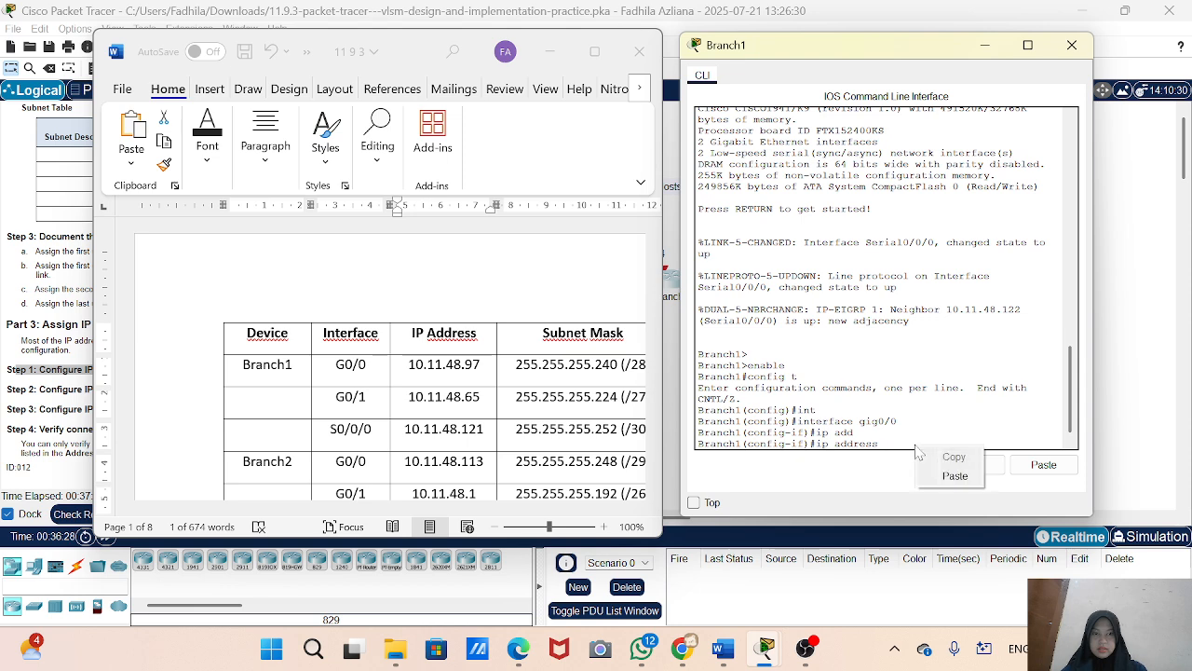
{"action": "left_click", "coordinate": [954, 476]}
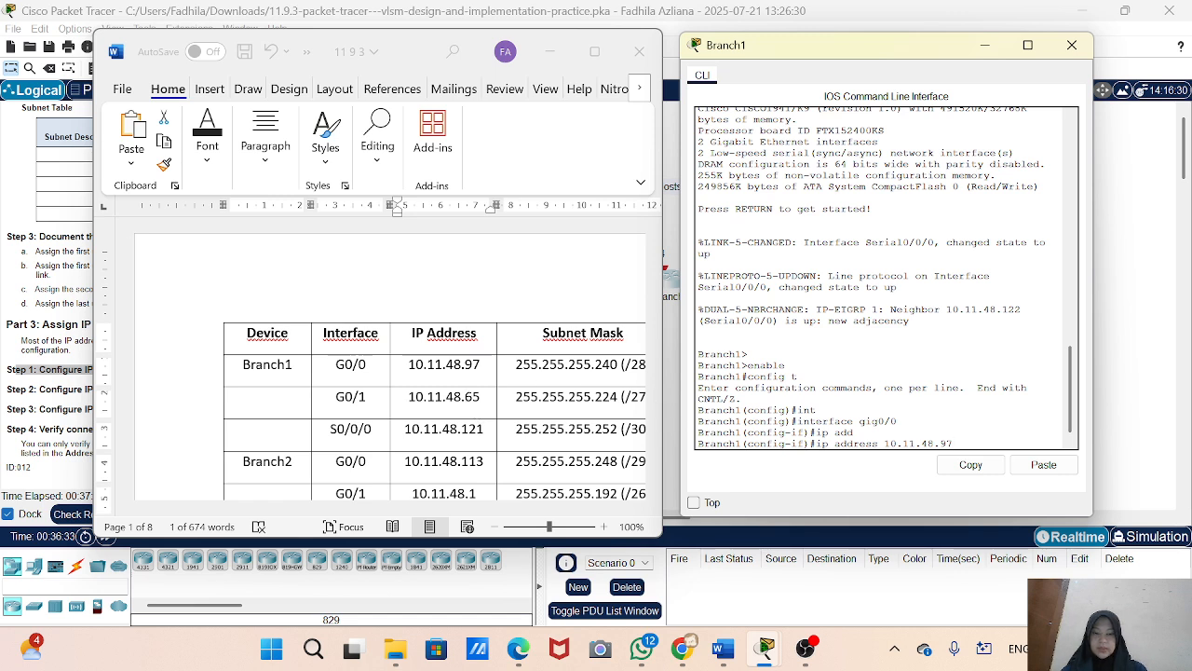
{"action": "type", "text": "255.255.255"}
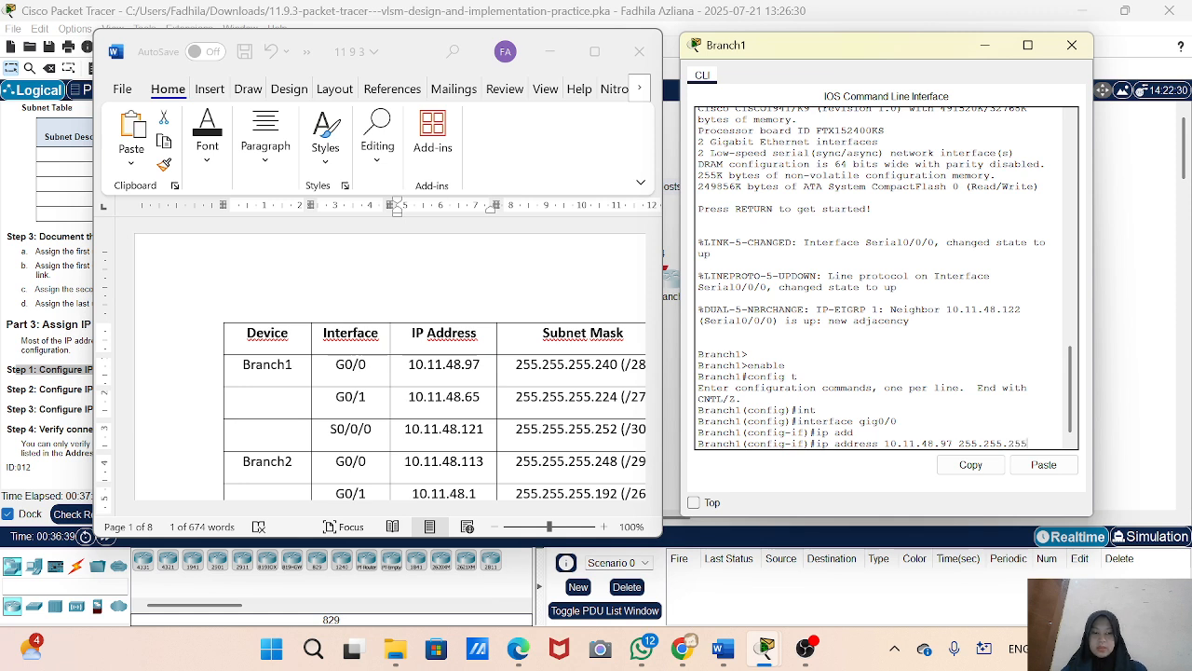
{"action": "type", "text": ".240"}
{"action": "key", "text": "Return"}
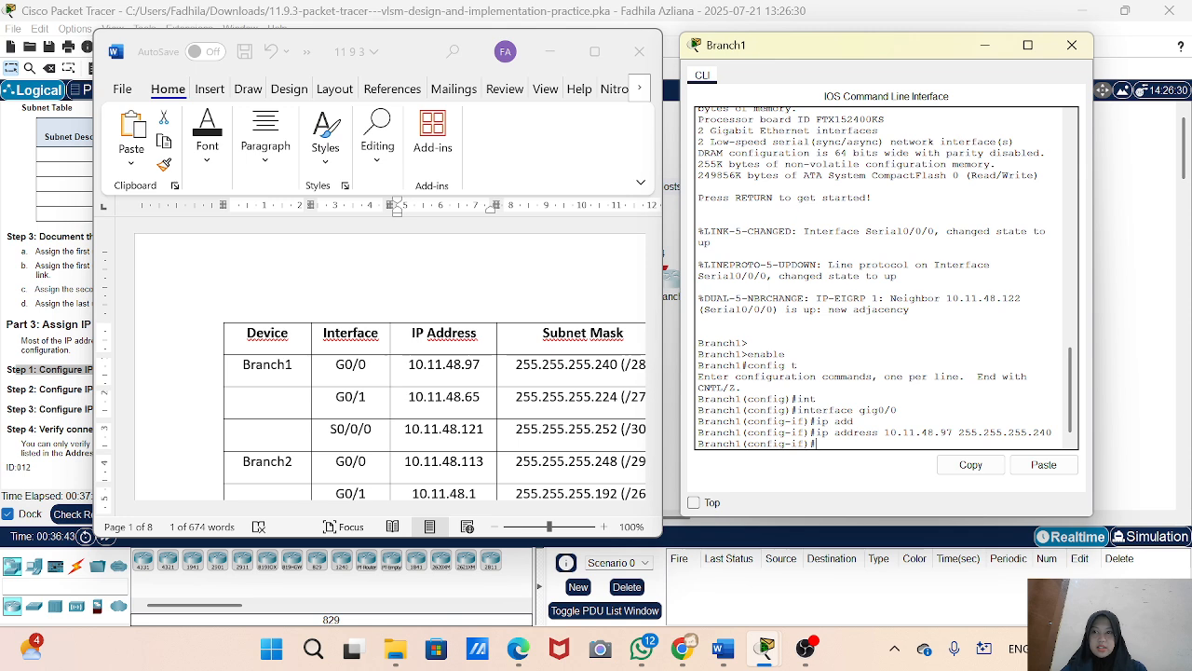
- Enable the gig0/0 interface with no shutdown and exit to global configuration mode
{"action": "type", "text": "no s"}
{"action": "key", "text": "Tab"}
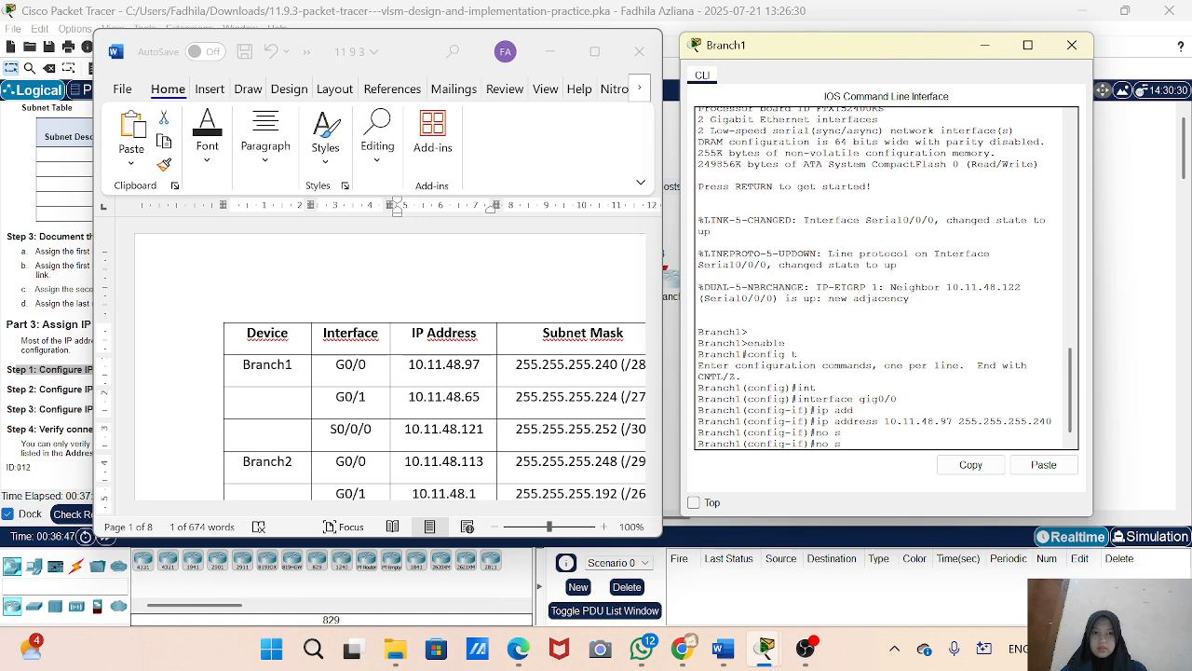
{"action": "type", "text": "h"}
{"action": "key", "text": "Tab"}
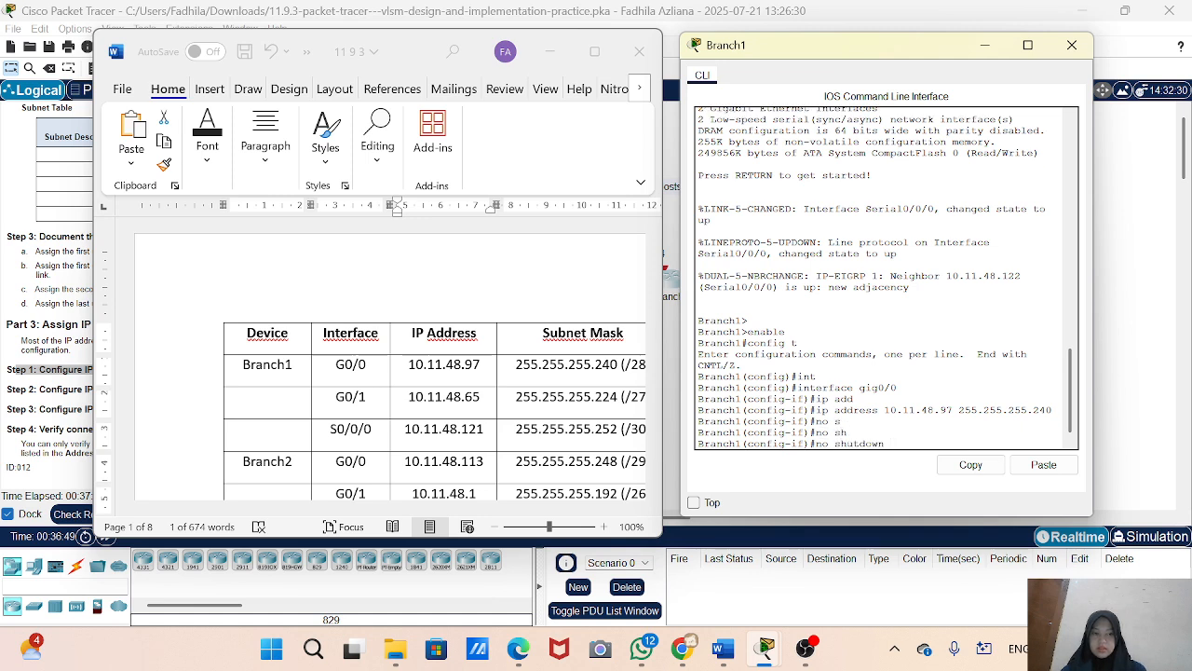
{"action": "key", "text": "Return"}
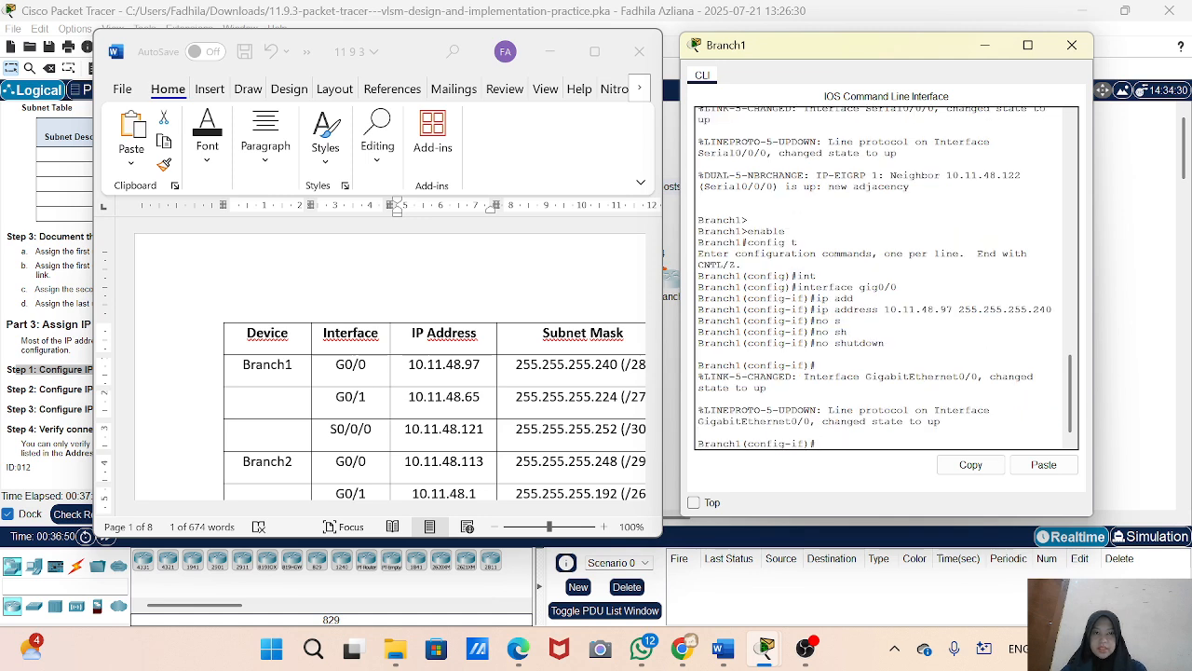
{"action": "type", "text": "exit"}
{"action": "key", "text": "Return"}
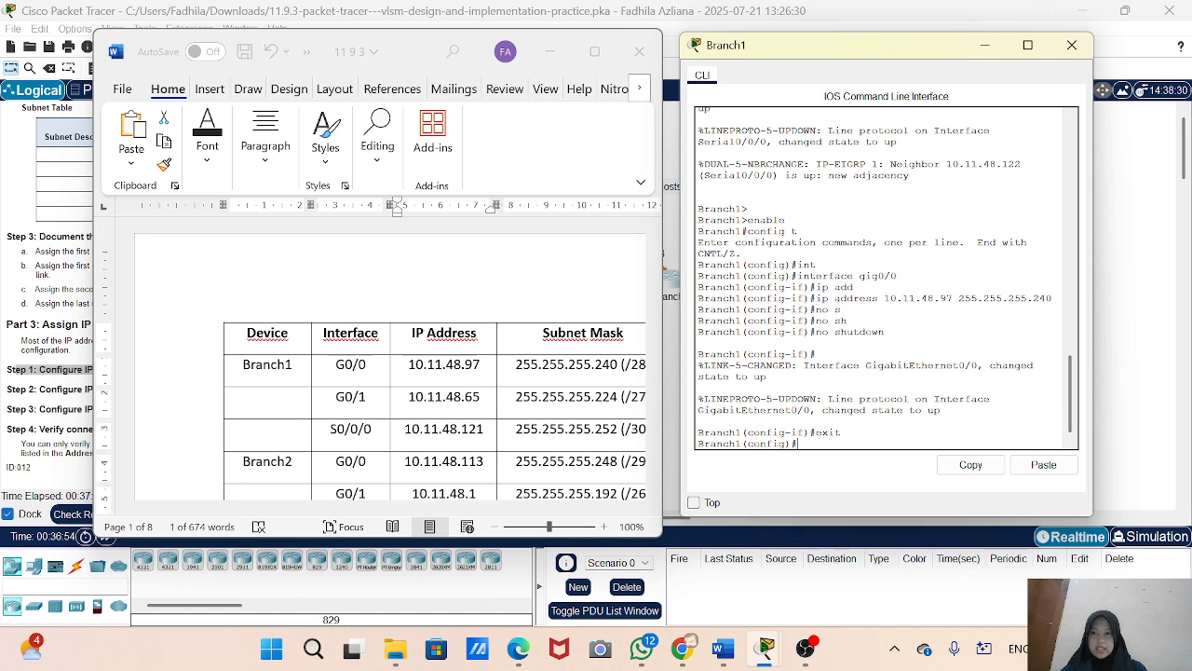
- Enter interface configuration mode for gig0/1 on Branch1
{"action": "type", "text": "int"}
{"action": "key", "text": "Tab"}
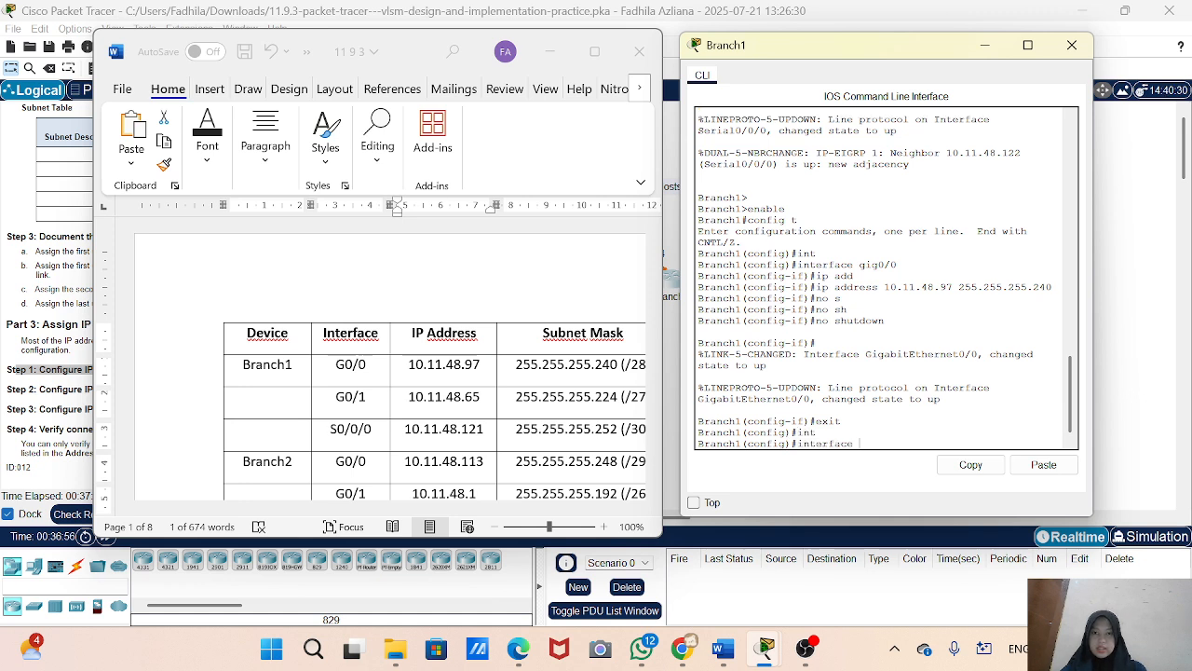
{"action": "type", "text": "gig0/"}
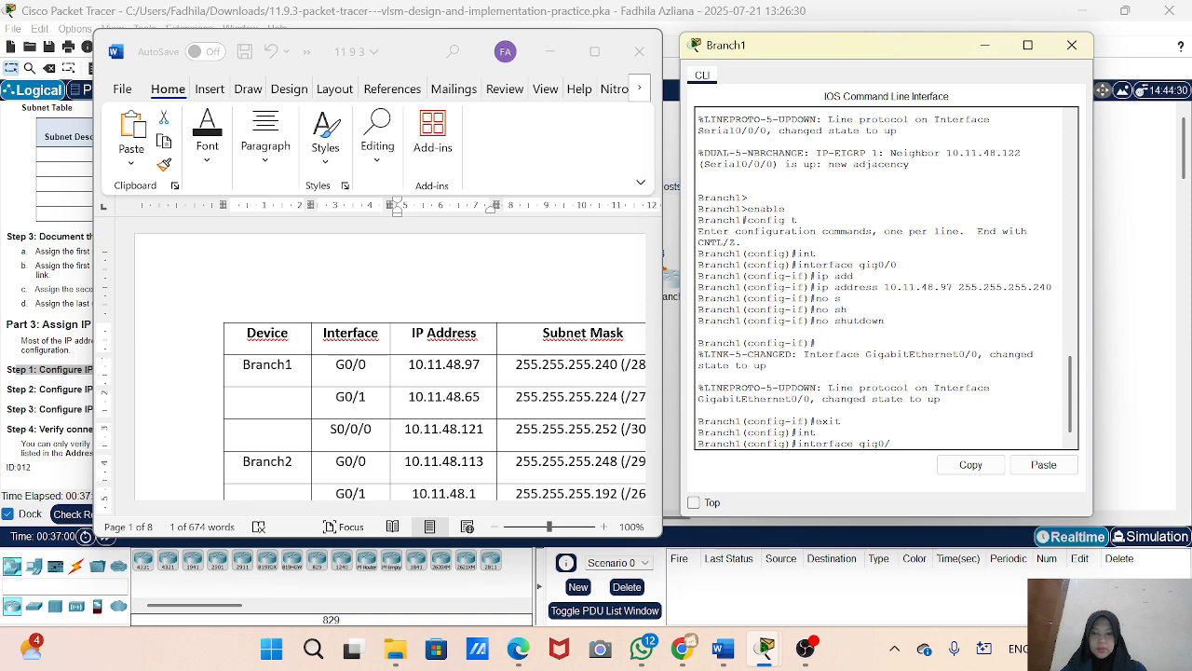
{"action": "type", "text": "1"}
{"action": "key", "text": "Return"}
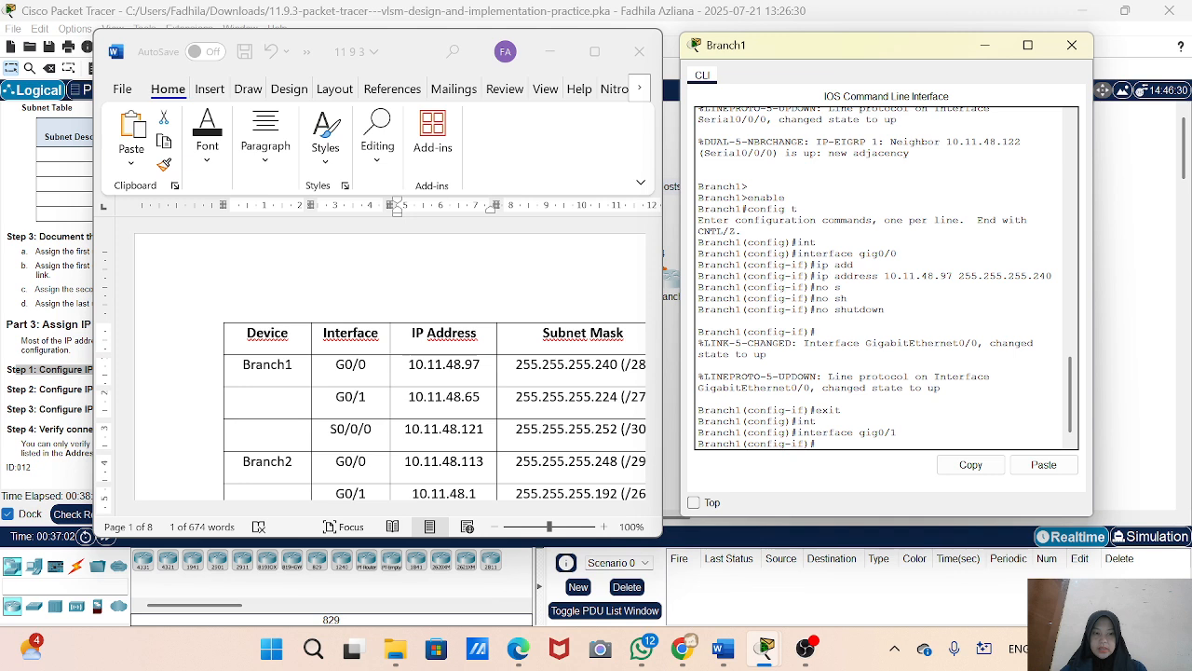
- Recall the earlier ip address command for gig0/1 on Branch1 and change its address to 10.11.48.65
{"action": "key", "text": "Up"}
{"action": "key", "text": "Up"}
{"action": "key", "text": "Up"}
{"action": "key", "text": "Up"}
{"action": "key", "text": "Up"}
{"action": "key", "text": "Up"}
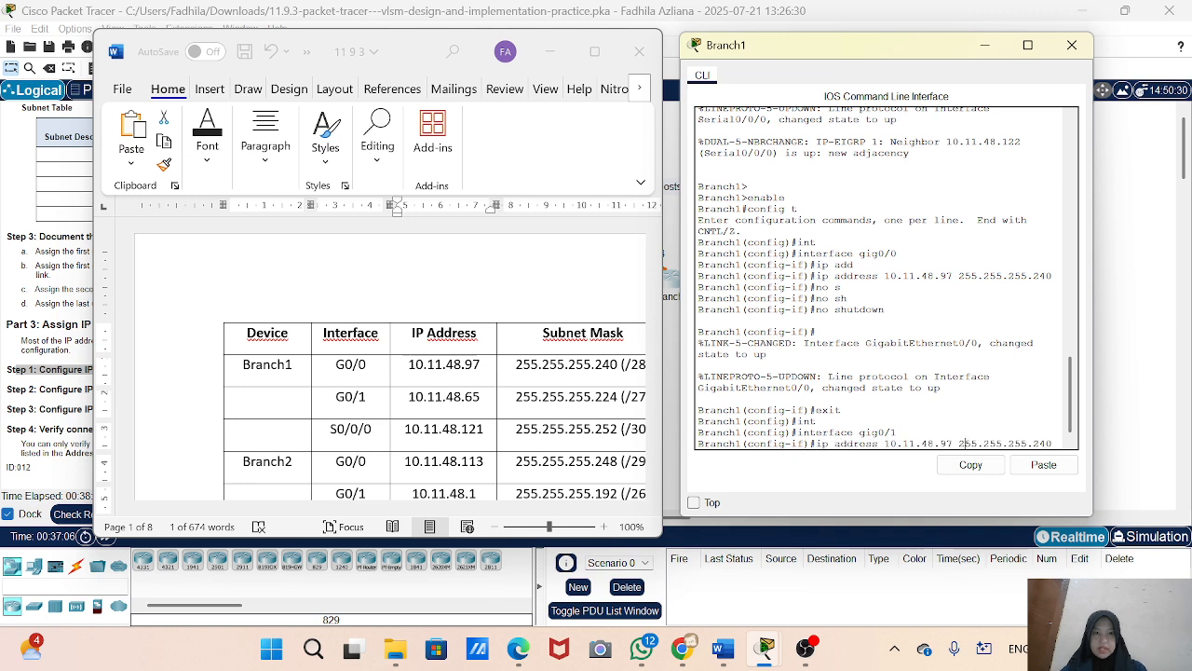
{"action": "key", "text": "Left"}
{"action": "key", "text": "BackSpace"}
{"action": "key", "text": "BackSpace"}
{"action": "key", "text": "BackSpace"}
{"action": "key", "text": "BackSpace"}
{"action": "type", "text": "8.65"}
- Change the command's subnet mask to 255.255.255.224 and run it on gig0/1
{"action": "key", "text": "Right"}
{"action": "key", "text": "Right"}
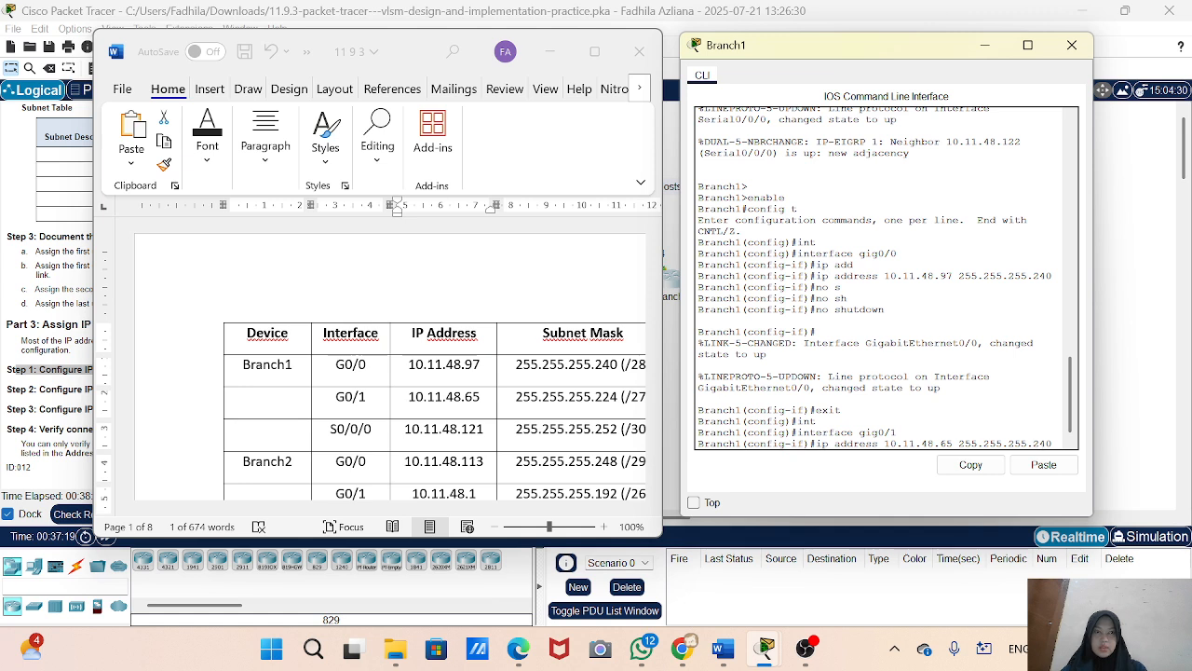
{"action": "key", "text": "BackSpace"}
{"action": "type", "text": "2"}
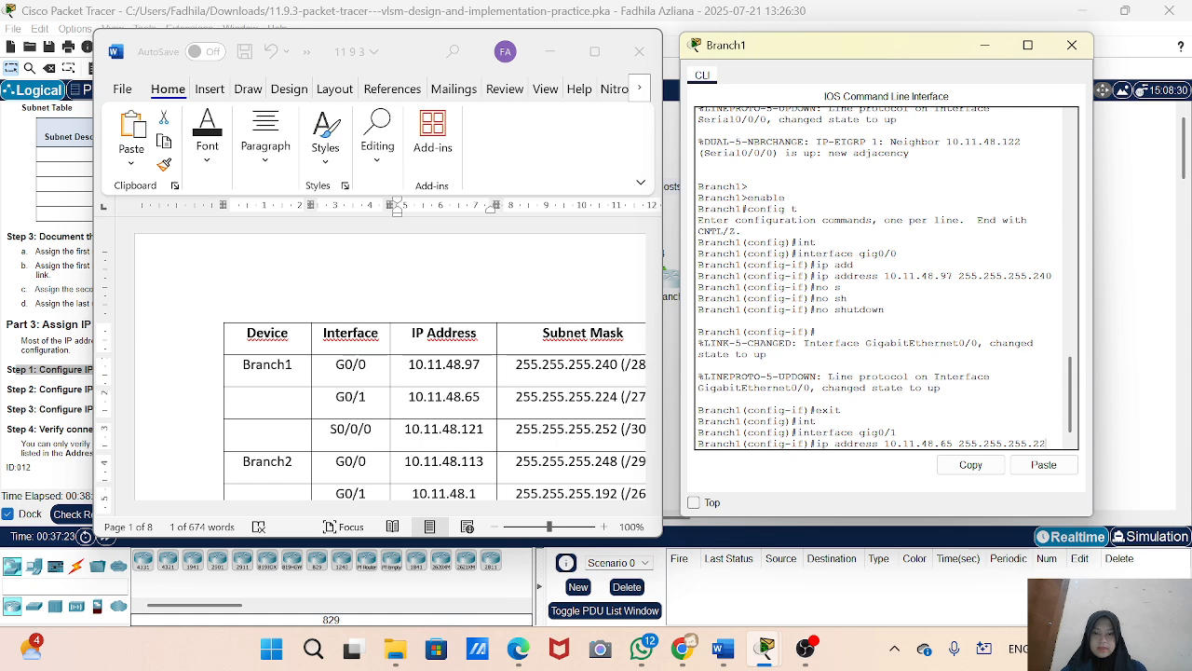
{"action": "type", "text": "4"}
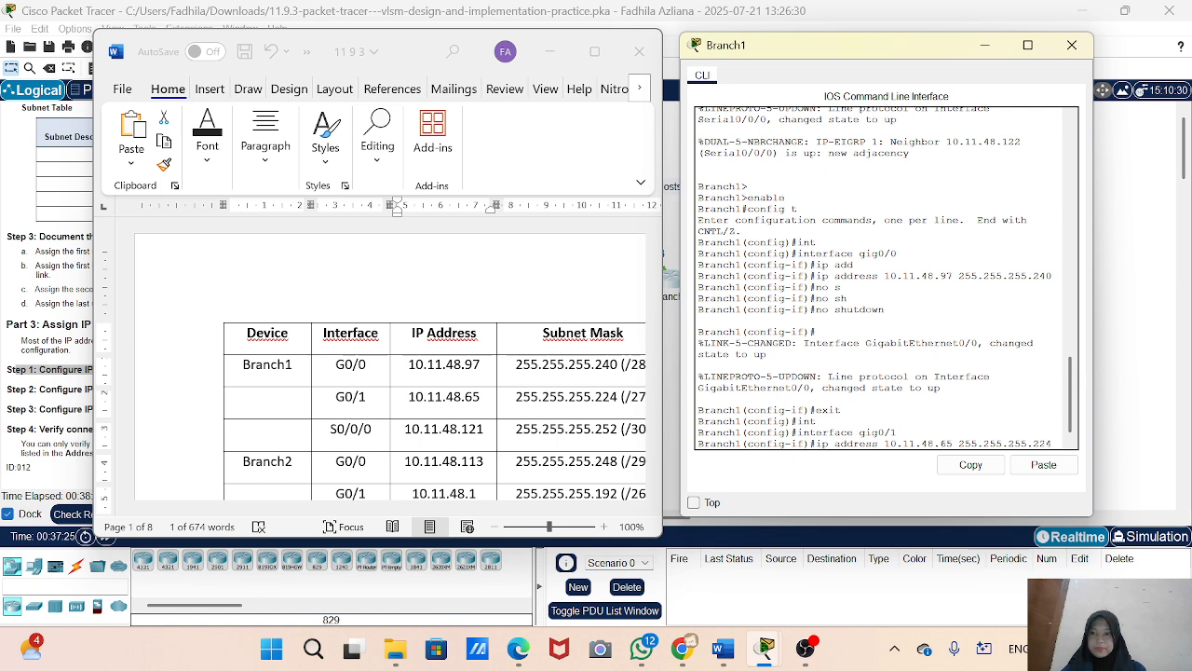
{"action": "key", "text": "Return"}
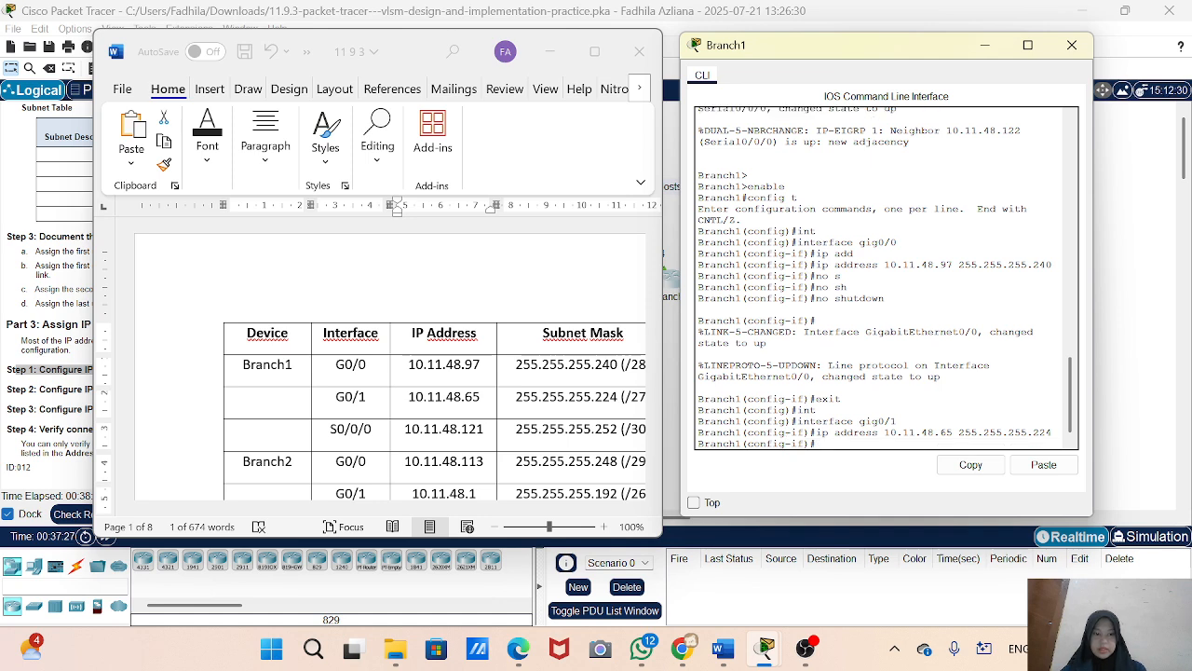
- Enable Branch1's gig0/1 interface with no shutdown, and minimize the Branch1 and Word windows
{"action": "type", "text": "no shutdown"}
{"action": "key", "text": "Return"}
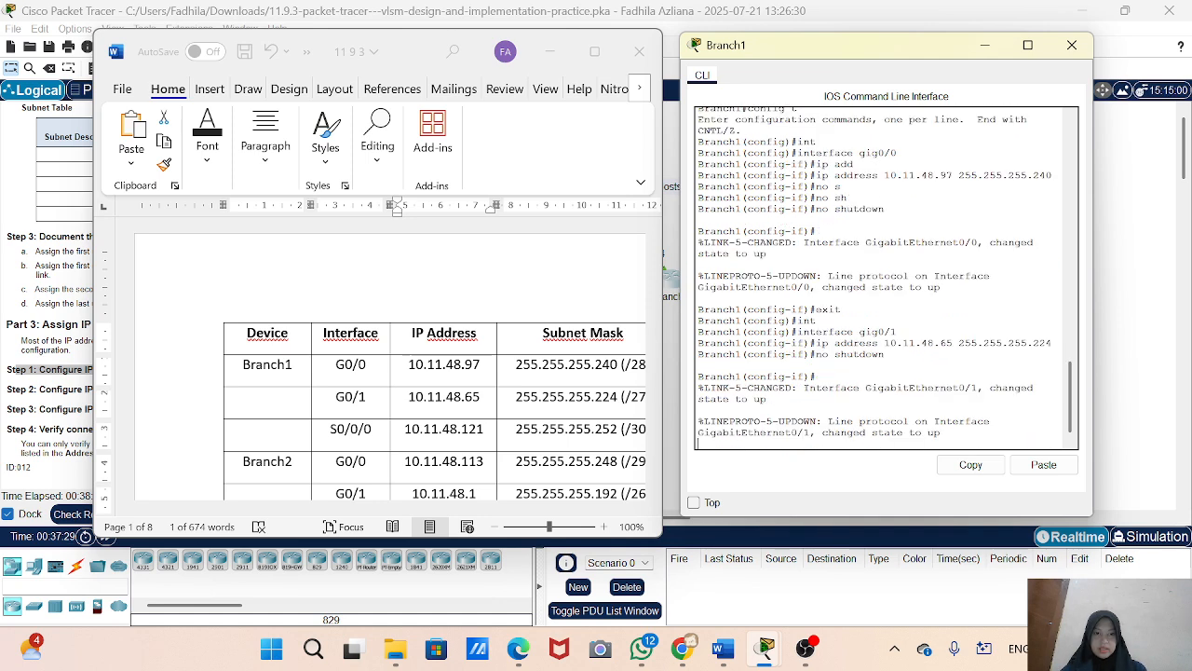
{"action": "left_click", "coordinate": [984, 46]}
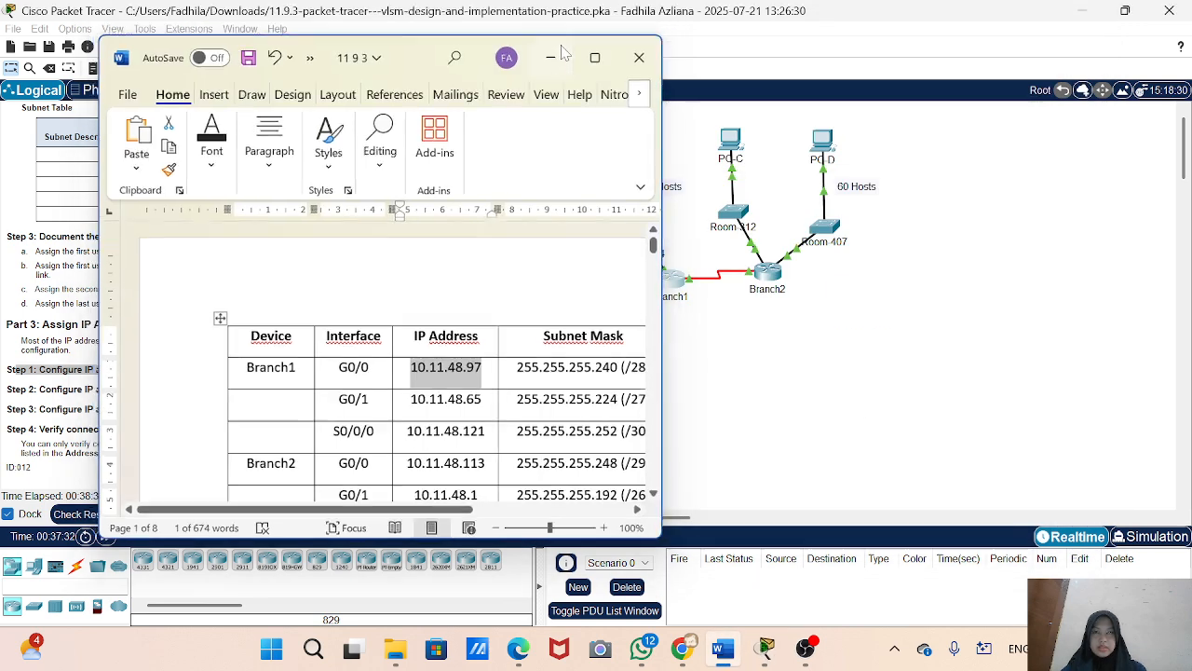
{"action": "left_click", "coordinate": [551, 57]}
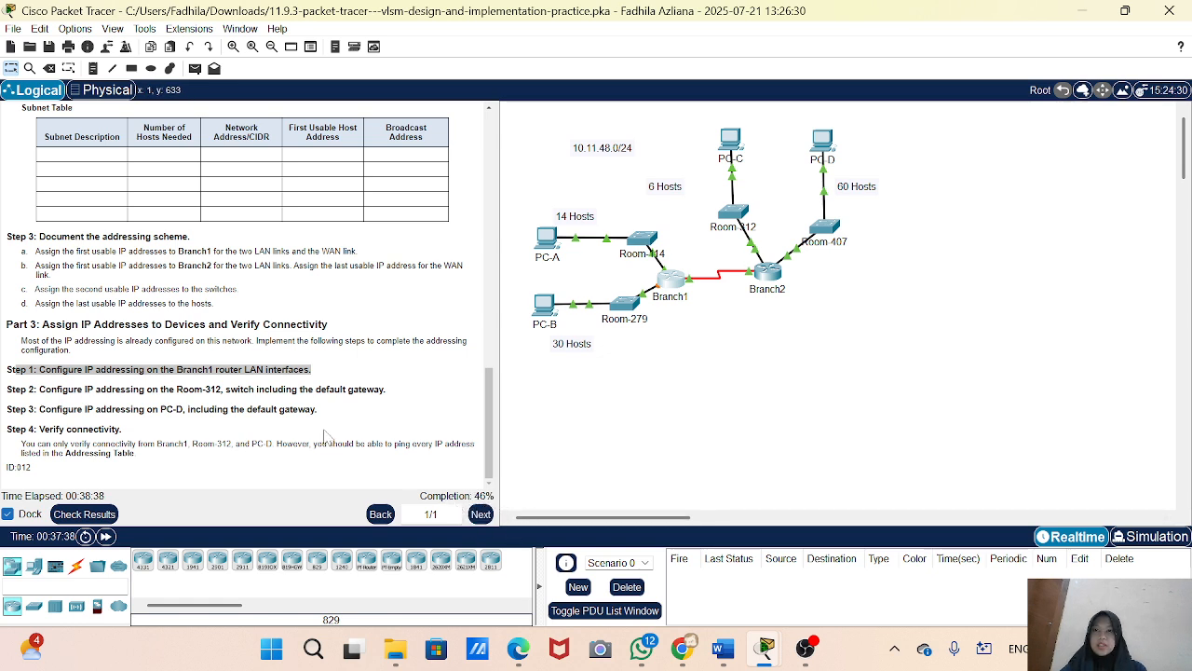
- Open the Room-312 switch's command line and enter global configuration mode with enable and config t
{"action": "left_click_drag", "start_coordinate": [273, 410], "coordinate": [37, 389]}
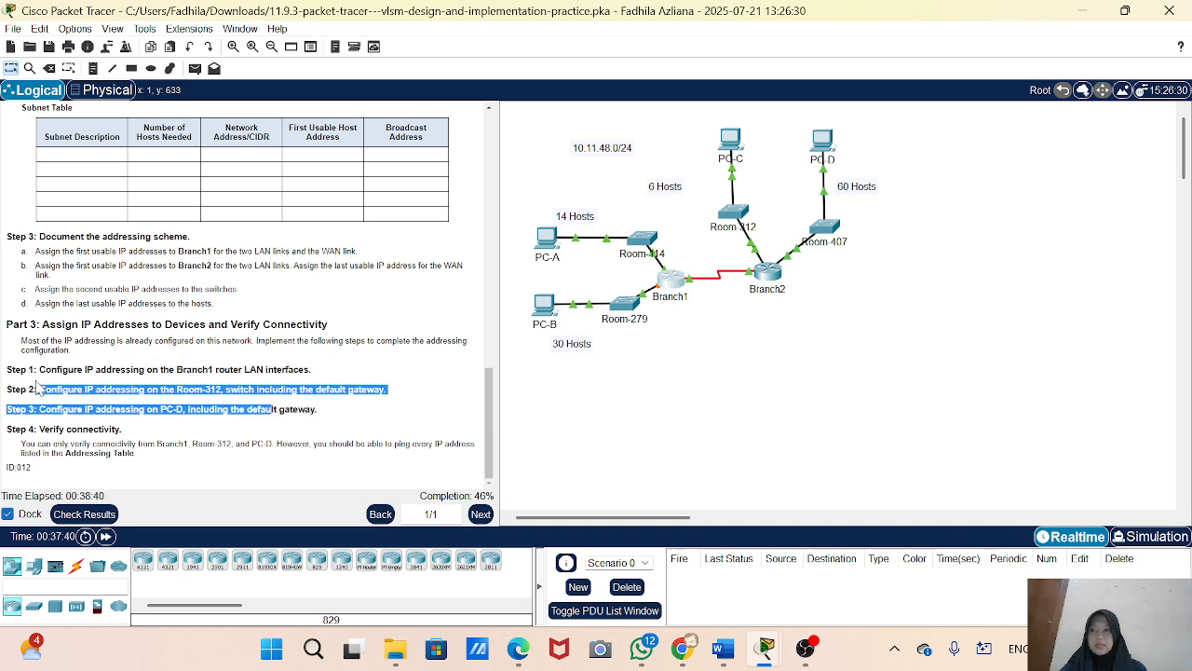
{"action": "left_click", "coordinate": [3, 392]}
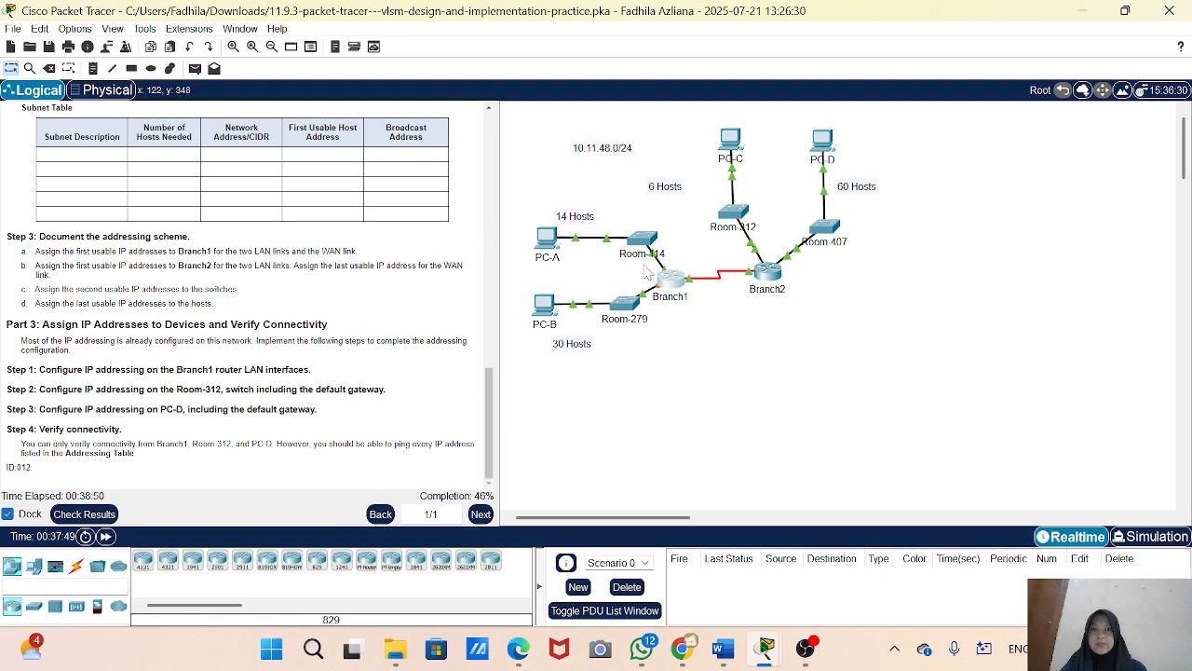
{"action": "left_click", "coordinate": [736, 213]}
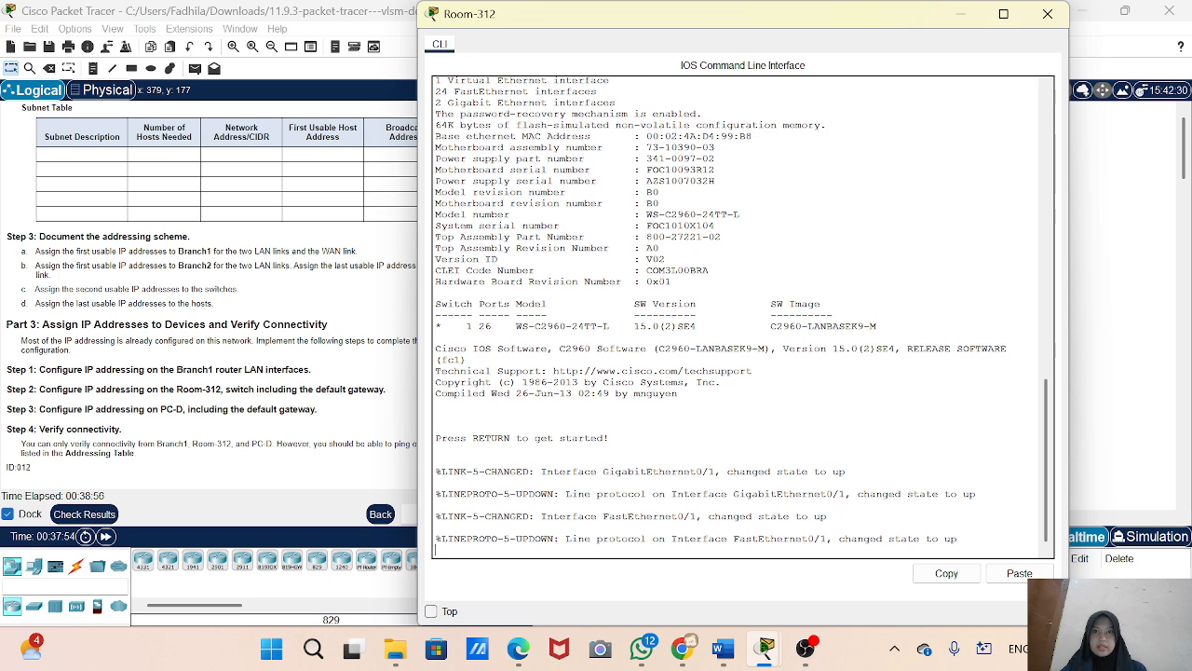
{"action": "key", "text": "Return"}
{"action": "key", "text": "Return"}
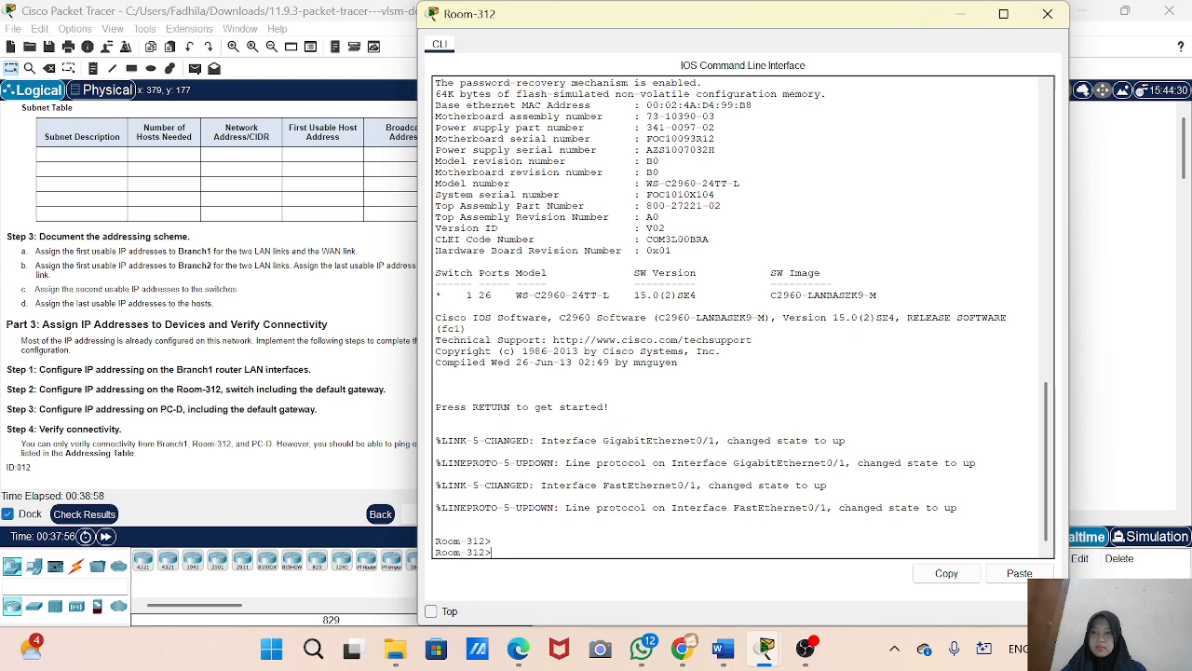
{"action": "type", "text": "enable"}
{"action": "key", "text": "Return"}
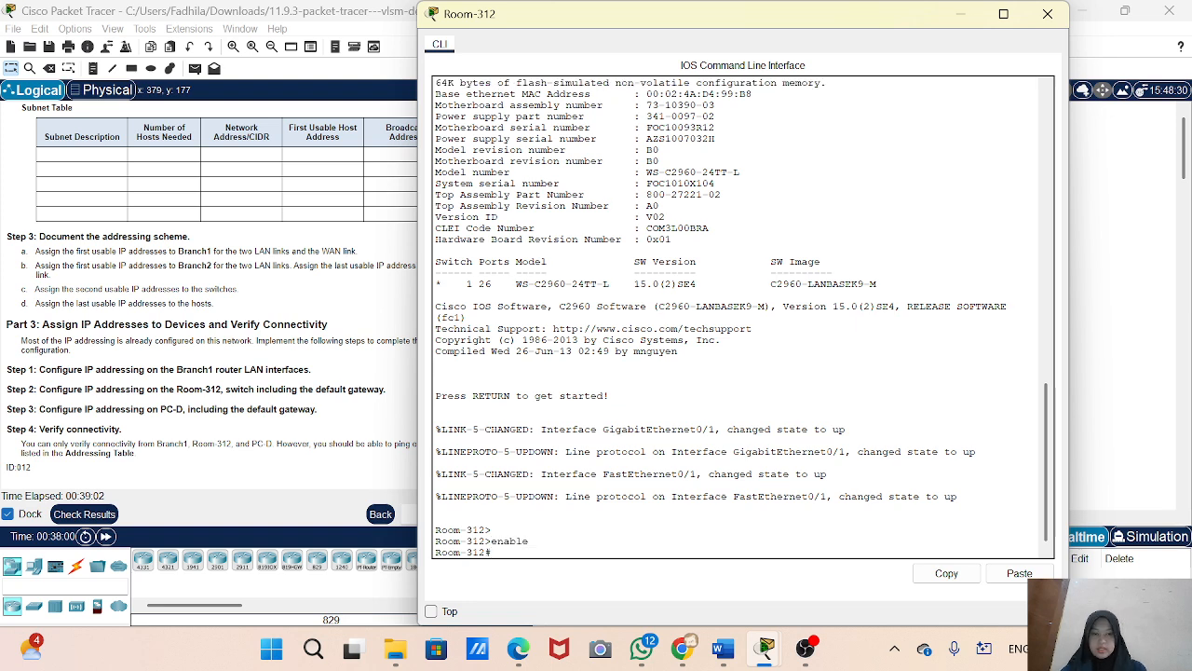
{"action": "type", "text": "config t"}
{"action": "key", "text": "Return"}
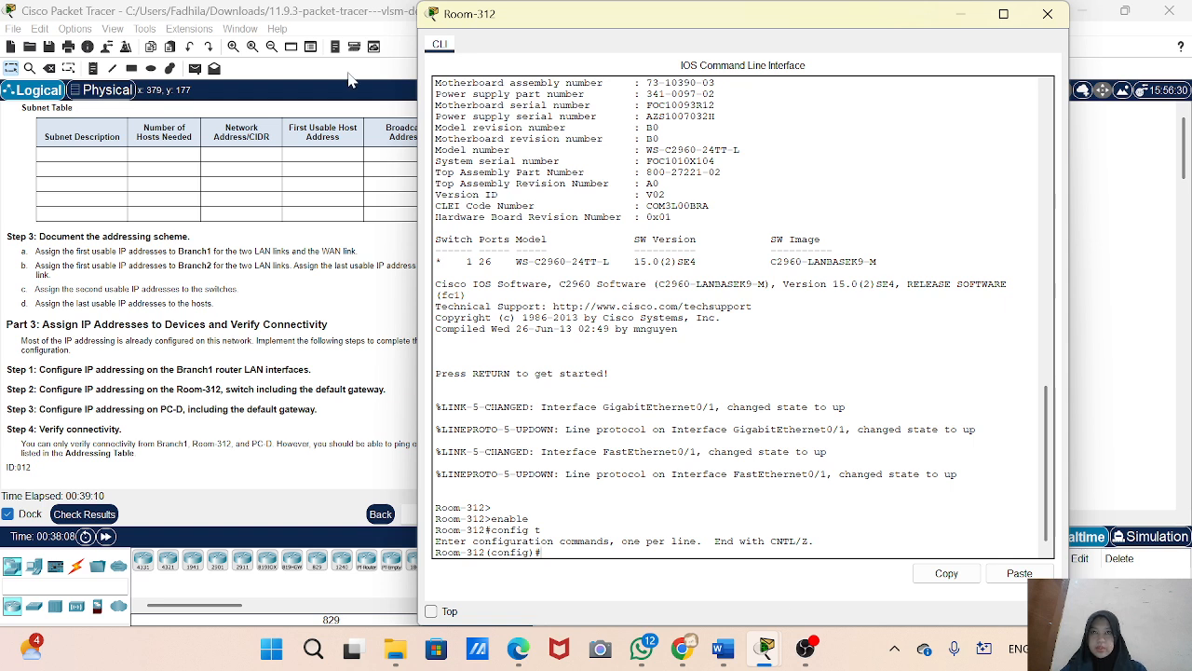
- Shrink the Room-312 window and bring up the Word addressing table beside it, showing the Room-312 row
{"action": "left_click_drag", "start_coordinate": [421, 6], "coordinate": [626, 143]}
{"action": "left_click_drag", "start_coordinate": [785, 166], "coordinate": [785, 76]}
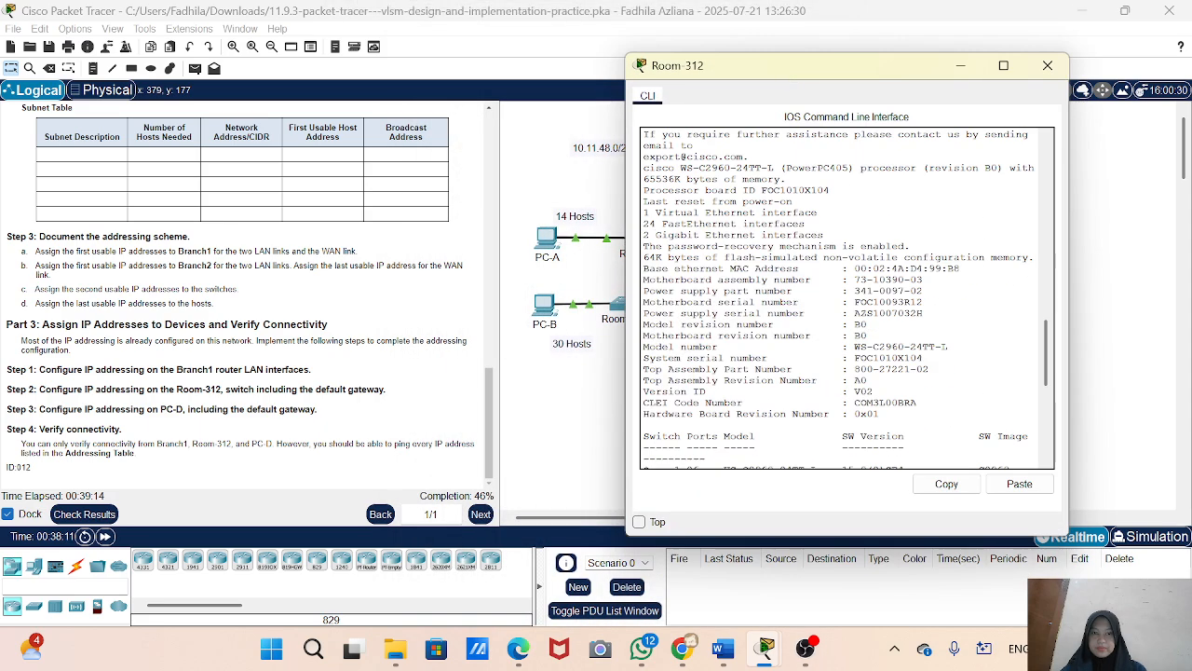
{"action": "left_click", "coordinate": [726, 655]}
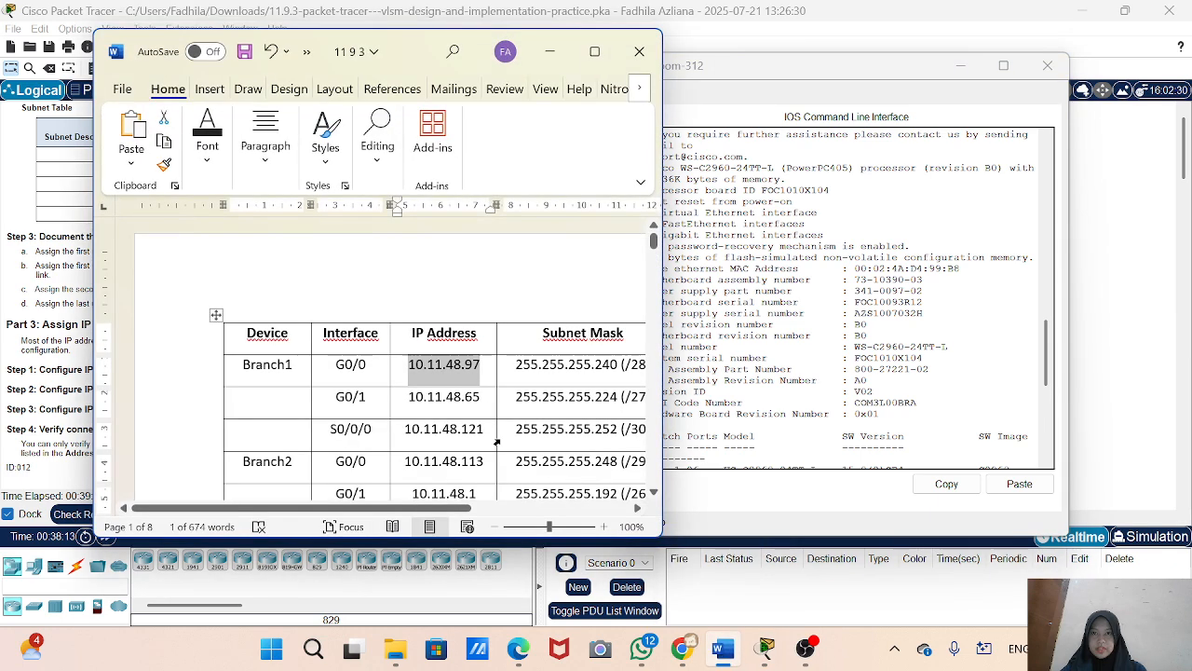
{"action": "scroll", "coordinate": [497, 444], "scroll_direction": "down", "scroll_amount": 5}
{"action": "scroll", "coordinate": [497, 443], "scroll_direction": "down", "scroll_amount": 1}
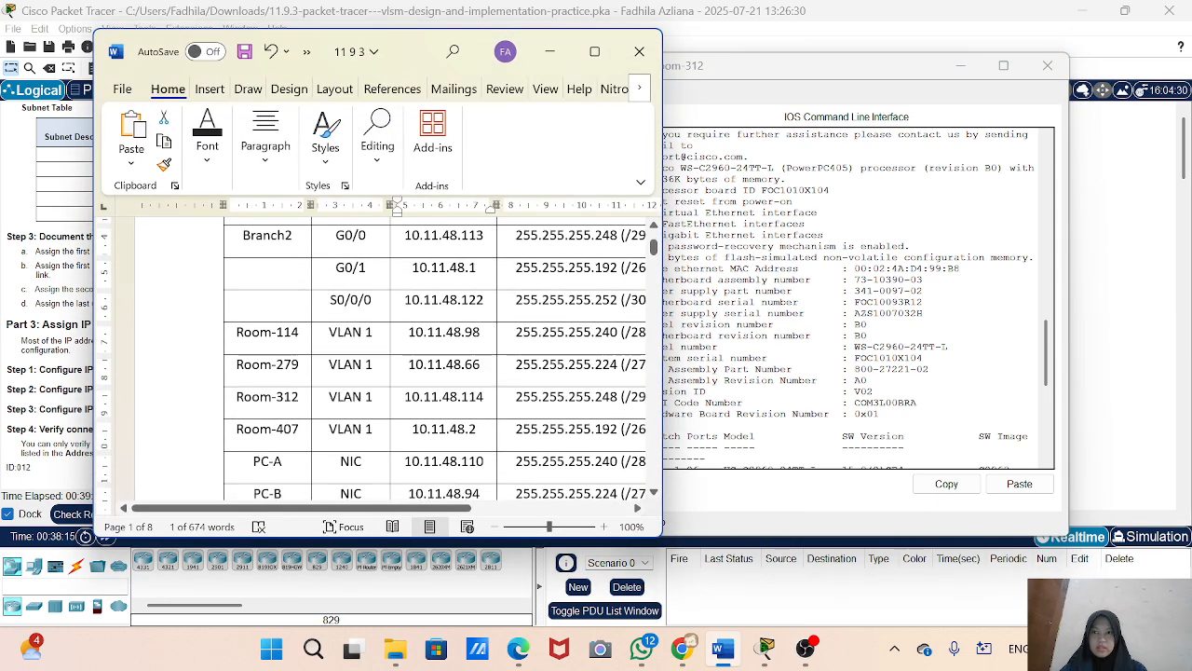
{"action": "scroll", "coordinate": [495, 392], "scroll_direction": "right", "scroll_amount": 2}
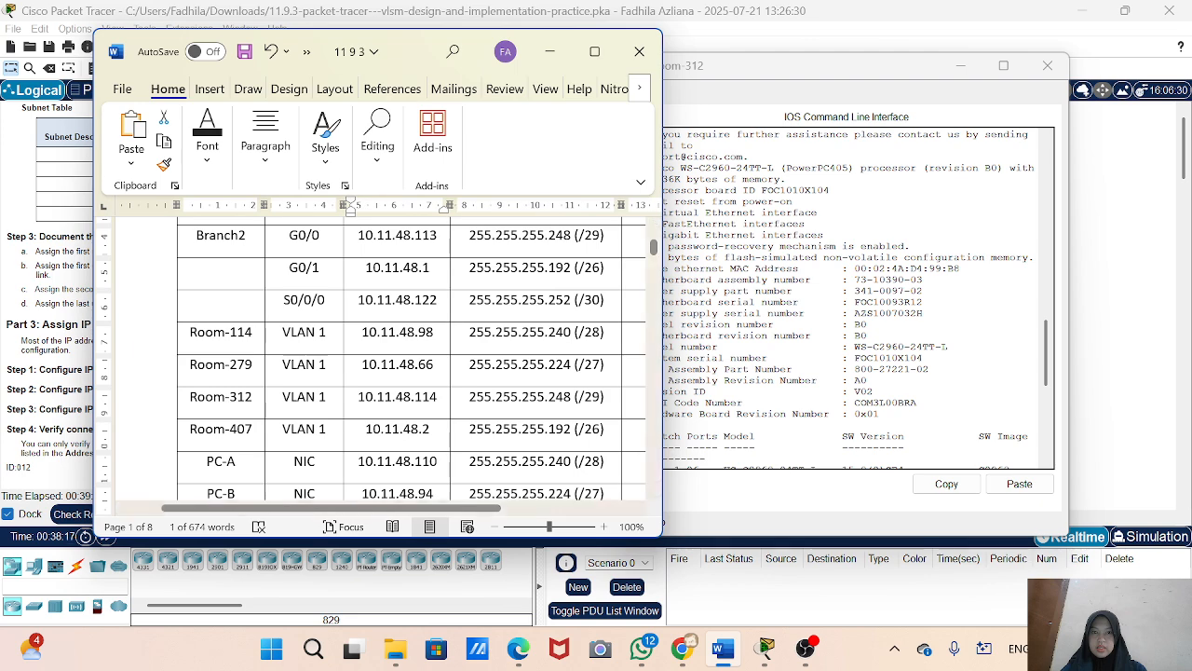
- Return to the Room-312 command line and enter interface configuration mode for vlan 1
{"action": "left_click", "coordinate": [845, 307]}
{"action": "scroll", "coordinate": [845, 307], "scroll_direction": "down", "scroll_amount": 10}
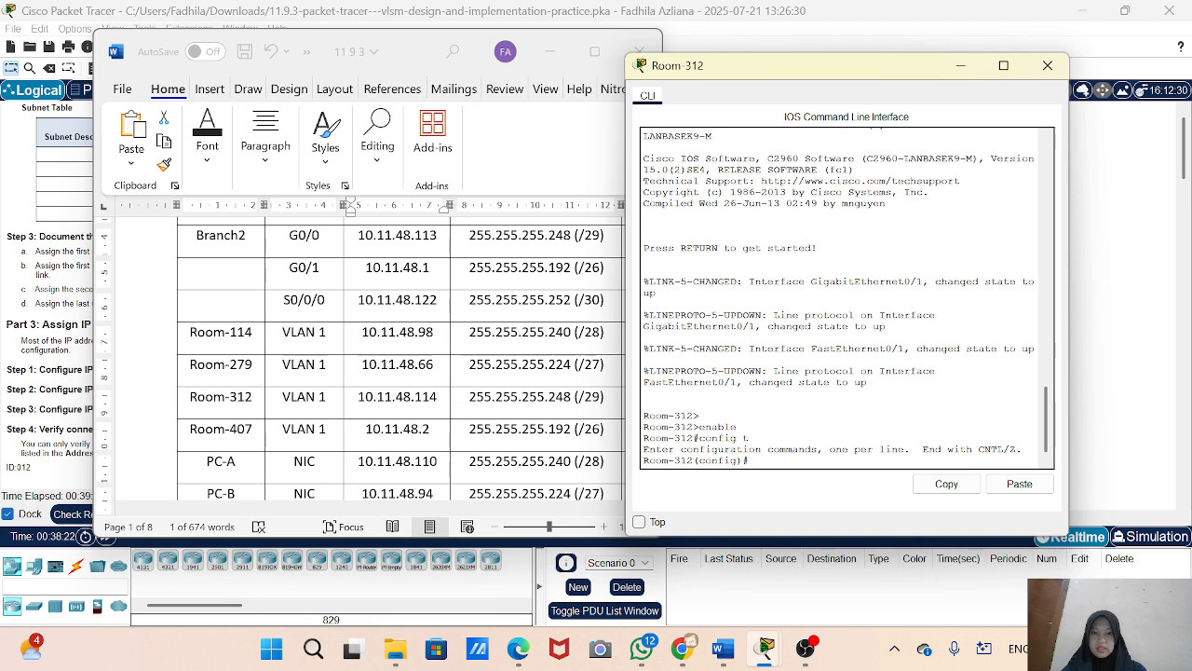
{"action": "type", "text": "int"}
{"action": "key", "text": "Tab"}
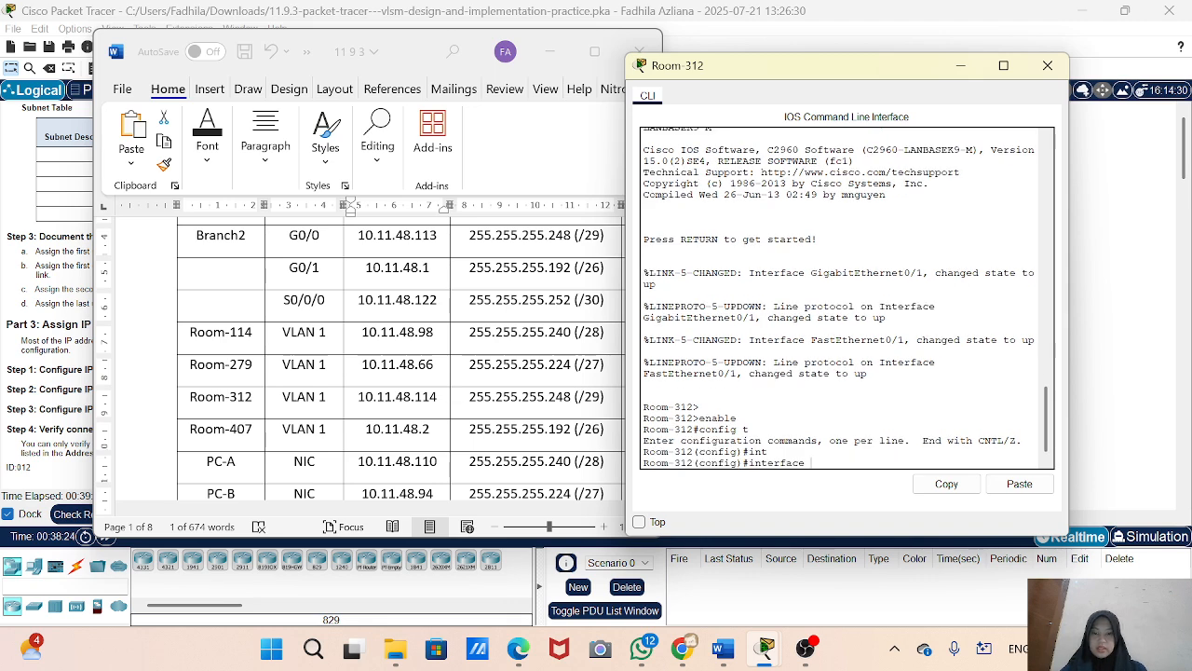
{"action": "type", "text": "vl"}
{"action": "key", "text": "Tab"}
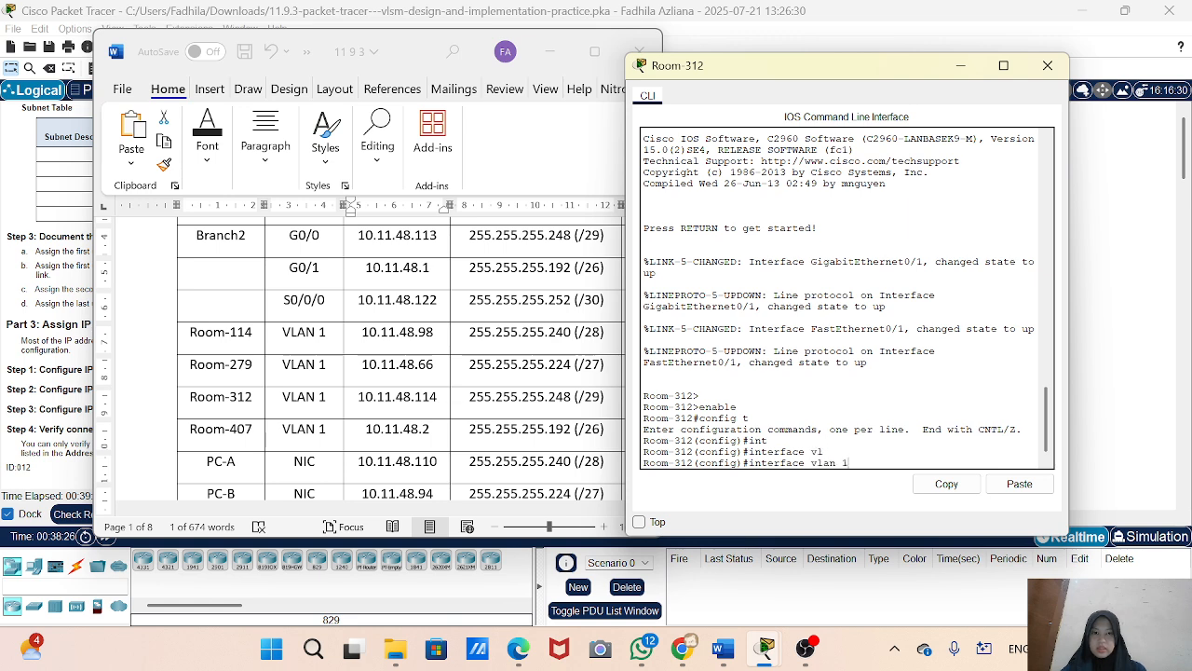
{"action": "type", "text": "1"}
{"action": "key", "text": "Return"}
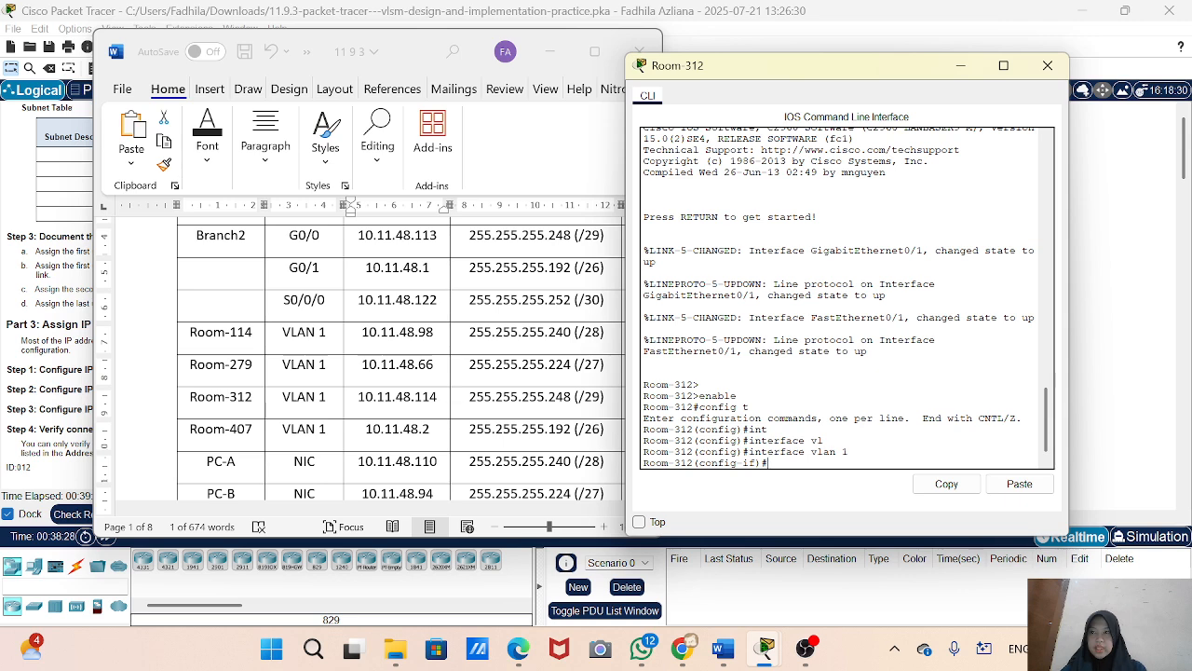
- Assign IP address 10.11.48.114 with subnet mask 255.255.255.248 to Room-312's VLAN 1 interface
{"action": "type", "text": "ad"}
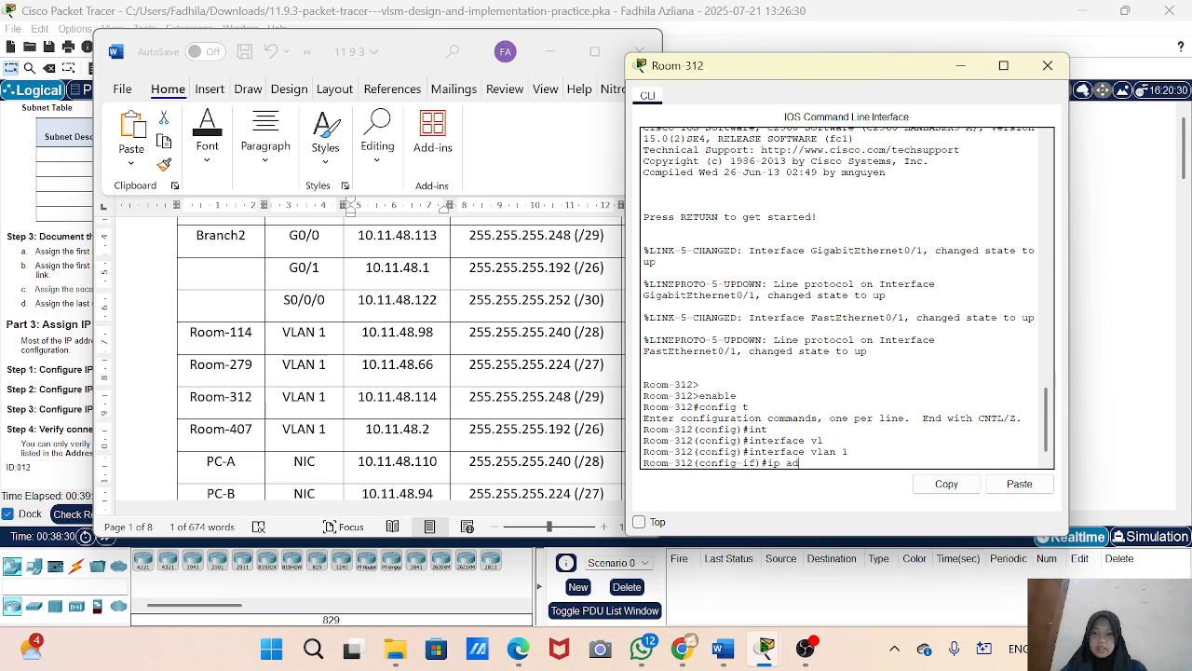
{"action": "type", "text": "d"}
{"action": "key", "text": "Tab"}
{"action": "key", "text": "Return"}
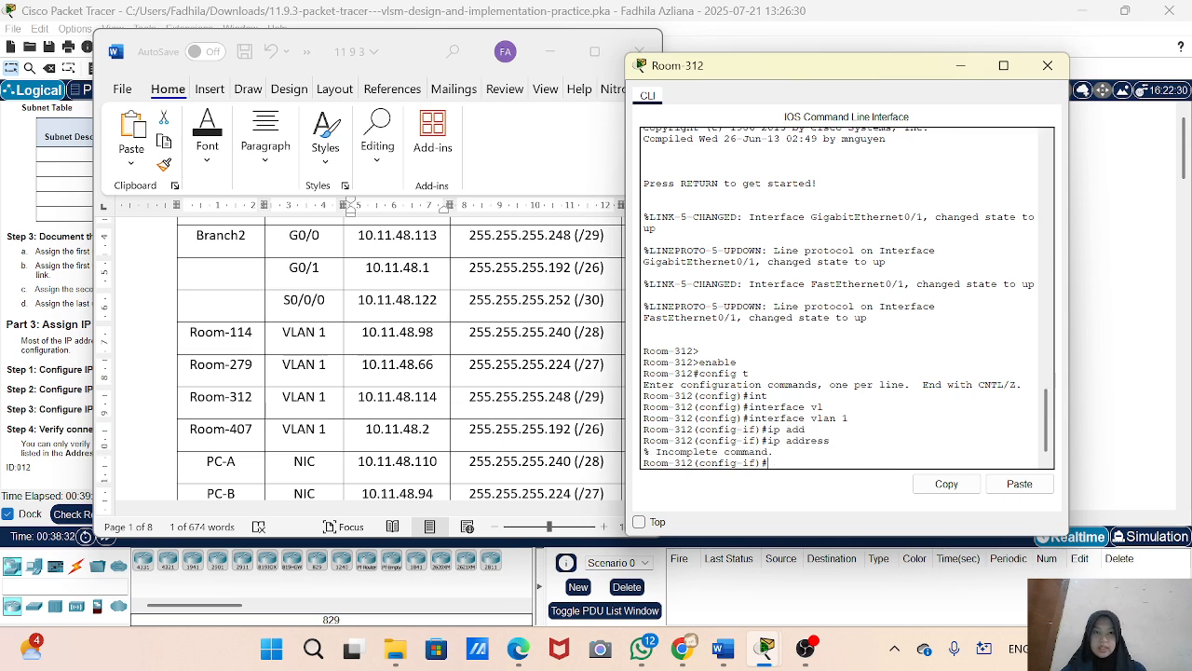
{"action": "key", "text": "Up"}
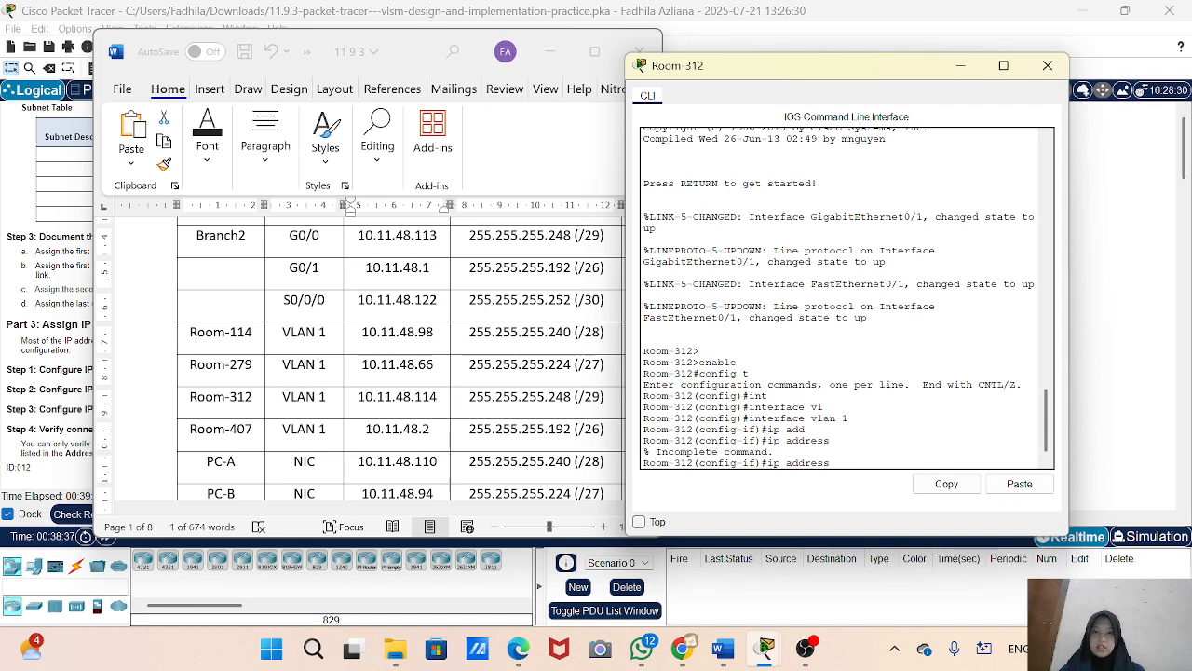
{"action": "type", "text": "10.11.48."}
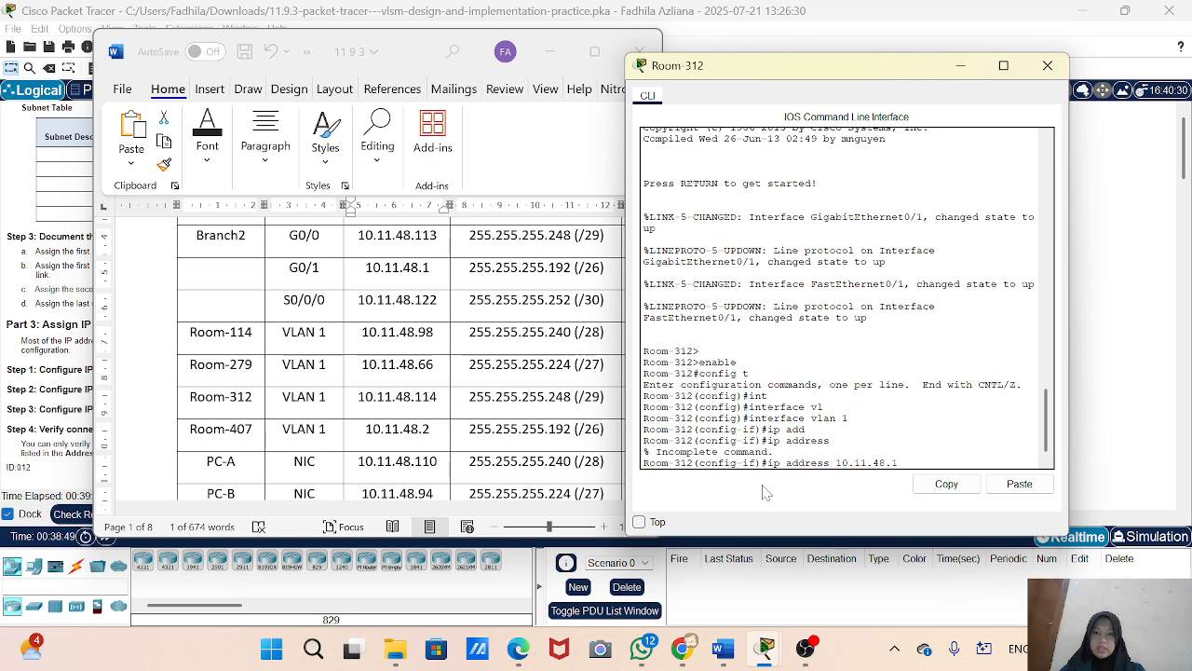
{"action": "type", "text": "114"}
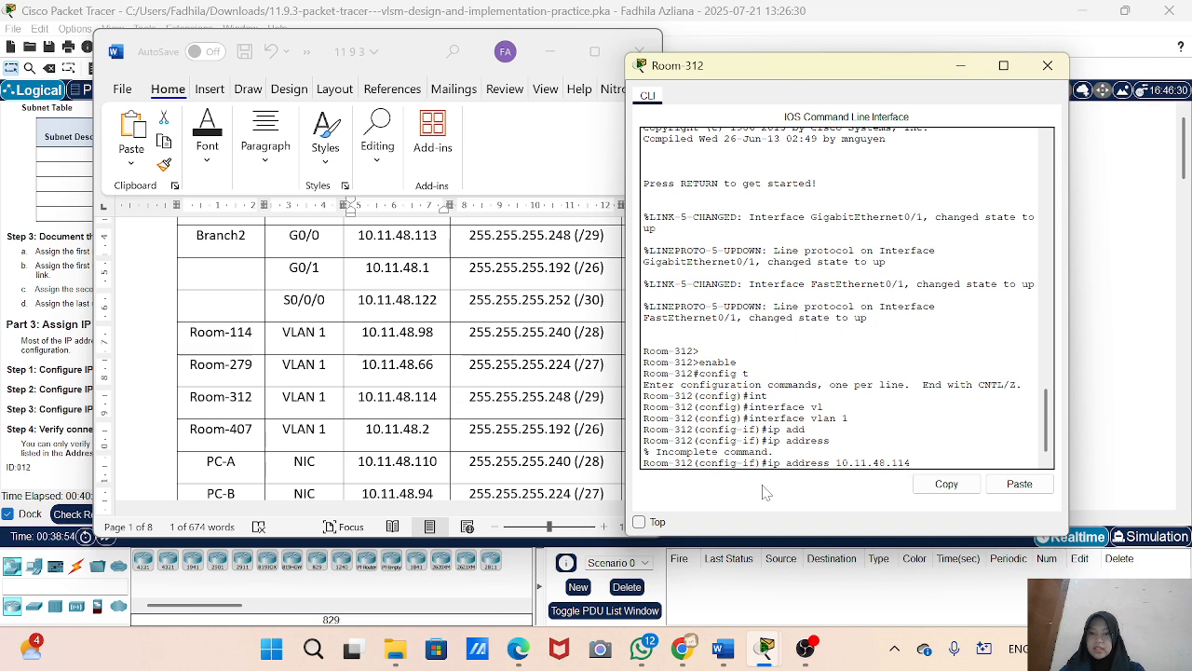
{"action": "type", "text": " 255.25"}
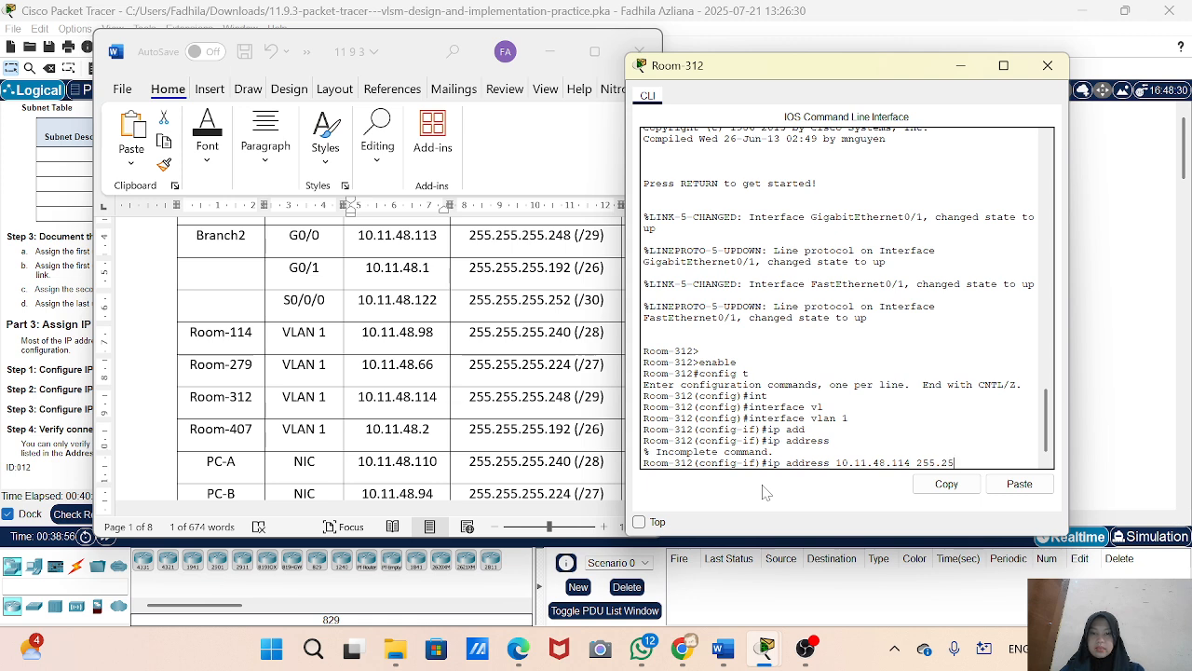
{"action": "type", "text": "5.2"}
{"action": "type", "text": "55.248"}
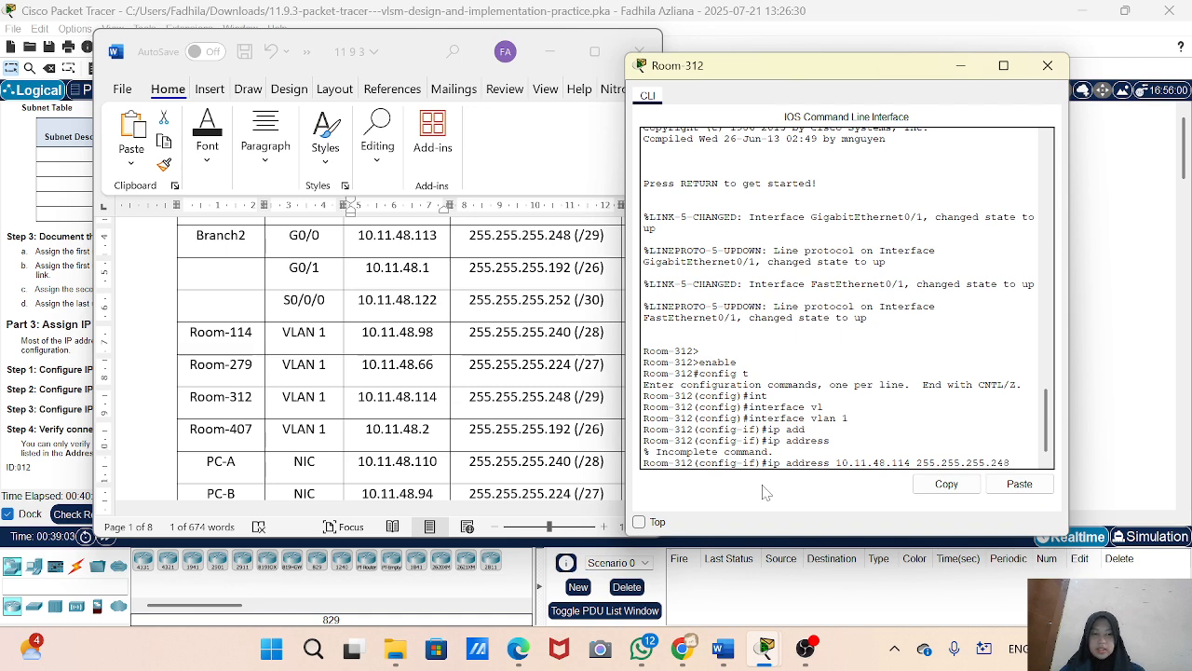
{"action": "key", "text": "Return"}
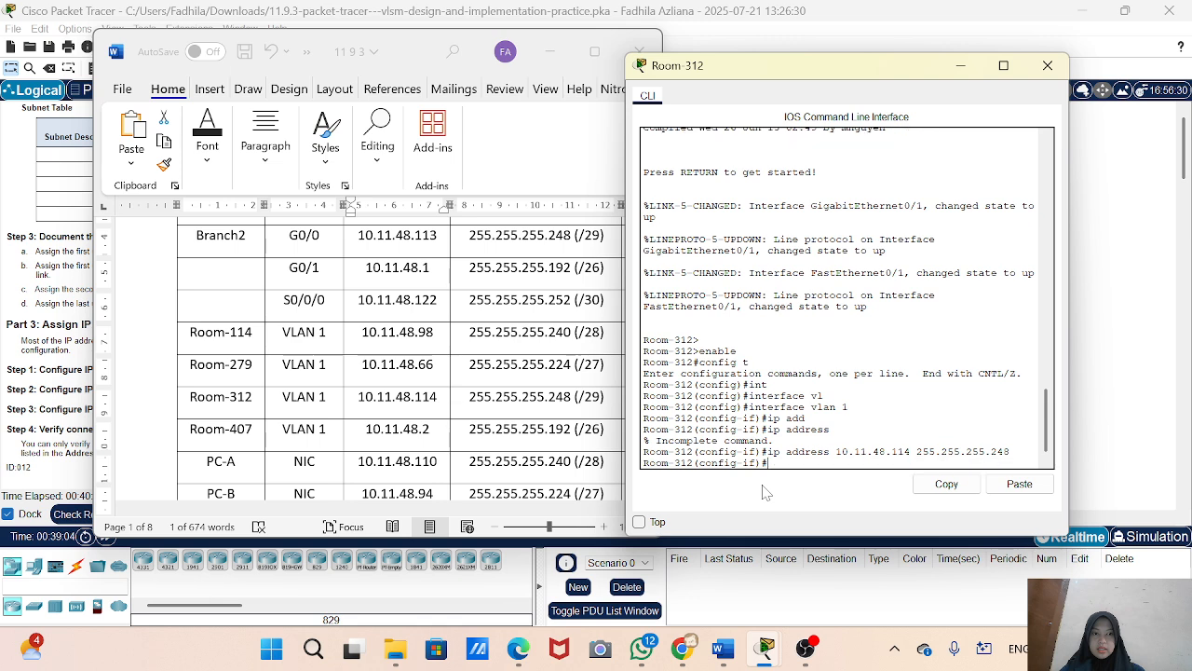
{"action": "key", "text": "Up"}
{"action": "key", "text": "Up"}
{"action": "key", "text": "Up"}
{"action": "key", "text": "BackSpace"}
{"action": "key", "text": "BackSpace"}
{"action": "key", "text": "BackSpace"}
{"action": "key", "text": "BackSpace"}
{"action": "key", "text": "BackSpace"}
{"action": "key", "text": "BackSpace"}
{"action": "key", "text": "BackSpace"}
{"action": "key", "text": "BackSpace"}
{"action": "key", "text": "BackSpace"}
{"action": "key", "text": "BackSpace"}
{"action": "key", "text": "BackSpace"}
{"action": "key", "text": "BackSpace"}
{"action": "key", "text": "BackSpace"}
{"action": "key", "text": "BackSpace"}
{"action": "key", "text": "BackSpace"}
{"action": "key", "text": "BackSpace"}
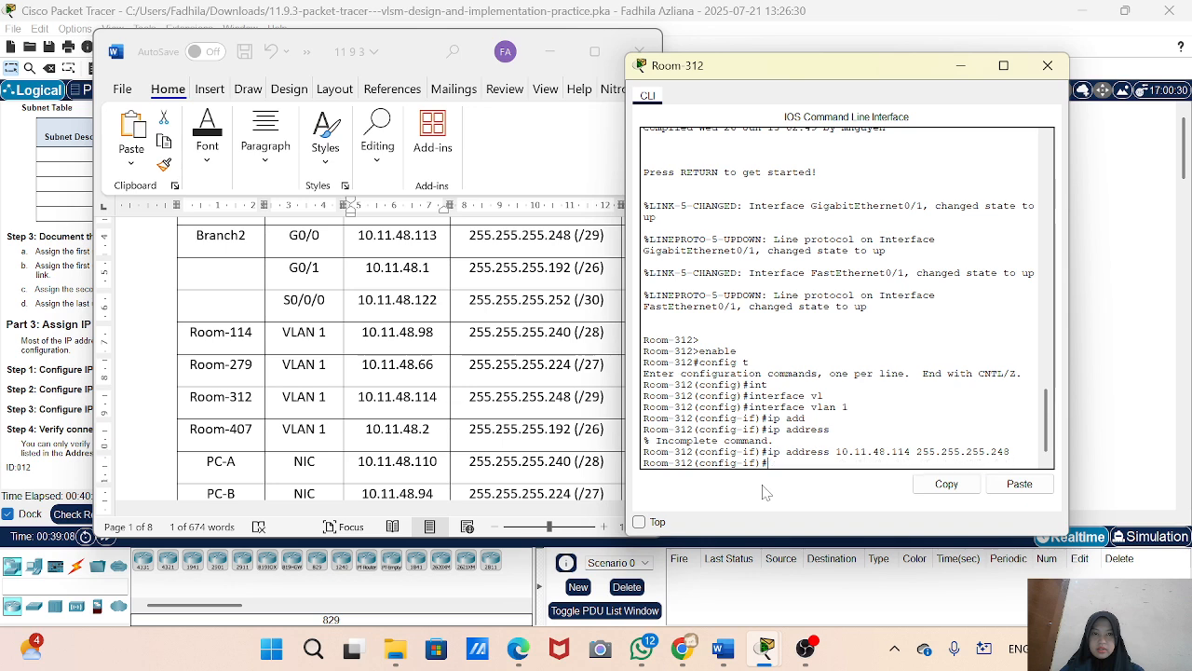
- Enable Room-312's VLAN 1 interface with no shutdown and exit to global configuration mode
{"action": "type", "text": "no sh"}
{"action": "key", "text": "Tab"}
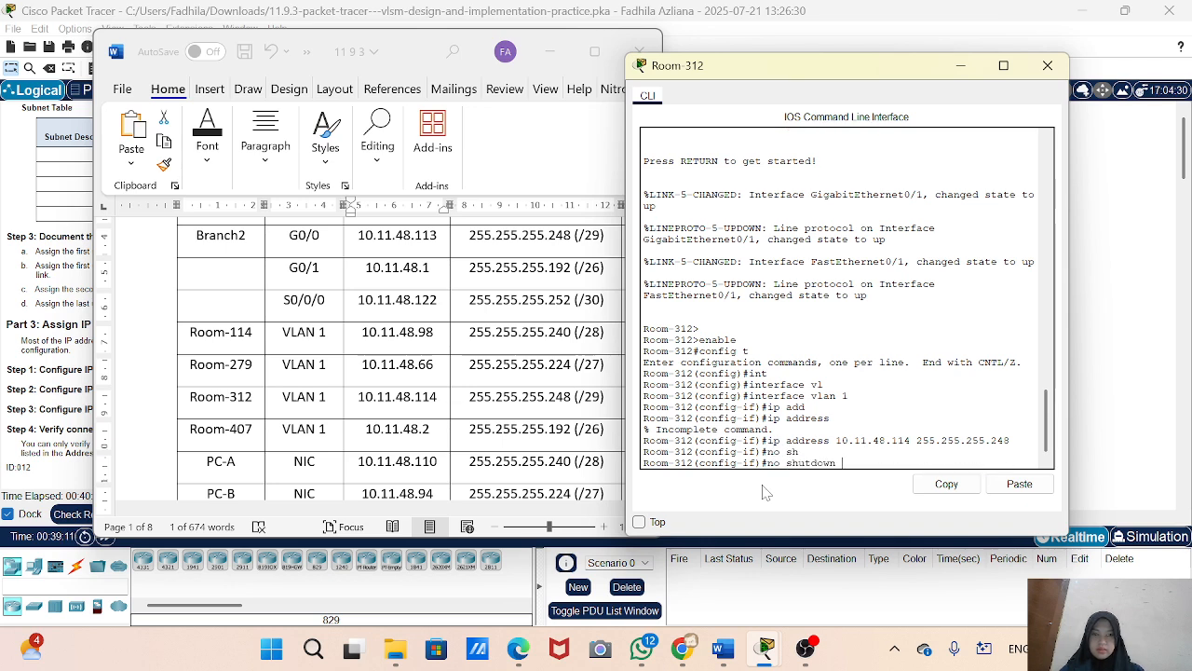
{"action": "key", "text": "Return"}
{"action": "key", "text": "Return"}
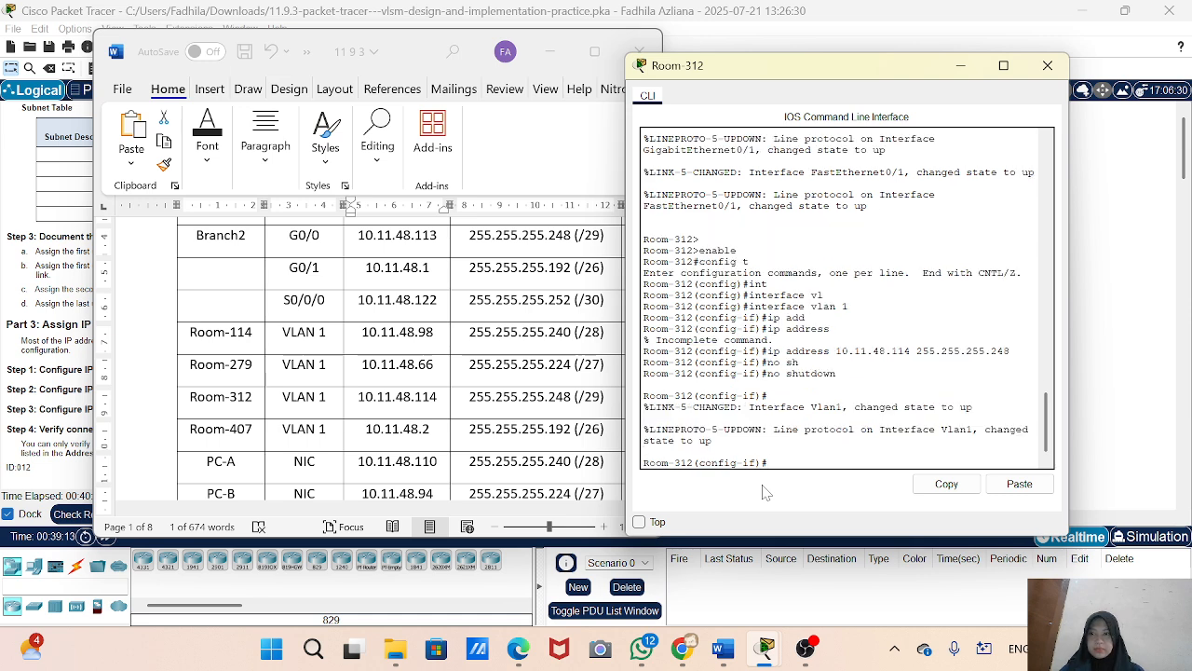
{"action": "type", "text": "exit"}
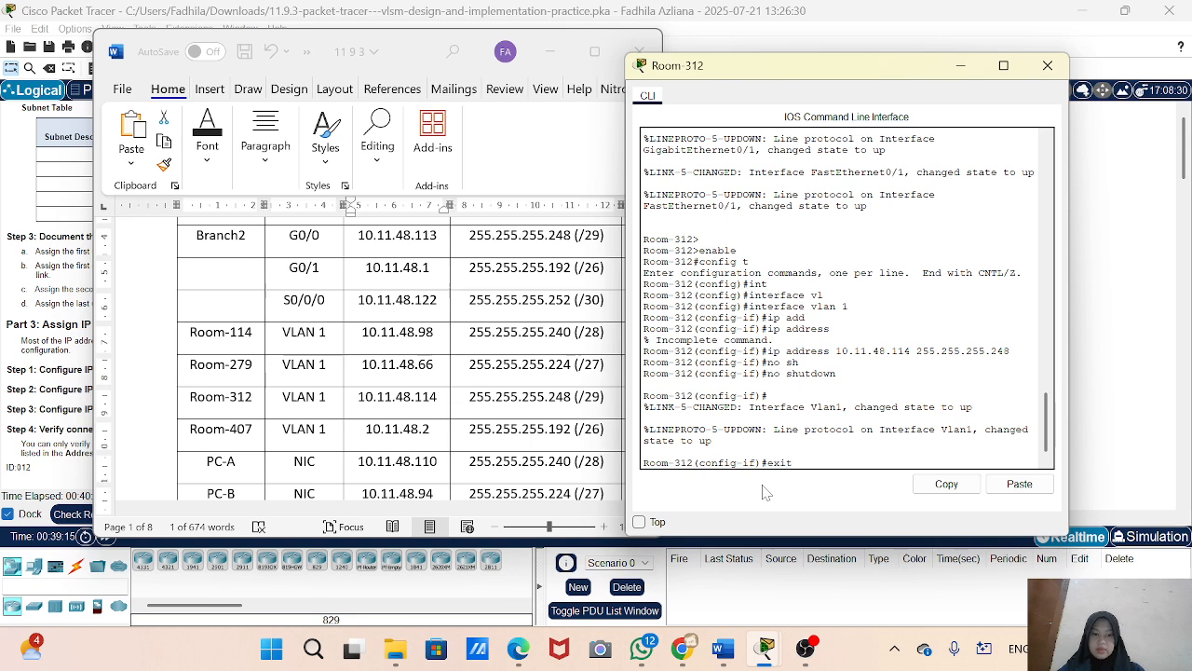
{"action": "key", "text": "Return"}
- Start the ip default-gateway command in Room-312's global configuration mode with the first octet 10
{"action": "type", "text": "ip de"}
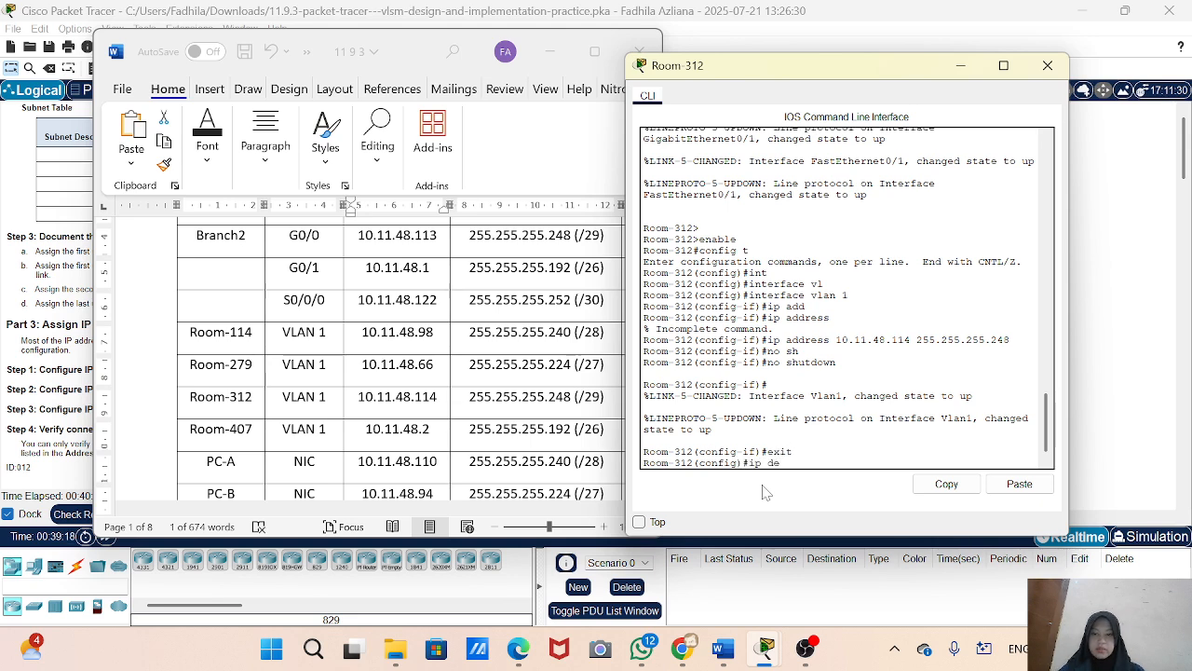
{"action": "key", "text": "Tab"}
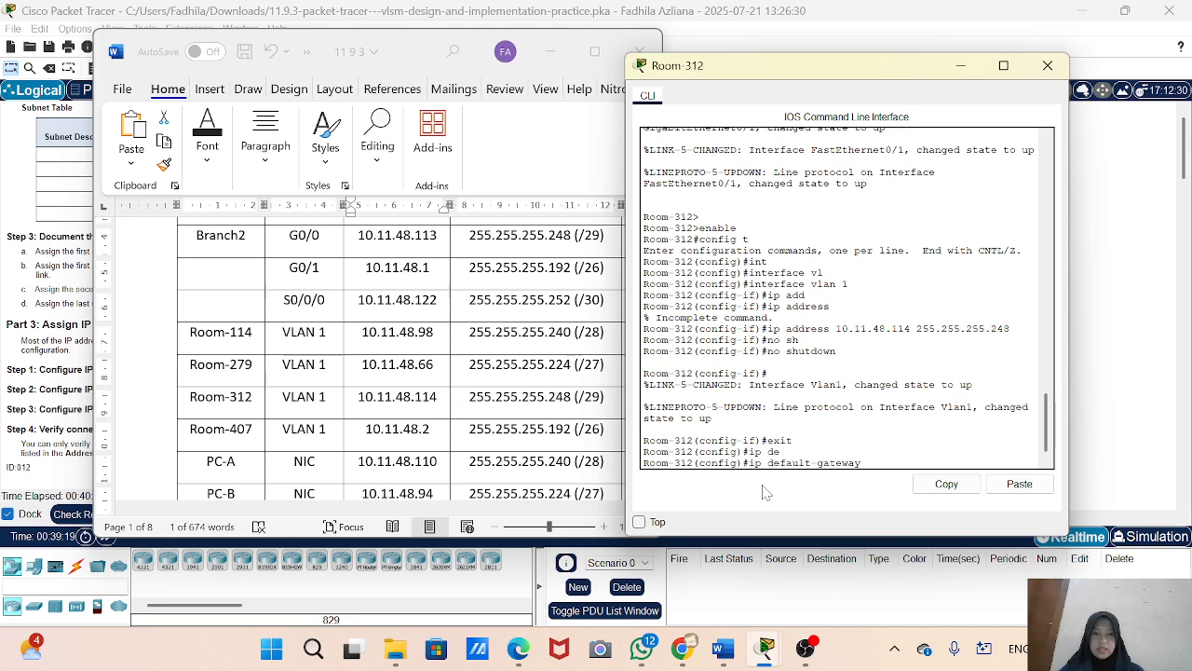
{"action": "type", "text": "10"}
- Look through the addressing and subnet tables in the Word document for the Room-312 subnet's first host address
{"action": "scroll", "coordinate": [449, 425], "scroll_direction": "left", "scroll_amount": 1}
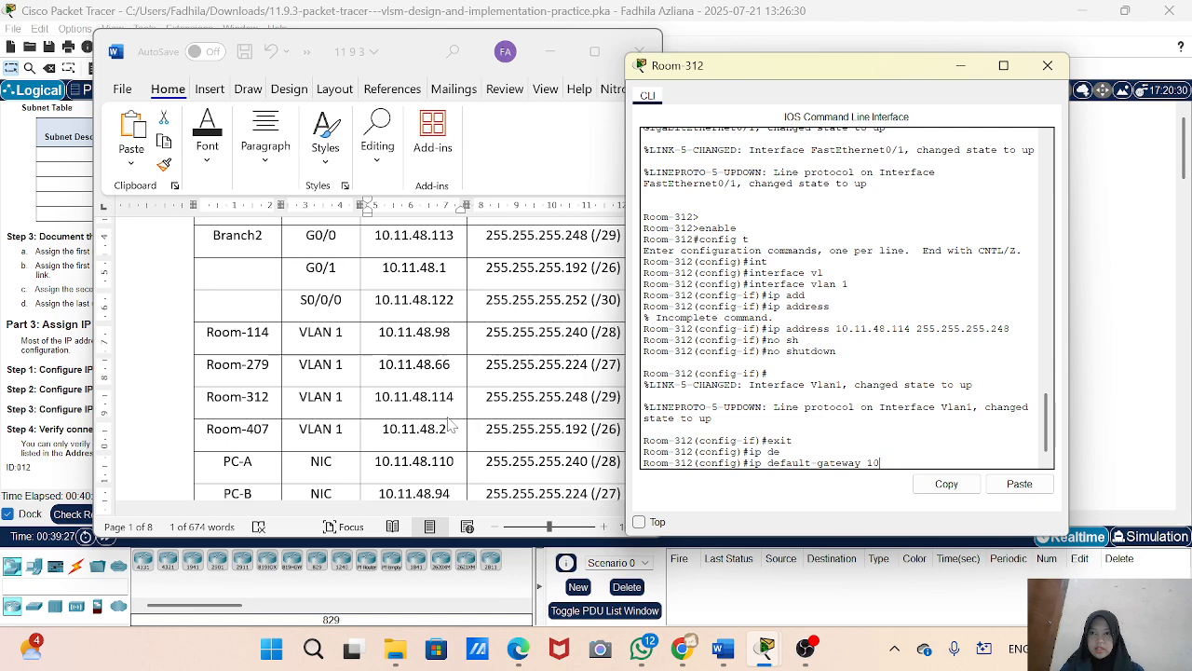
{"action": "scroll", "coordinate": [449, 425], "scroll_direction": "up", "scroll_amount": 3}
{"action": "scroll", "coordinate": [449, 424], "scroll_direction": "down", "scroll_amount": 1}
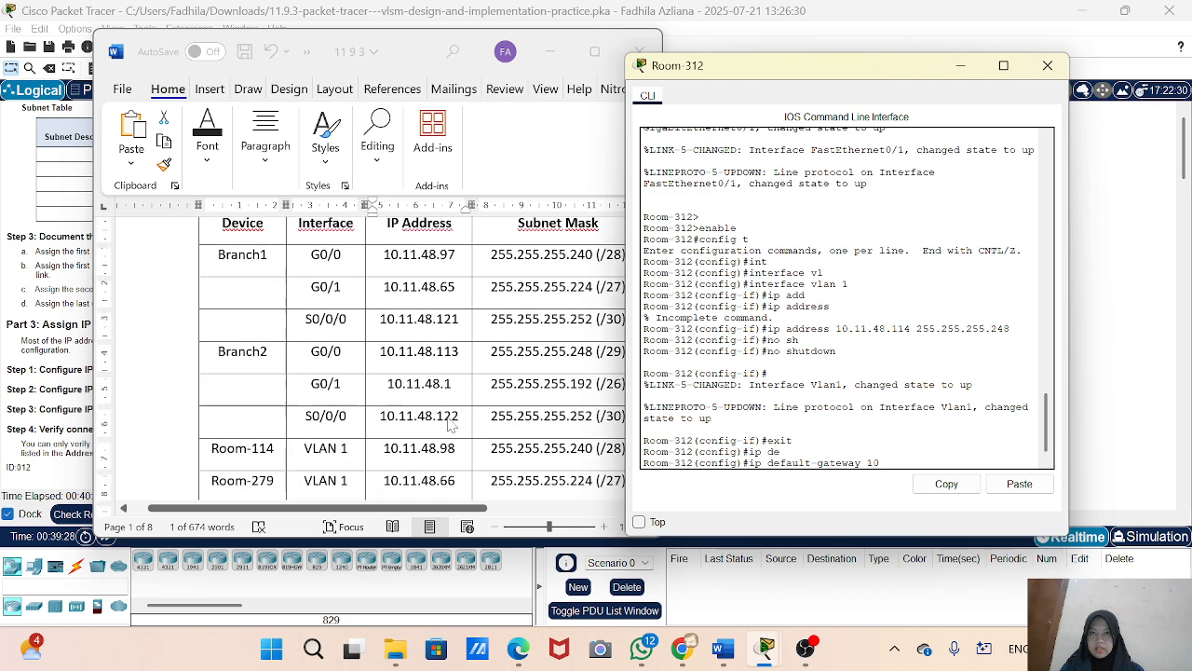
{"action": "scroll", "coordinate": [449, 425], "scroll_direction": "up", "scroll_amount": 1}
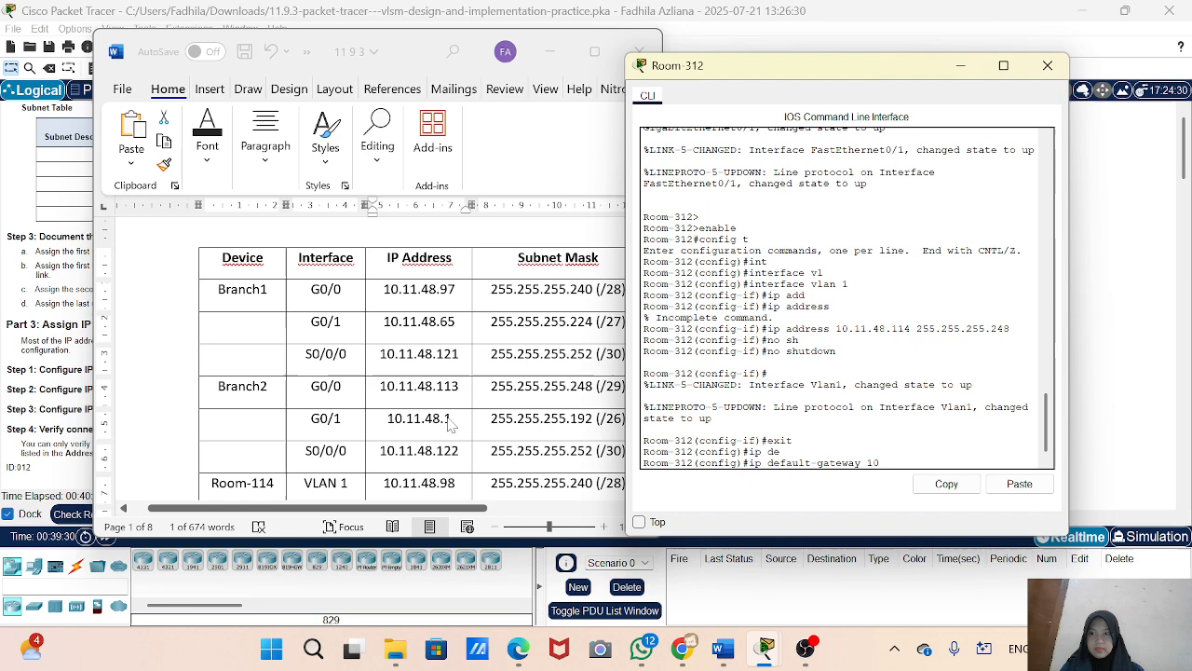
{"action": "scroll", "coordinate": [448, 425], "scroll_direction": "down", "scroll_amount": 1}
{"action": "scroll", "coordinate": [449, 424], "scroll_direction": "down", "scroll_amount": 2}
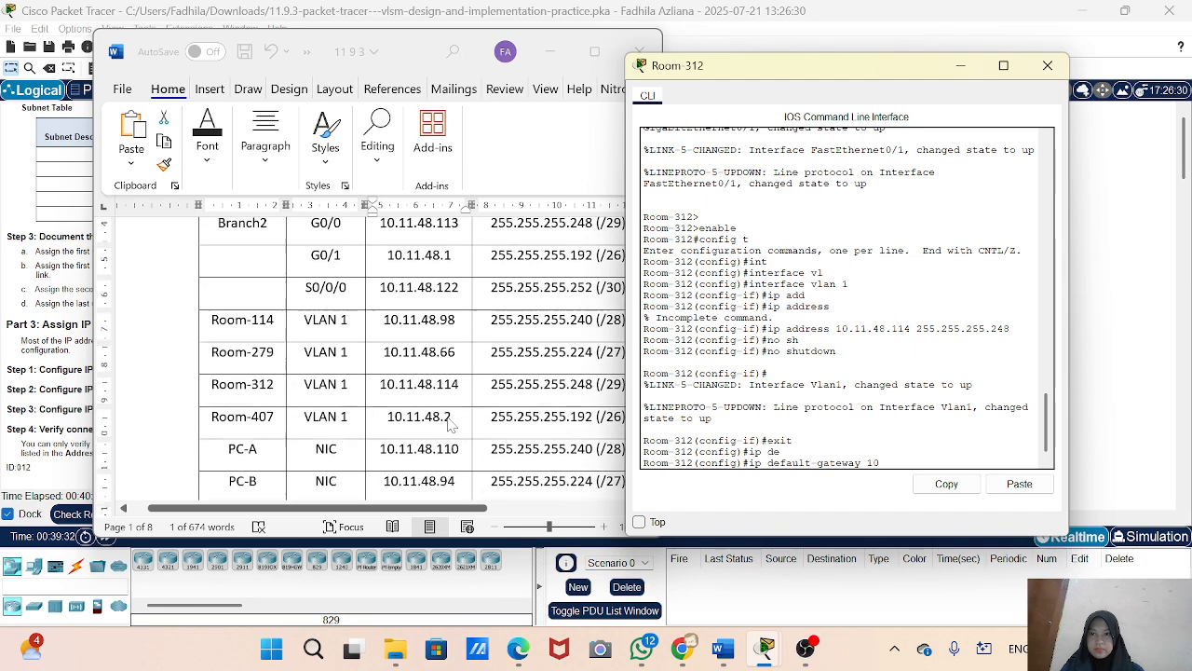
{"action": "scroll", "coordinate": [449, 424], "scroll_direction": "down", "scroll_amount": 6}
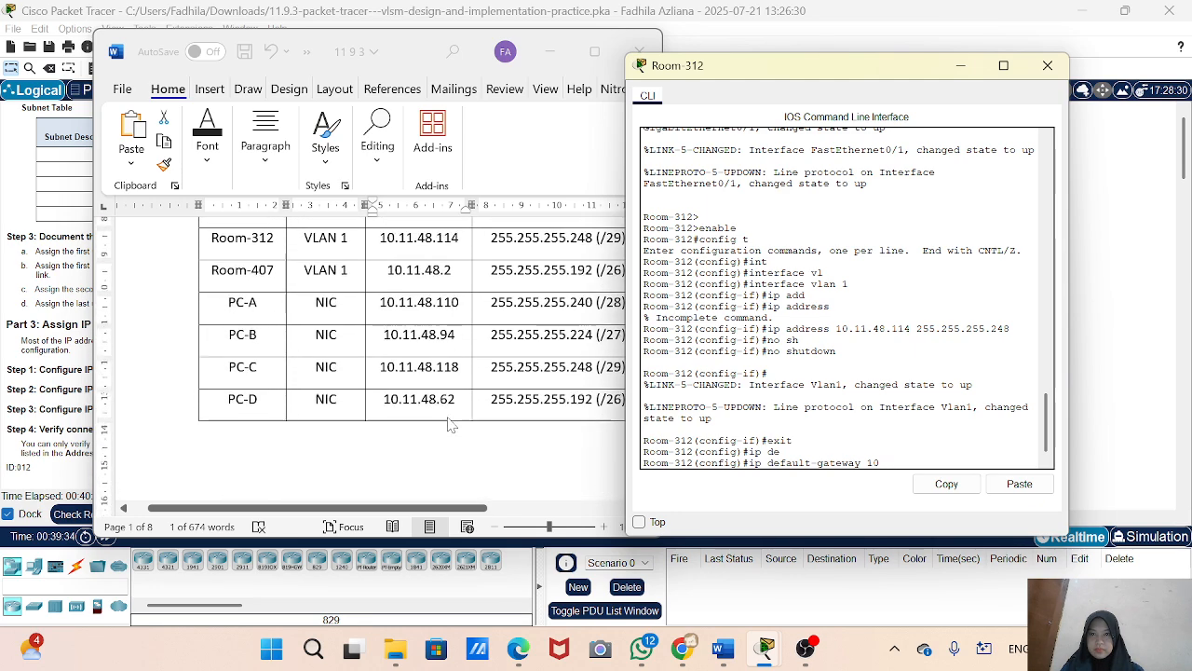
{"action": "scroll", "coordinate": [450, 424], "scroll_direction": "down", "scroll_amount": 2}
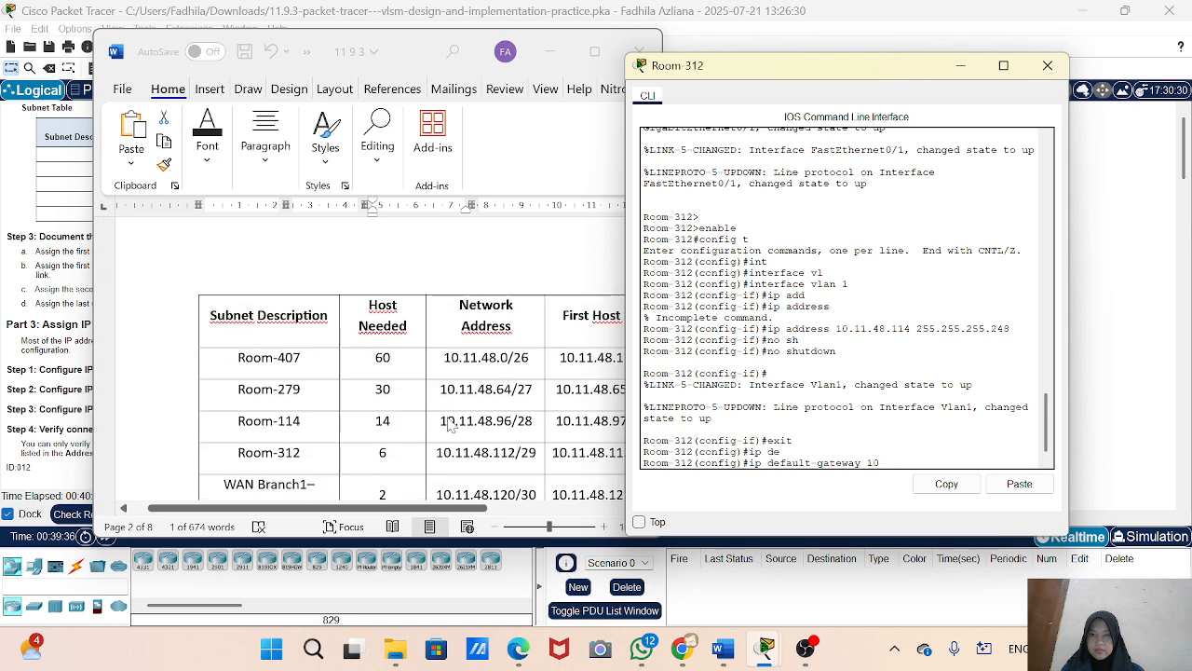
{"action": "scroll", "coordinate": [449, 424], "scroll_direction": "down", "scroll_amount": 1}
{"action": "scroll", "coordinate": [449, 425], "scroll_direction": "right", "scroll_amount": 2}
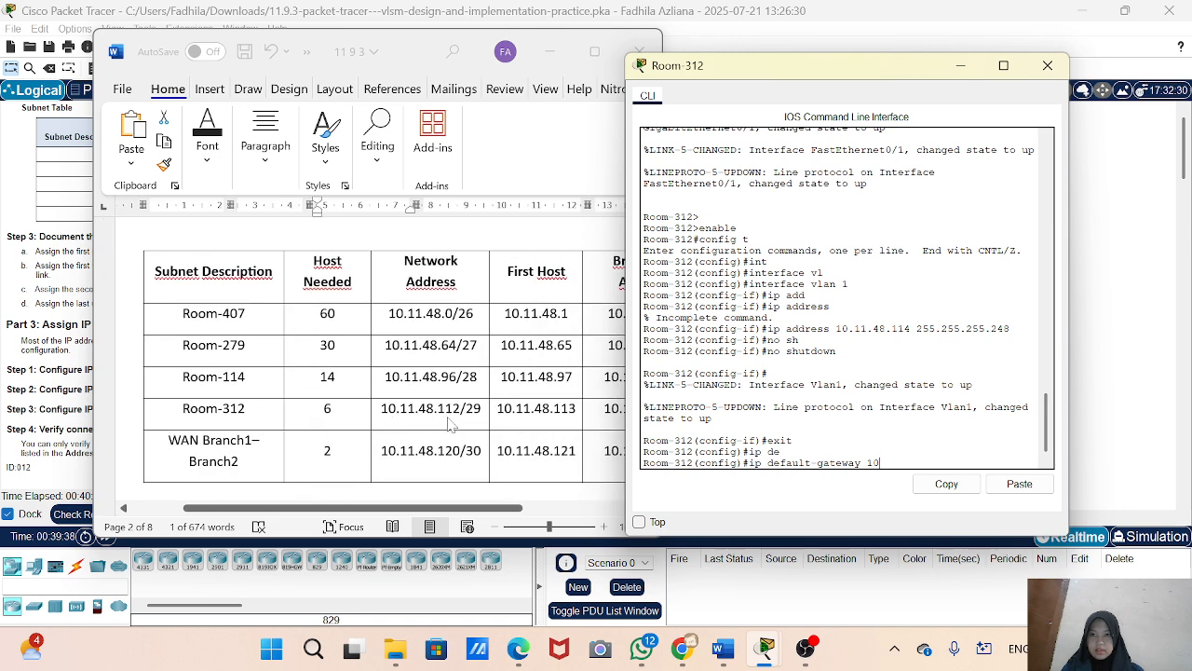
{"action": "scroll", "coordinate": [449, 425], "scroll_direction": "right", "scroll_amount": 2}
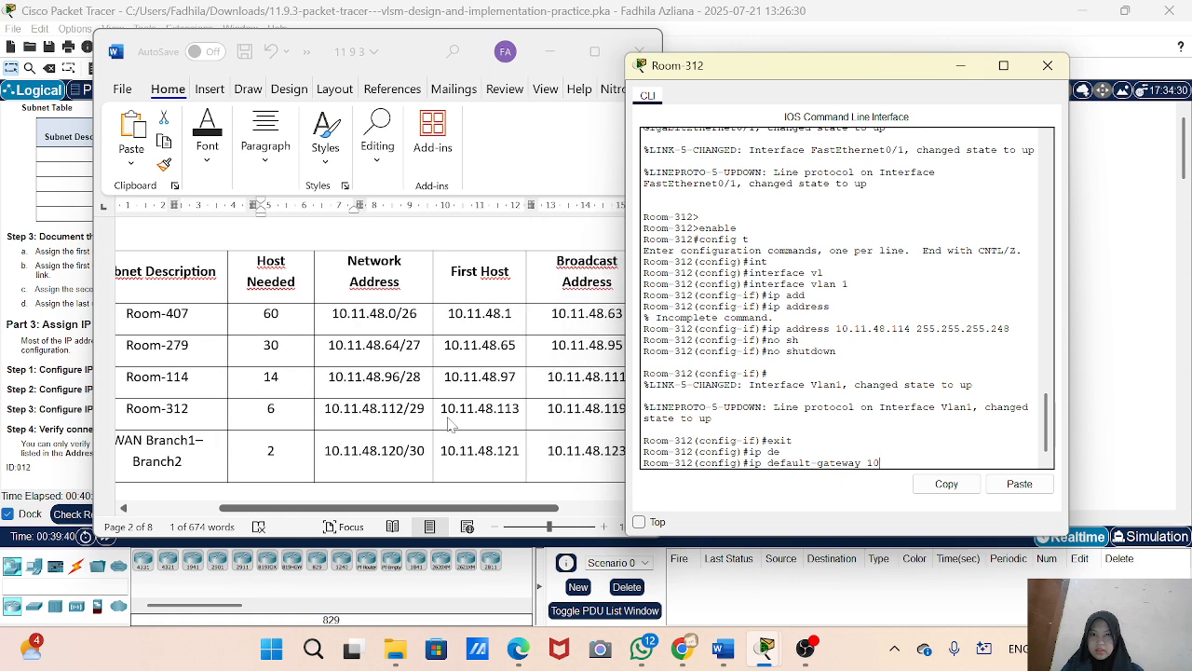
{"action": "scroll", "coordinate": [450, 425], "scroll_direction": "right", "scroll_amount": 1}
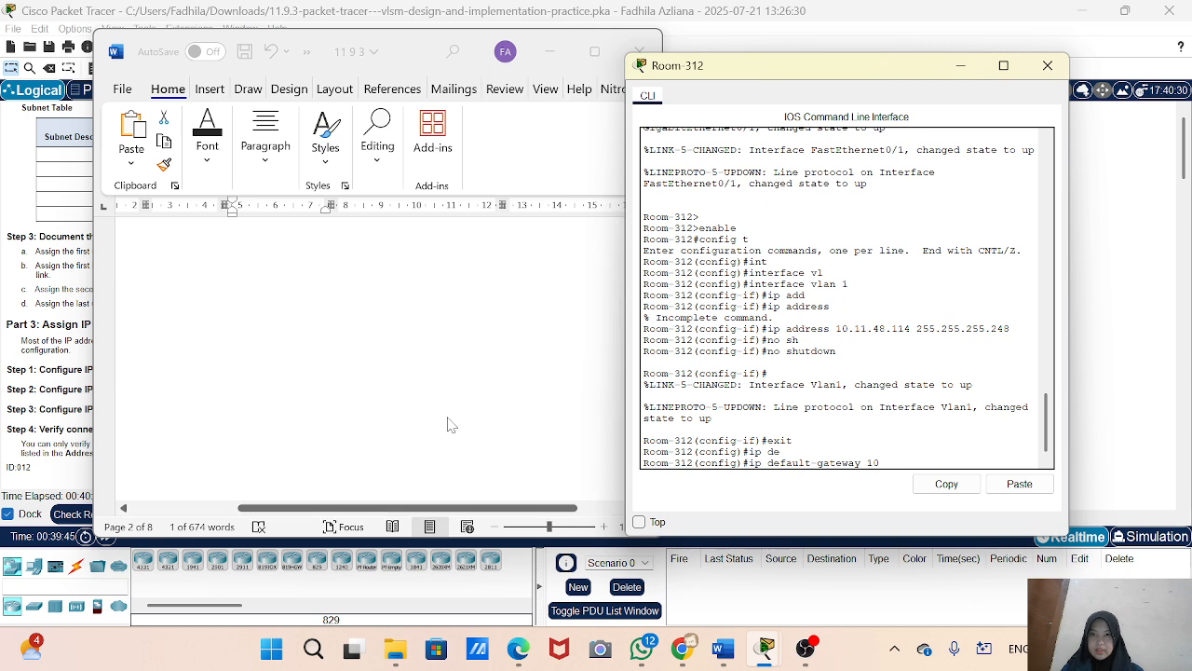
{"action": "scroll", "coordinate": [450, 425], "scroll_direction": "up", "scroll_amount": 3}
{"action": "scroll", "coordinate": [450, 425], "scroll_direction": "down", "scroll_amount": 2}
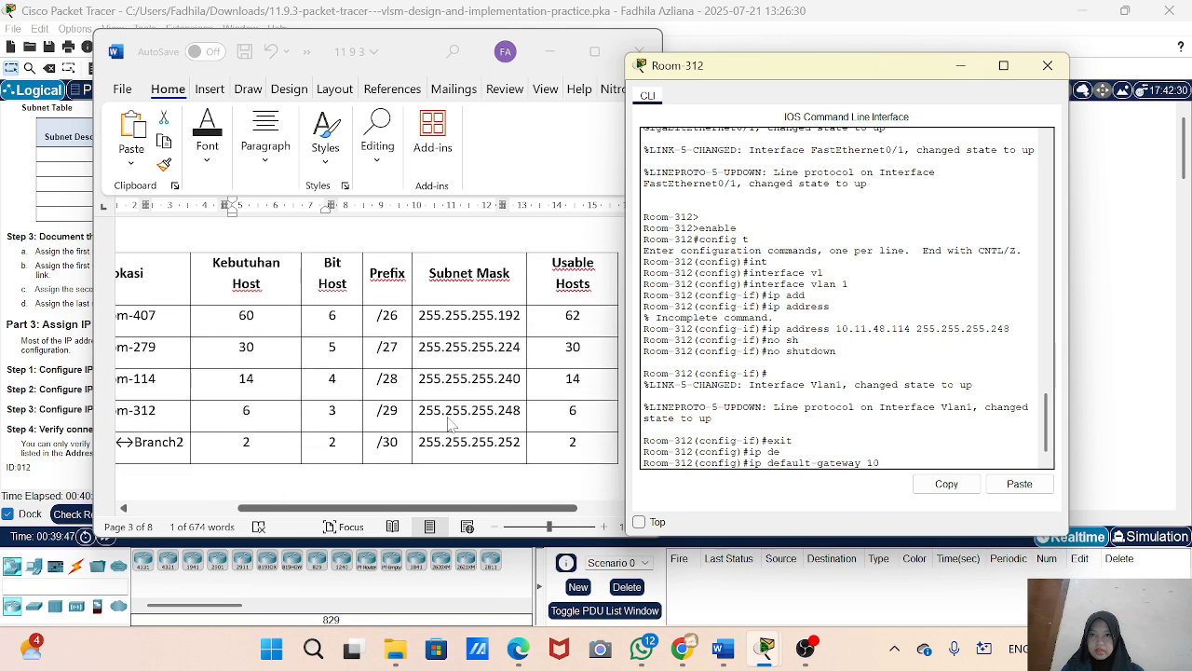
{"action": "scroll", "coordinate": [450, 425], "scroll_direction": "left", "scroll_amount": 3}
{"action": "scroll", "coordinate": [450, 424], "scroll_direction": "down", "scroll_amount": 1}
{"action": "scroll", "coordinate": [449, 424], "scroll_direction": "up", "scroll_amount": 5}
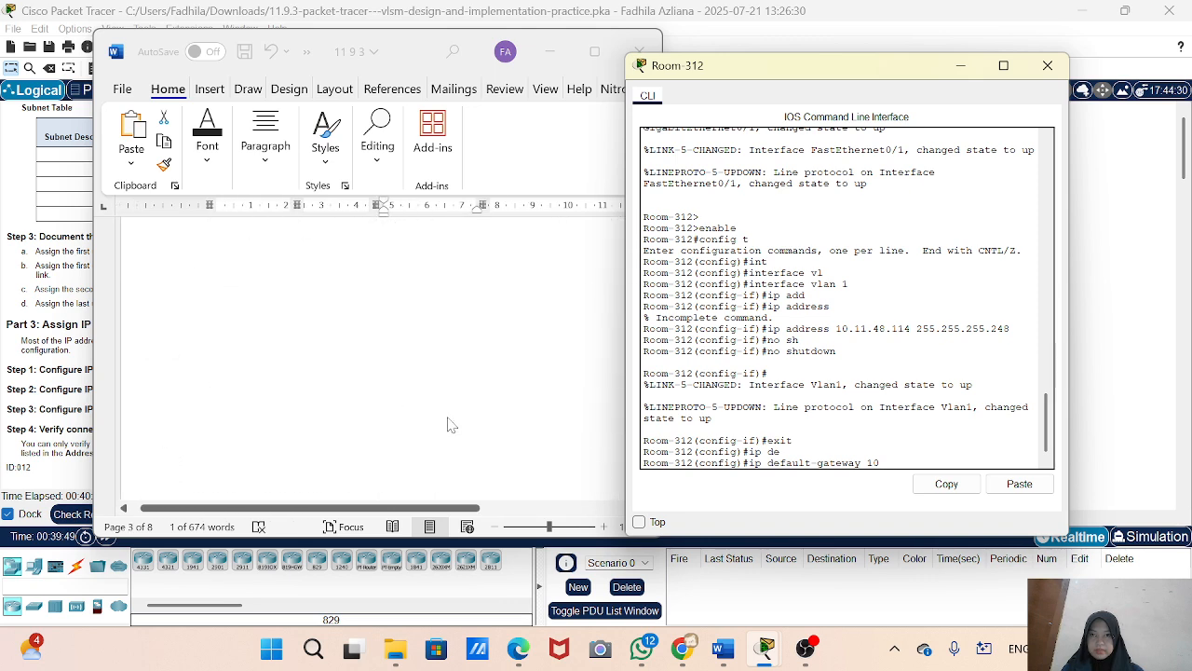
{"action": "scroll", "coordinate": [545, 443], "scroll_direction": "down", "scroll_amount": 2}
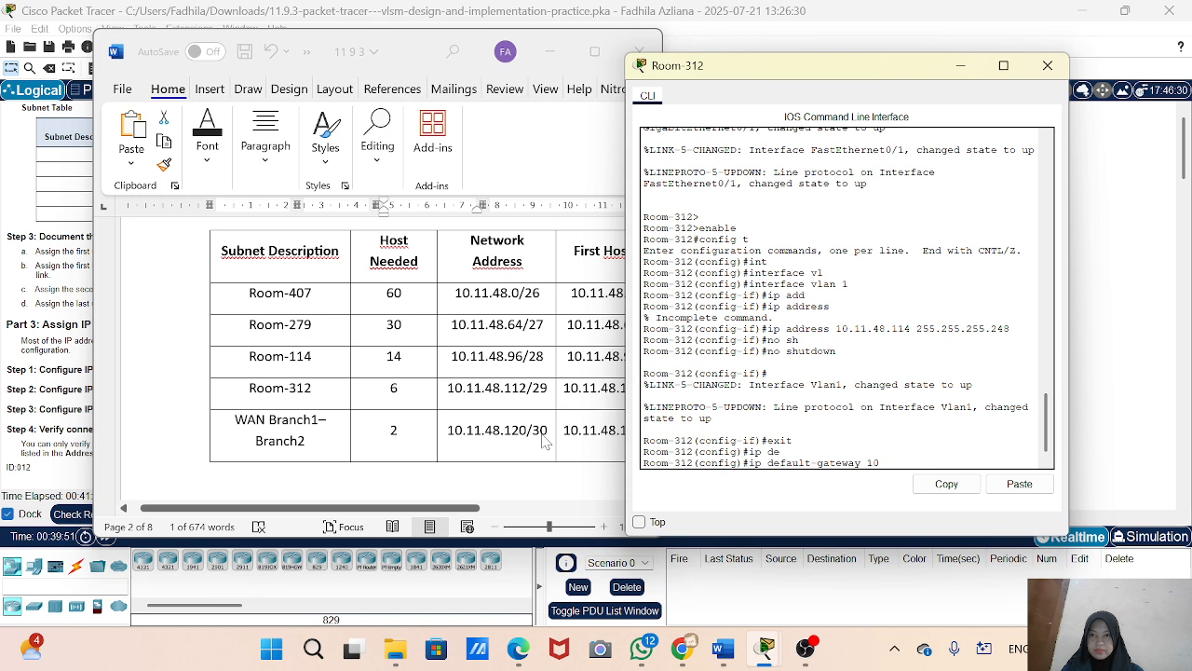
{"action": "scroll", "coordinate": [545, 444], "scroll_direction": "right", "scroll_amount": 3}
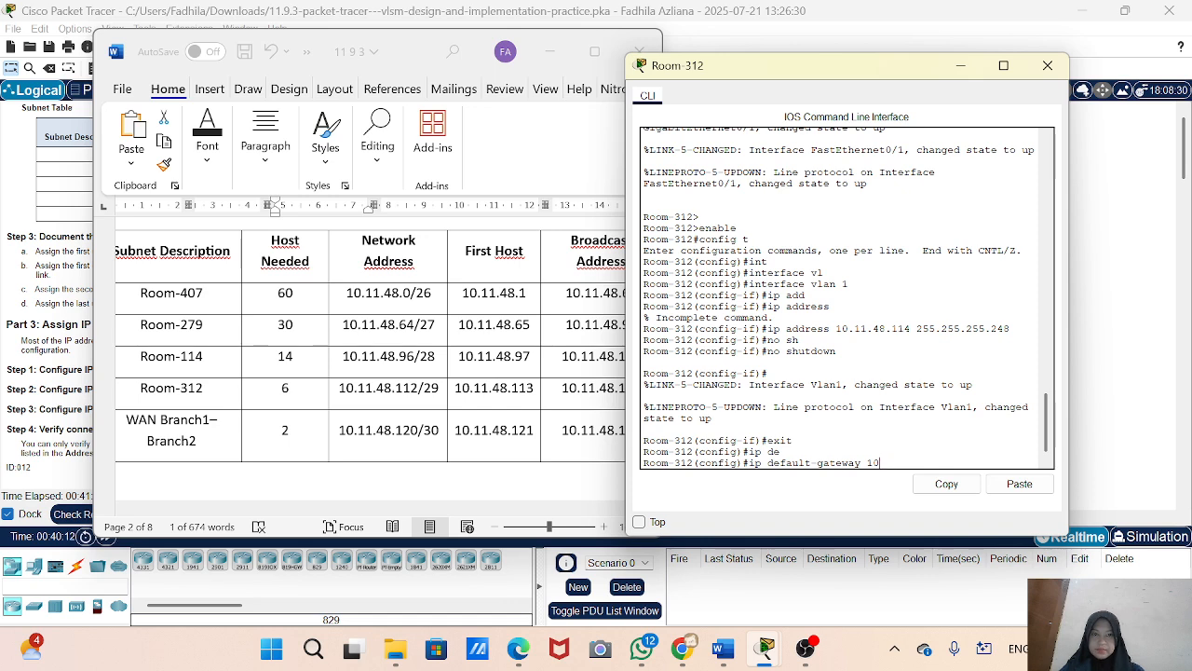
- Complete the command to set Room-312's default gateway to 10.11.48.113
{"action": "type", "text": "qq"}
{"action": "key", "text": "BackSpace"}
{"action": "key", "text": "BackSpace"}
{"action": "type", "text": "48"}
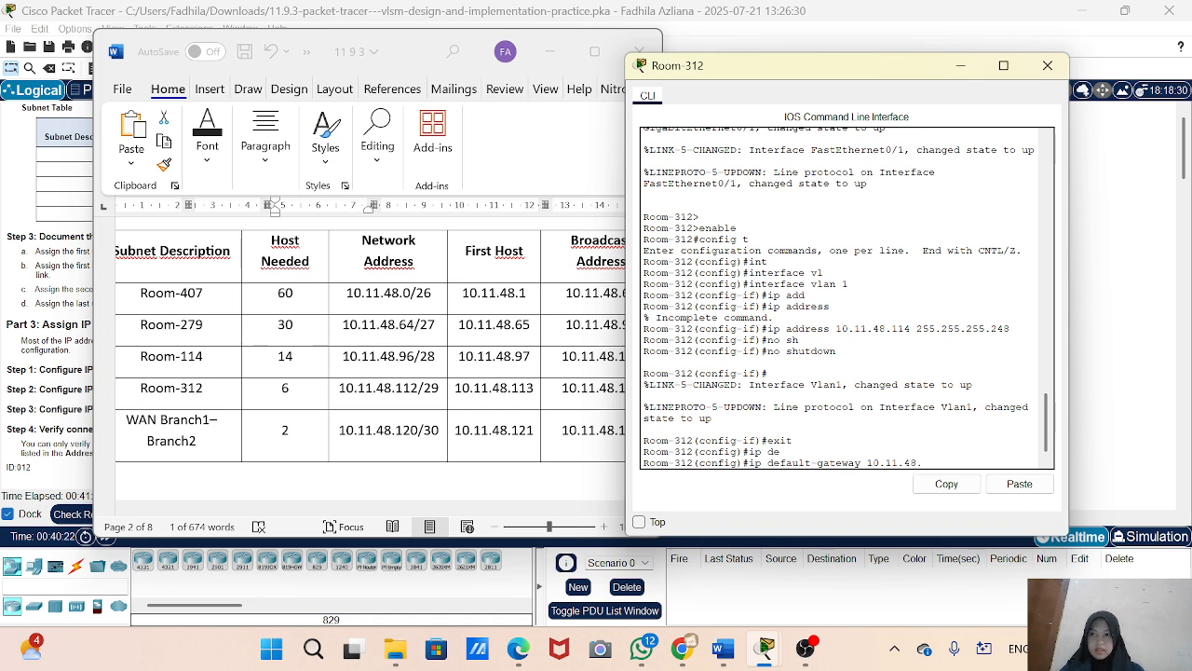
{"action": "type", "text": ".113"}
{"action": "key", "text": "Return"}
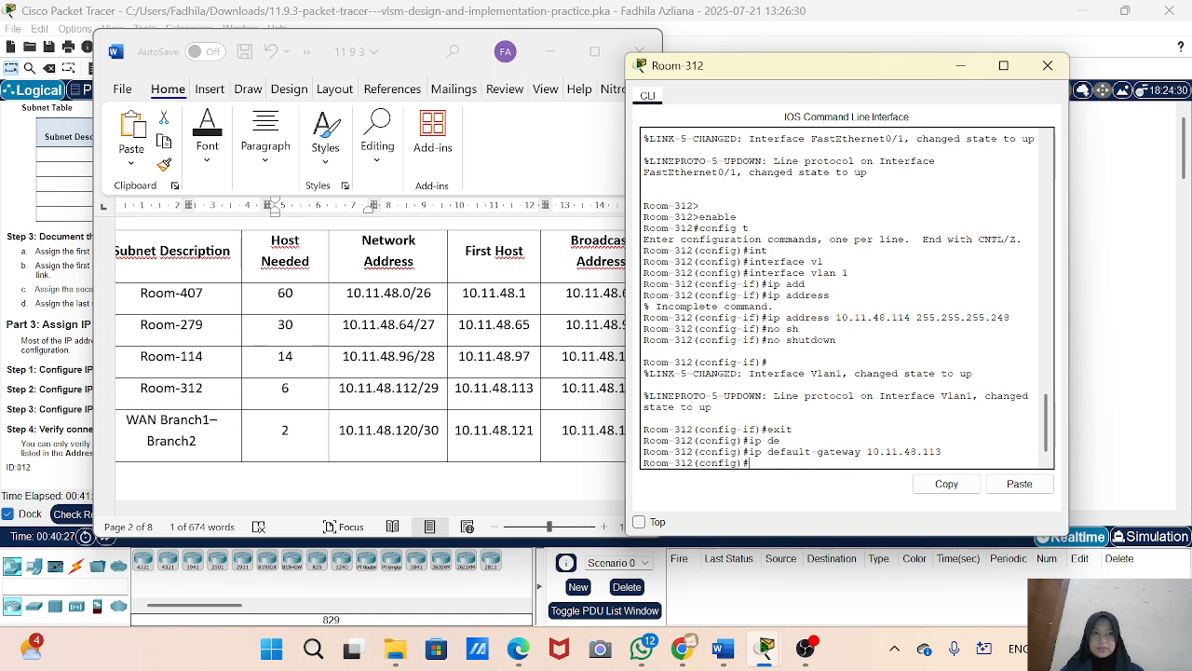
- Minimize the Room-312 and Word windows and highlight the Step 3 instruction about configuring PC-D
{"action": "left_click", "coordinate": [960, 65]}
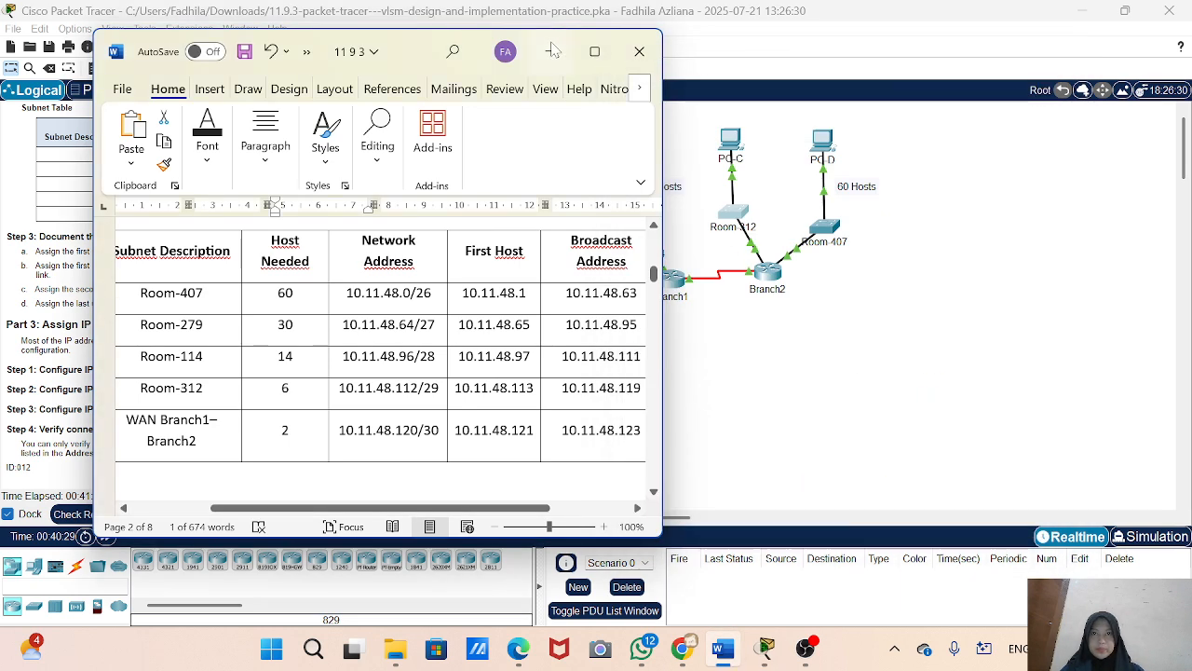
{"action": "left_click", "coordinate": [551, 51]}
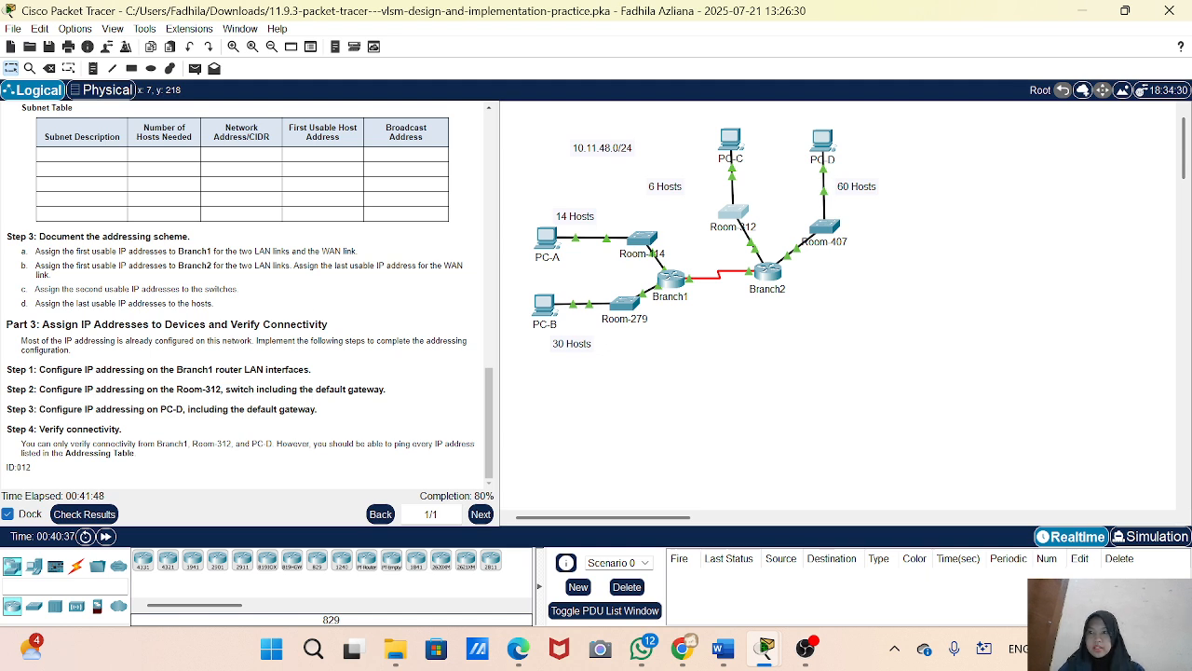
{"action": "left_click_drag", "start_coordinate": [39, 409], "coordinate": [315, 412]}
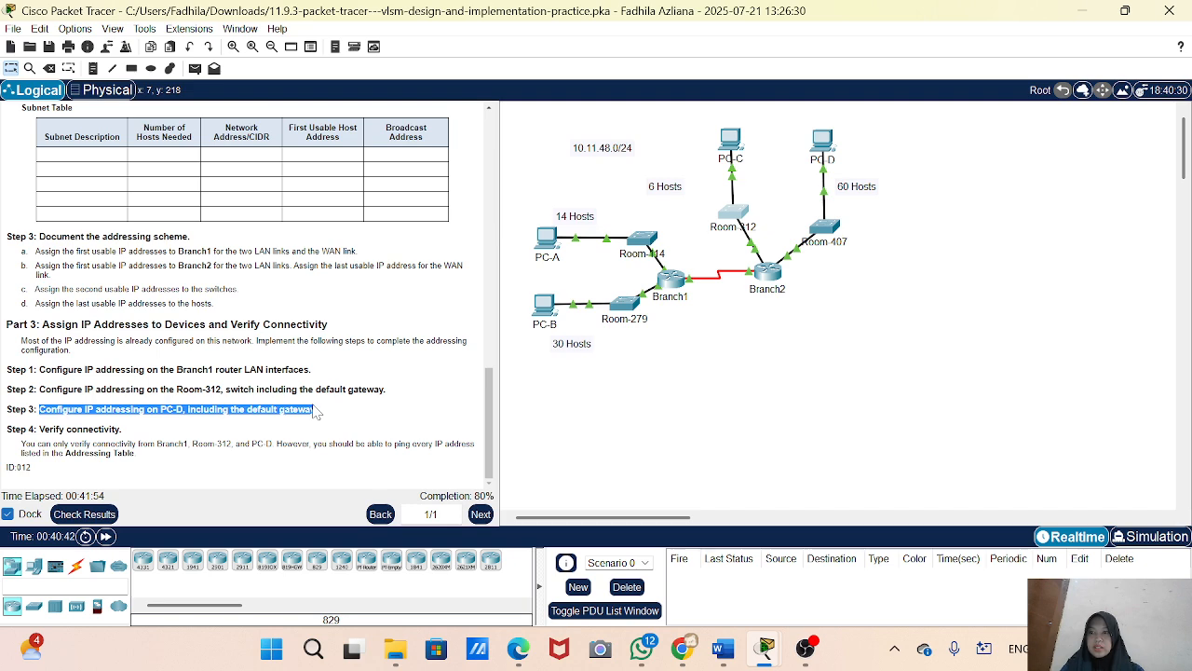
- Open PC-D's IP Configuration and shrink its window so the workspace beside it is visible
{"action": "left_click", "coordinate": [824, 142]}
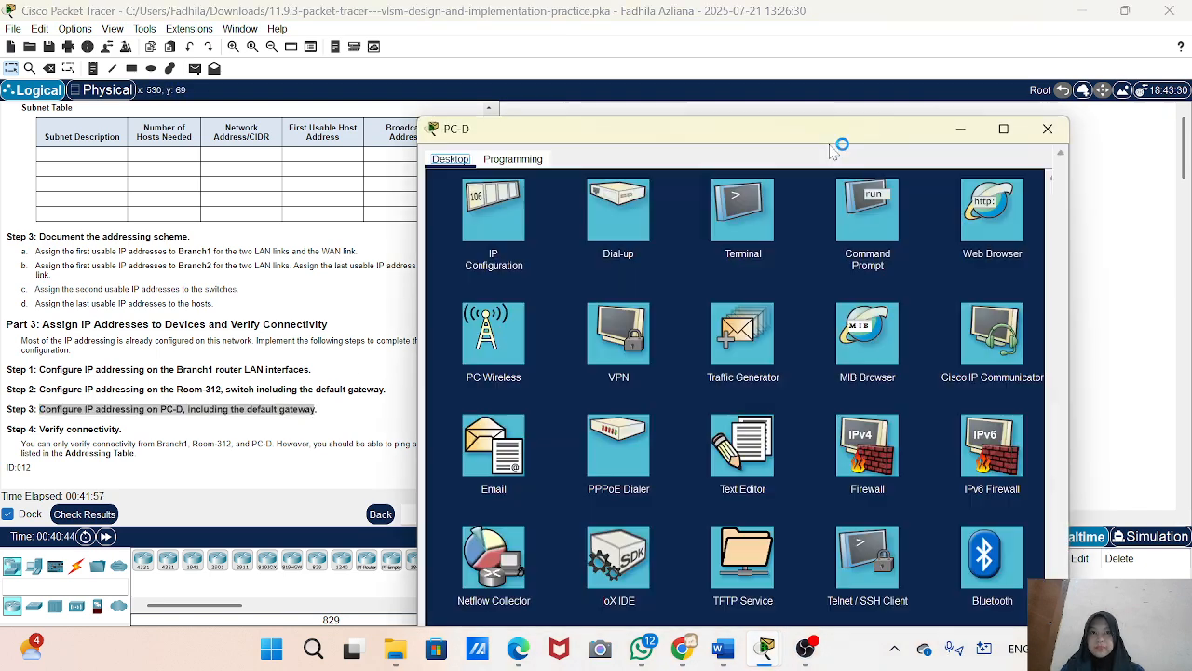
{"action": "left_click", "coordinate": [478, 99]}
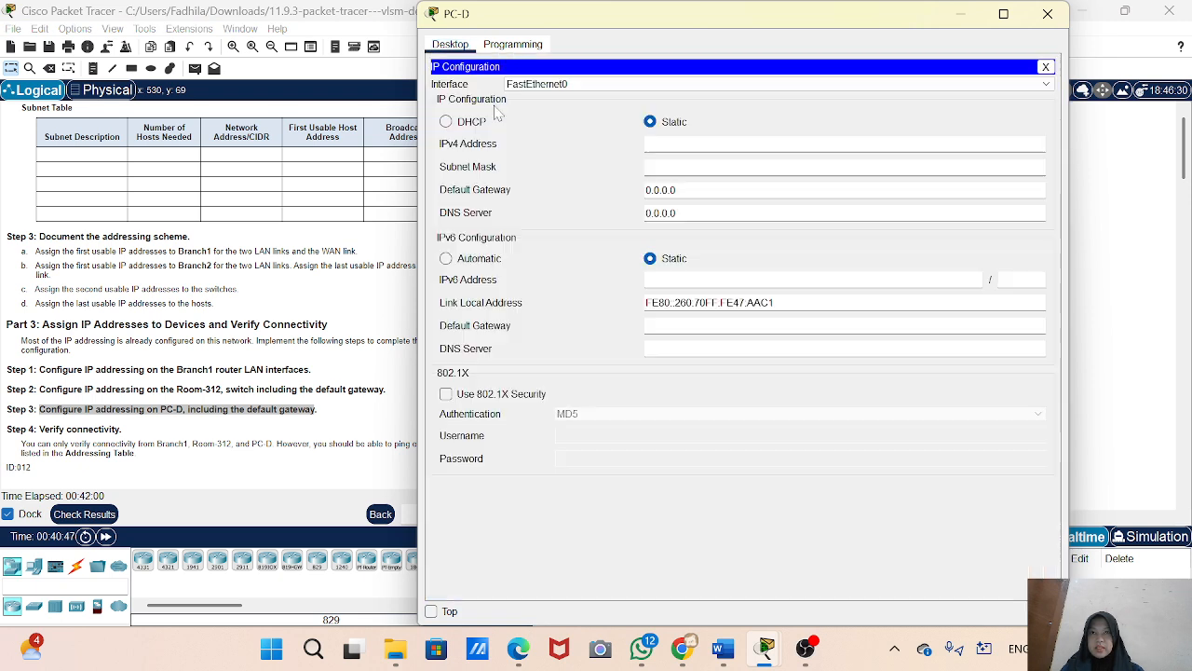
{"action": "left_click_drag", "start_coordinate": [418, 3], "coordinate": [565, 107]}
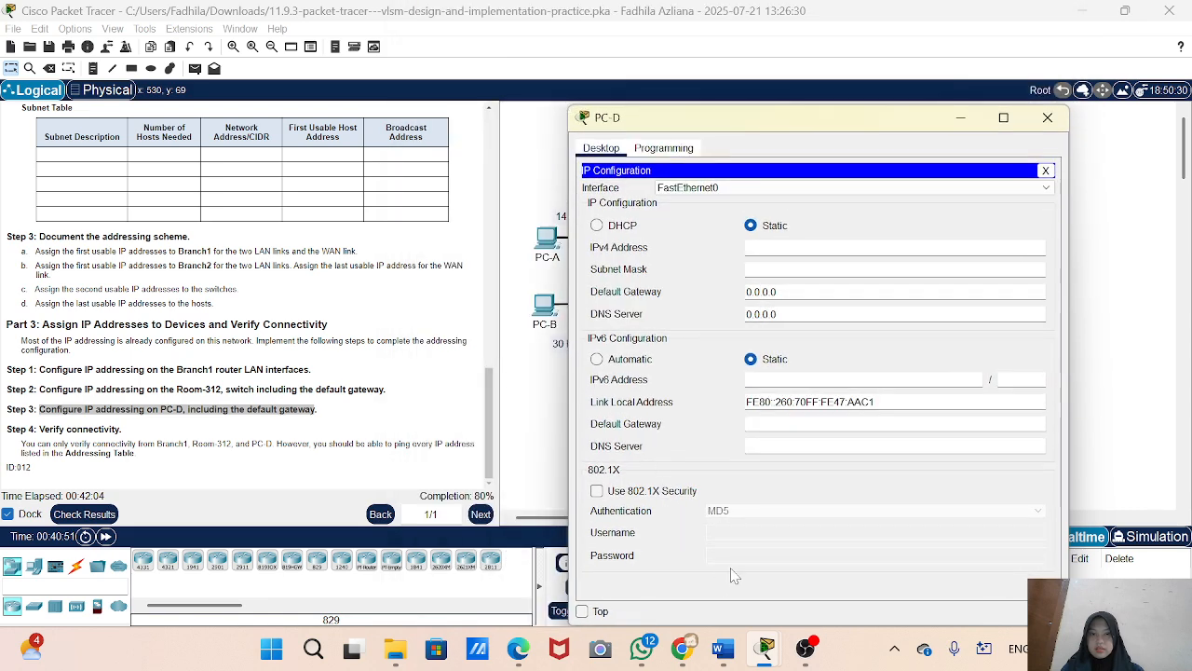
- Switch to the Word document and find the PC-D row in the addressing table
{"action": "left_click", "coordinate": [723, 649]}
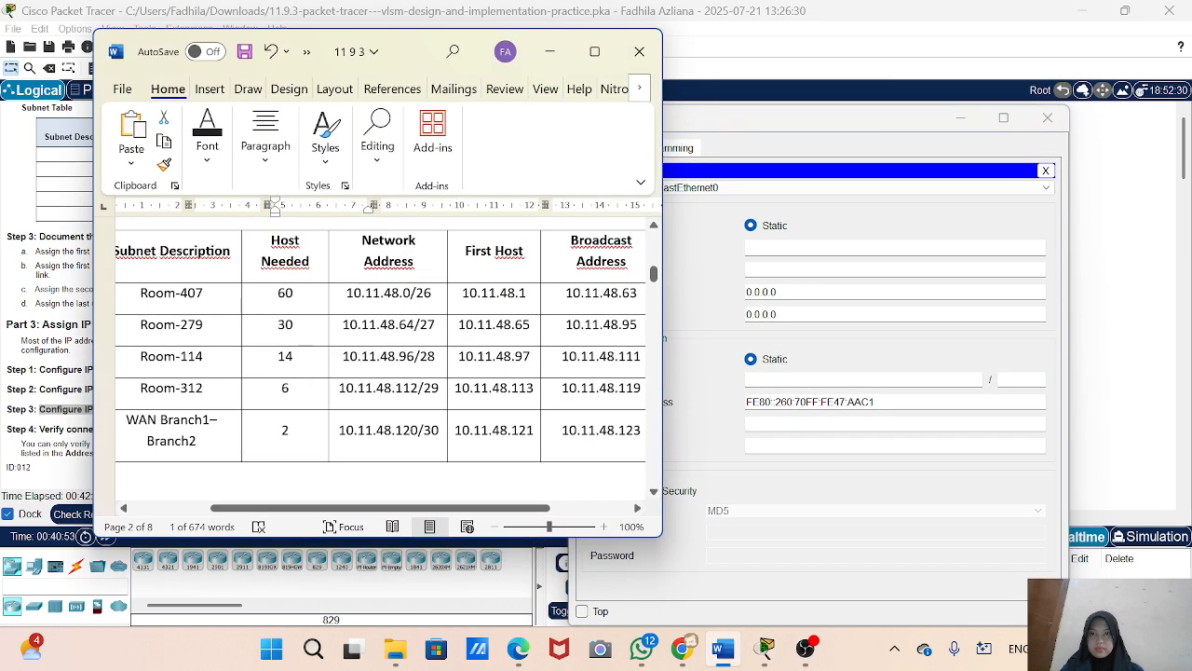
{"action": "scroll", "coordinate": [380, 363], "scroll_direction": "up", "scroll_amount": 10}
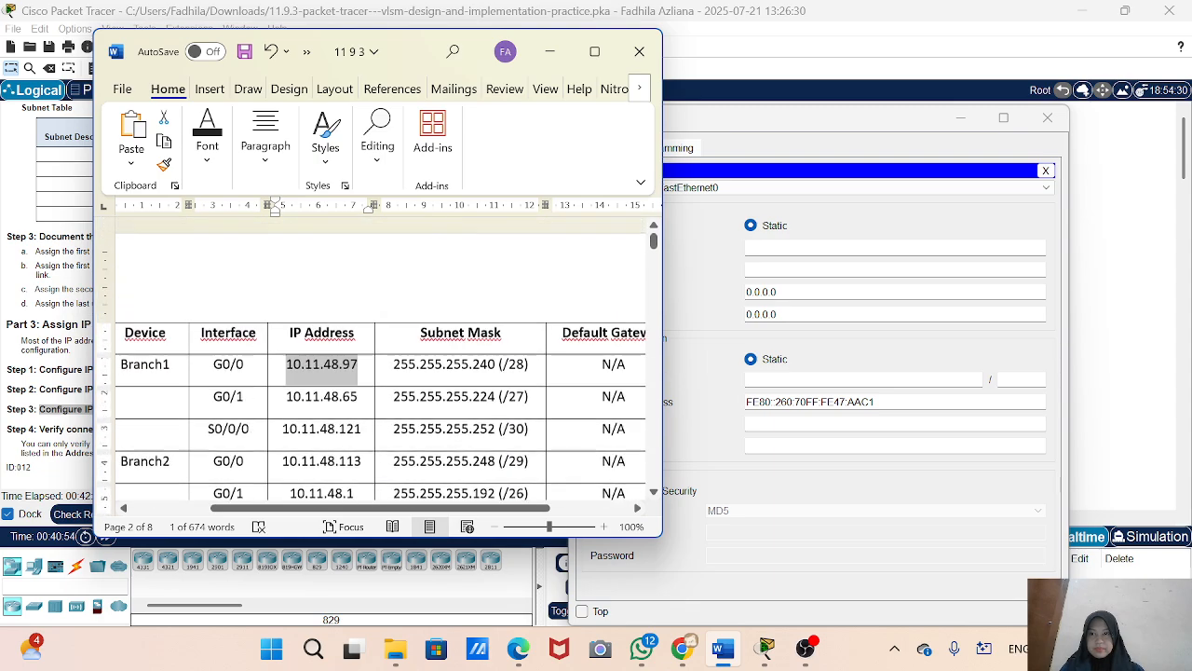
{"action": "scroll", "coordinate": [380, 363], "scroll_direction": "down", "scroll_amount": 5}
{"action": "scroll", "coordinate": [380, 364], "scroll_direction": "right", "scroll_amount": 3}
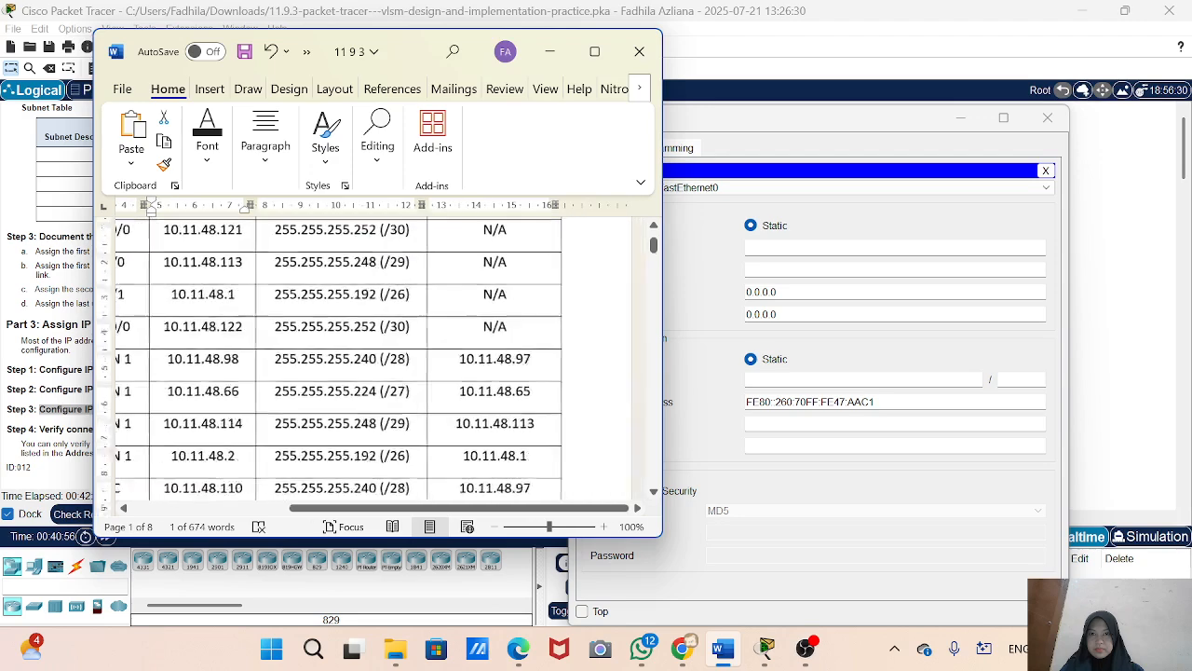
{"action": "scroll", "coordinate": [380, 363], "scroll_direction": "up", "scroll_amount": 3}
{"action": "scroll", "coordinate": [380, 363], "scroll_direction": "down", "scroll_amount": 3}
{"action": "scroll", "coordinate": [380, 364], "scroll_direction": "left", "scroll_amount": 3}
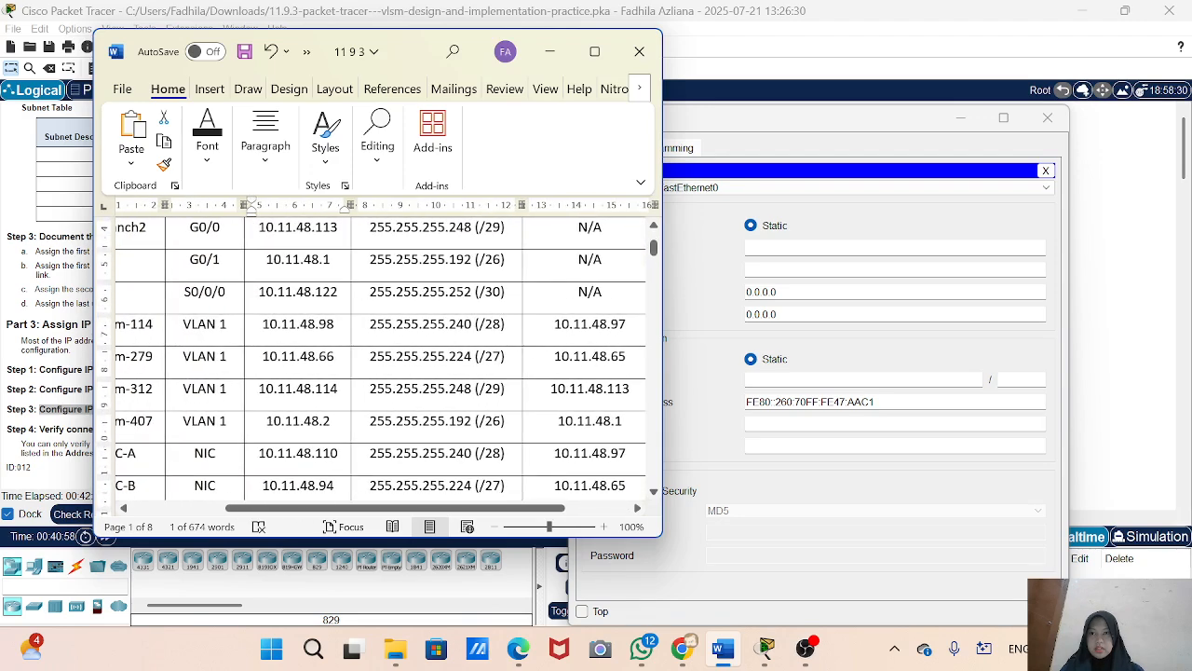
{"action": "scroll", "coordinate": [380, 363], "scroll_direction": "left", "scroll_amount": 2}
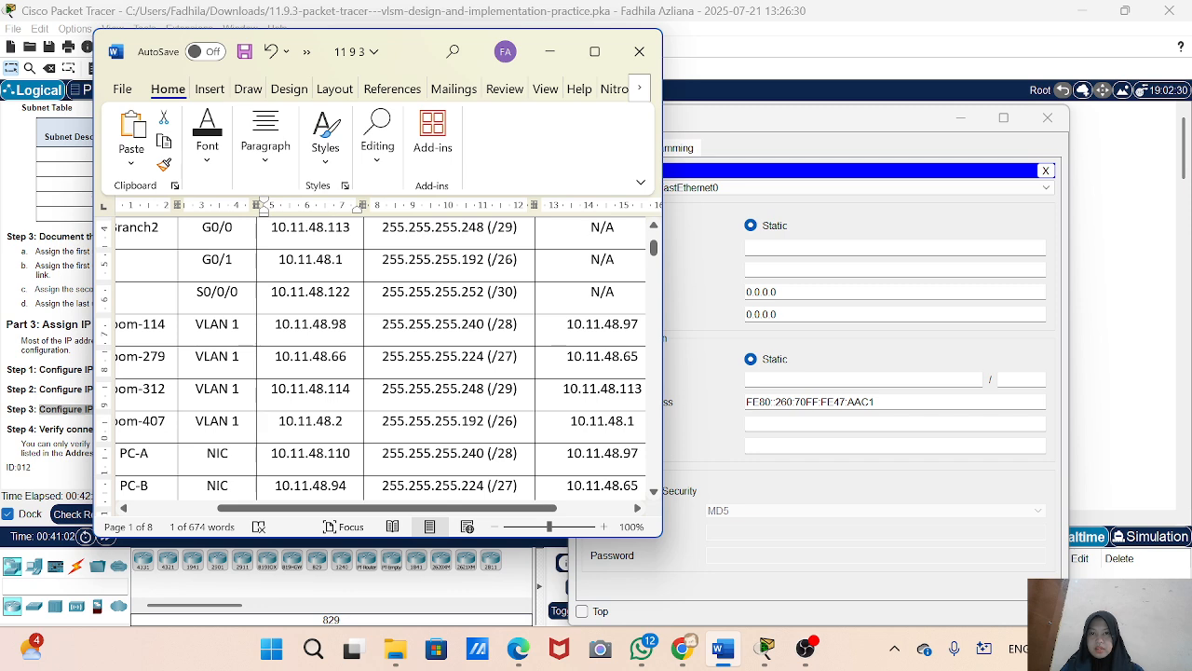
{"action": "scroll", "coordinate": [553, 413], "scroll_direction": "left", "scroll_amount": 3}
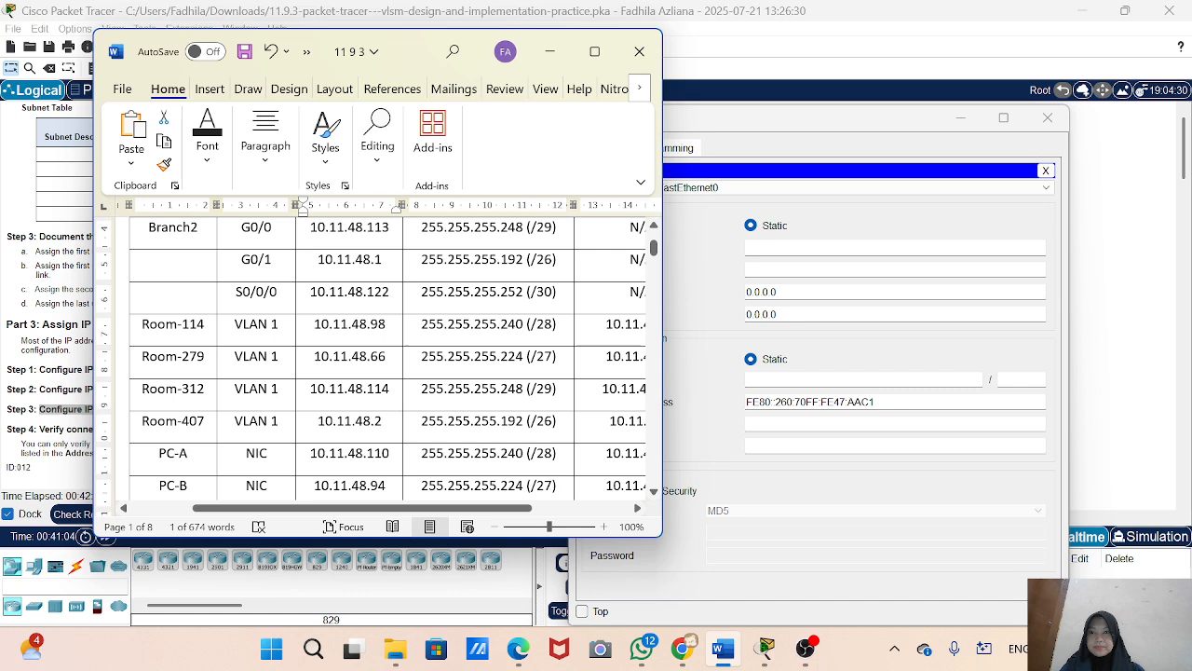
{"action": "scroll", "coordinate": [322, 419], "scroll_direction": "down", "scroll_amount": 3}
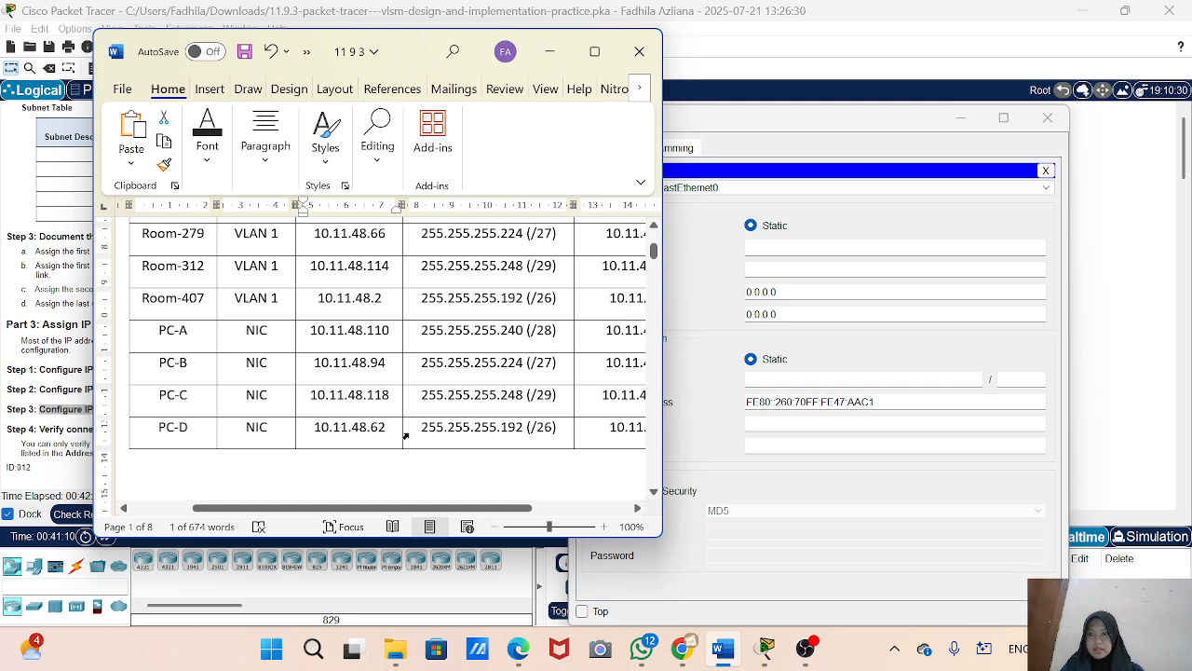
- Copy PC-D's IP address 10.11.48.62 from the Word table into its IPv4 address setting in Packet Tracer
{"action": "left_click_drag", "start_coordinate": [385, 430], "coordinate": [320, 437]}
{"action": "key", "text": "ctrl+c"}
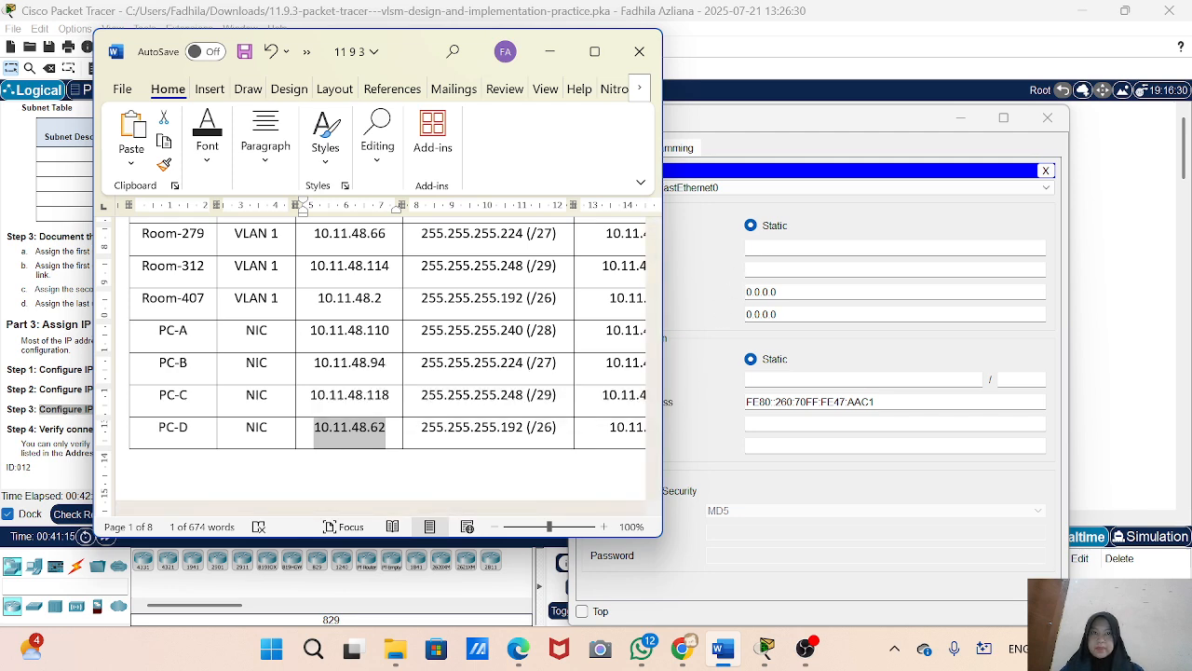
{"action": "left_click", "coordinate": [894, 248]}
{"action": "key", "text": "ctrl+v"}
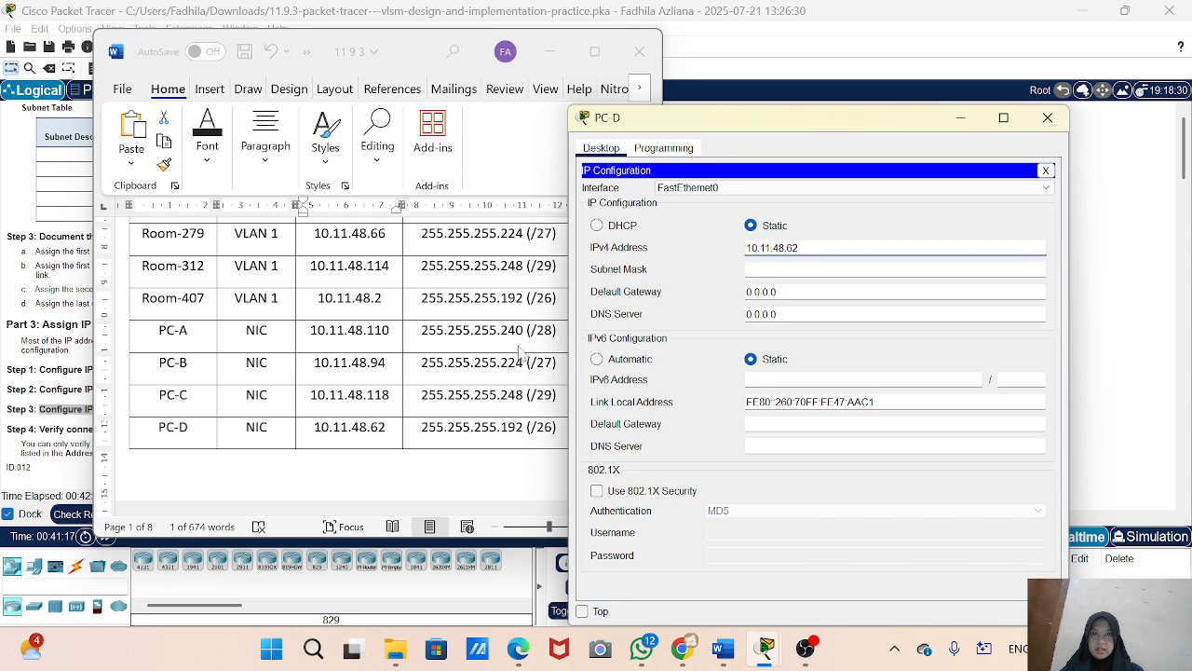
- Copy the subnet mask 255.255.255.192 from the PC-D row in Word into PC-D's subnet mask setting
{"action": "key", "text": "alt+Tab"}
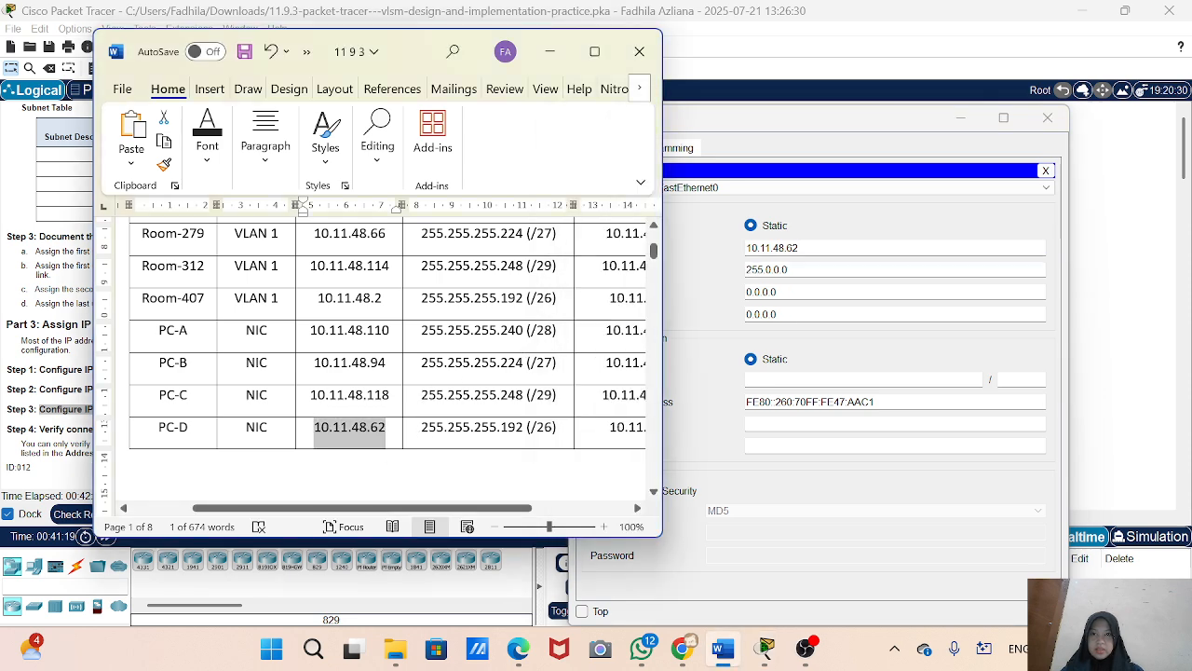
{"action": "left_click_drag", "start_coordinate": [422, 427], "coordinate": [525, 426]}
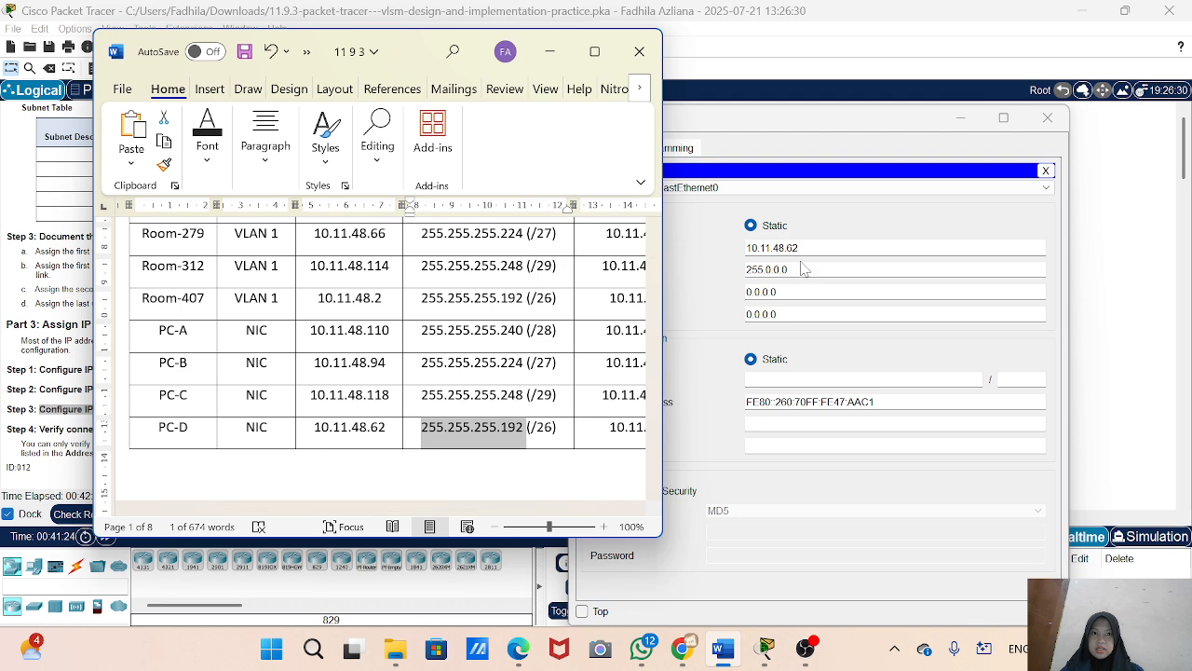
{"action": "key", "text": "alt+Tab"}
{"action": "key", "text": "ctrl+v"}
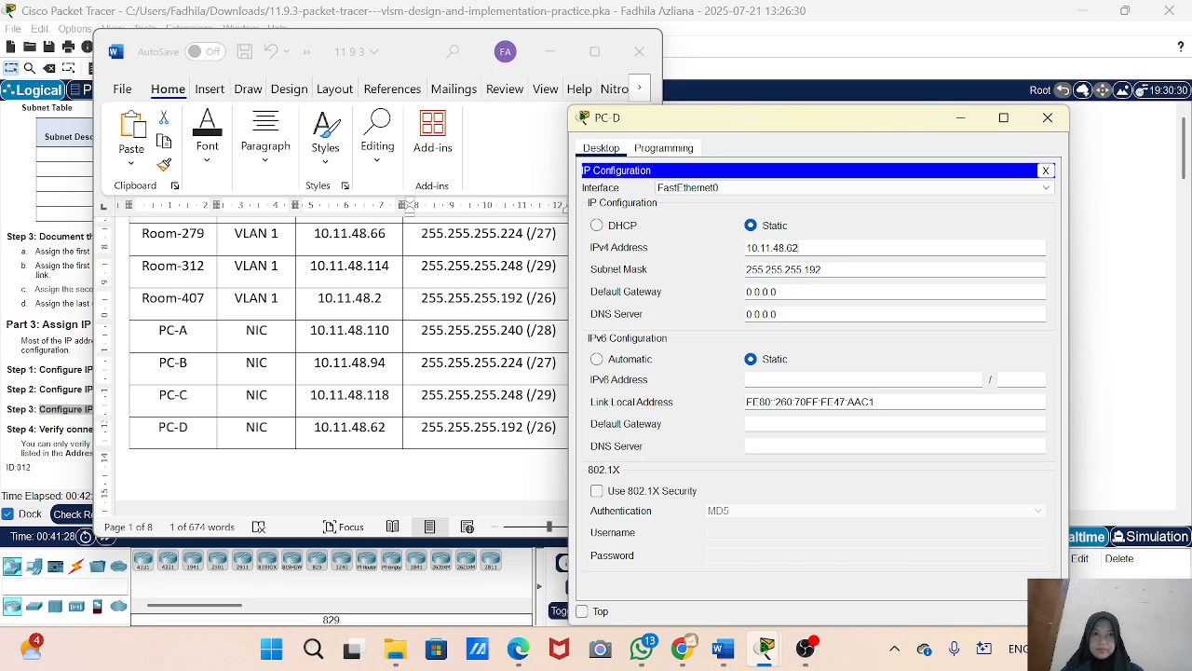
- Copy PC-D's default gateway 10.11.48.1 from the last row of the Word addressing table
{"action": "left_click", "coordinate": [802, 249]}
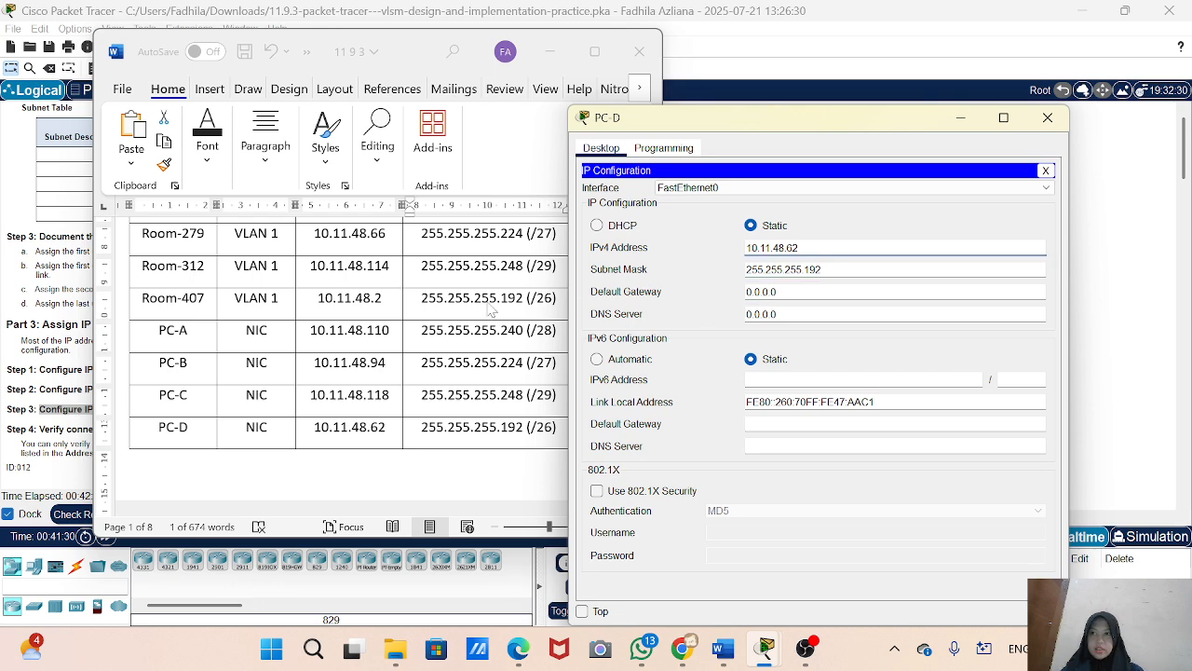
{"action": "scroll", "coordinate": [443, 314], "scroll_direction": "right", "scroll_amount": 3}
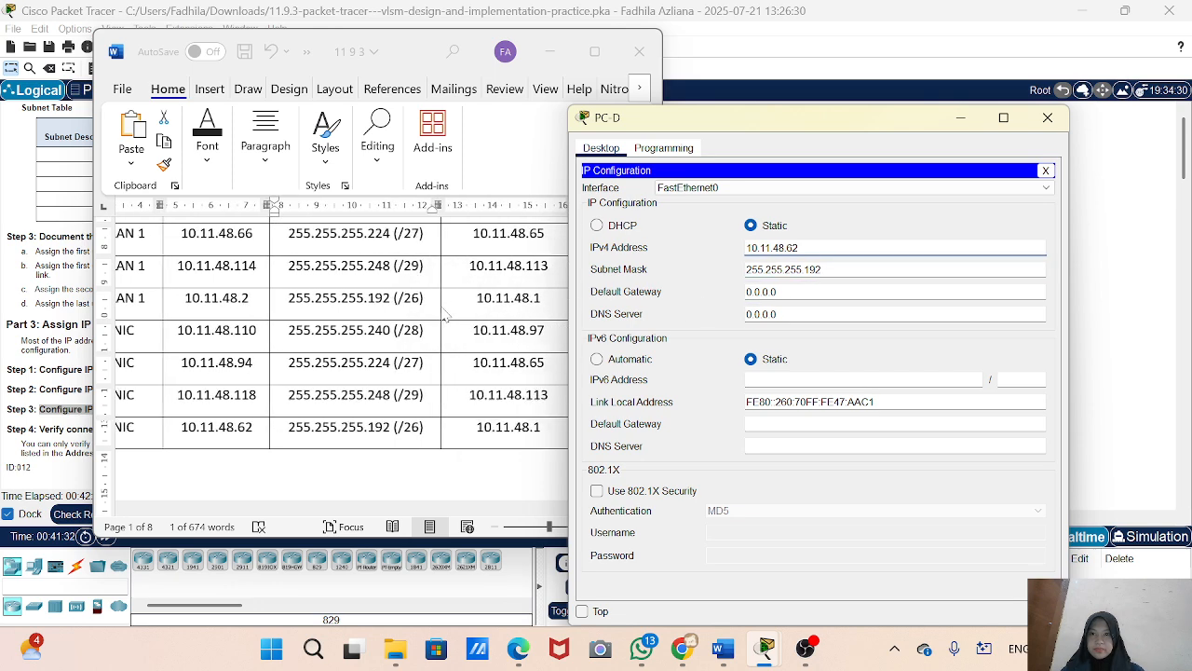
{"action": "scroll", "coordinate": [249, 367], "scroll_direction": "left", "scroll_amount": 3}
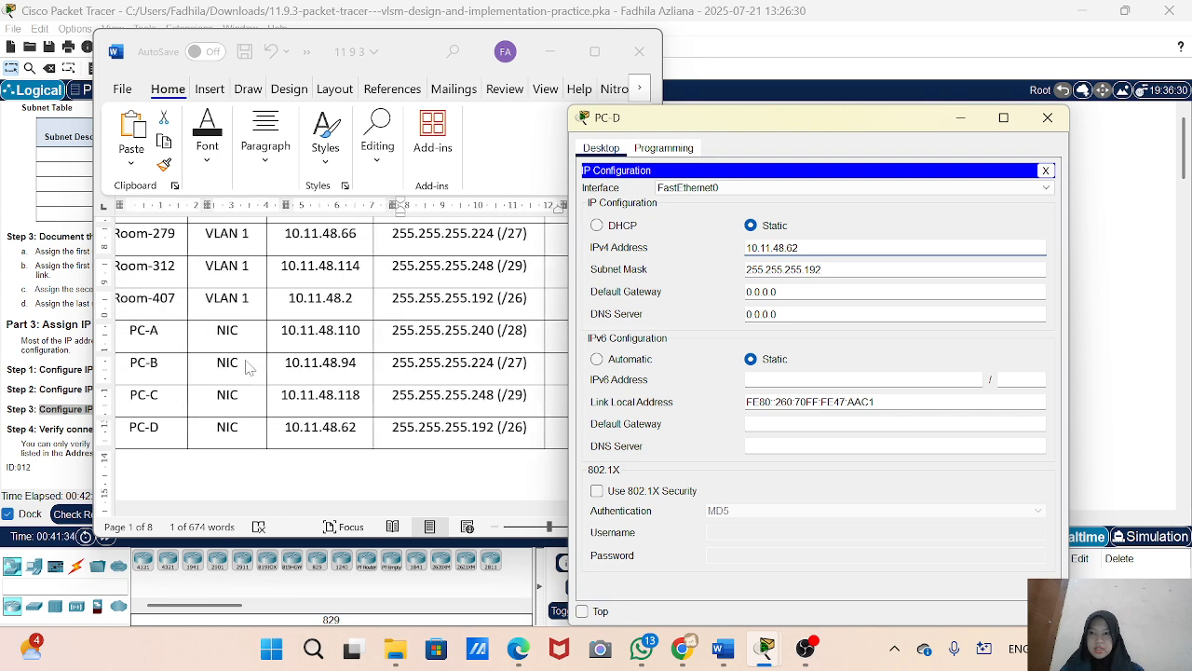
{"action": "scroll", "coordinate": [246, 368], "scroll_direction": "right", "scroll_amount": 3}
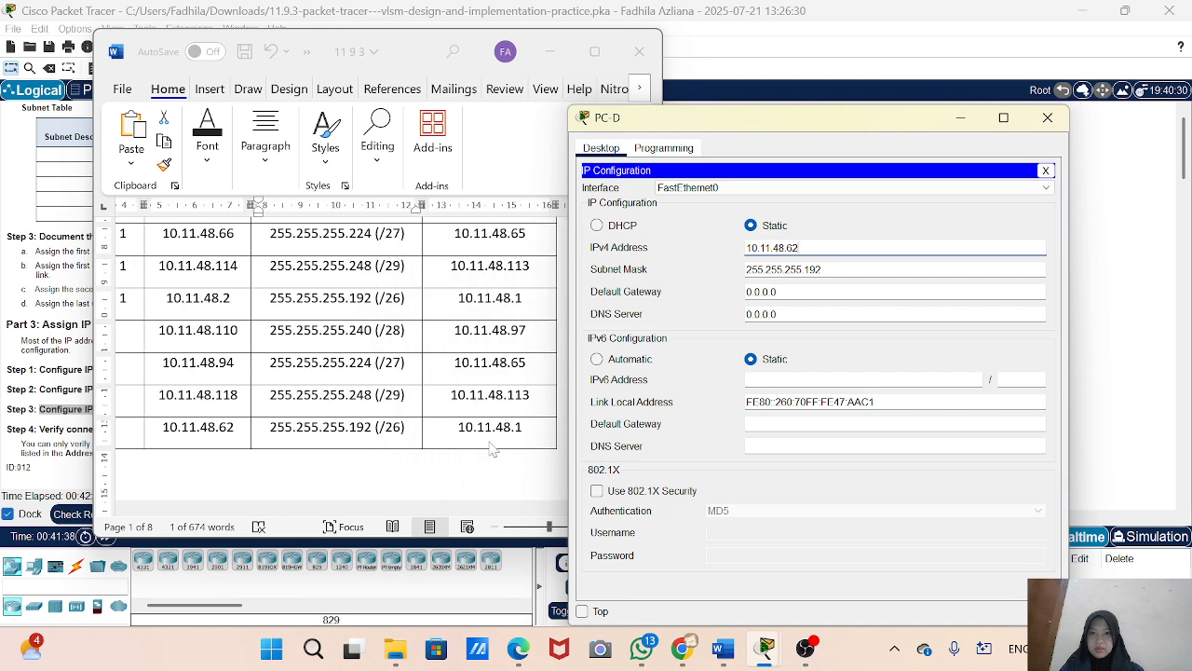
{"action": "left_click", "coordinate": [514, 439]}
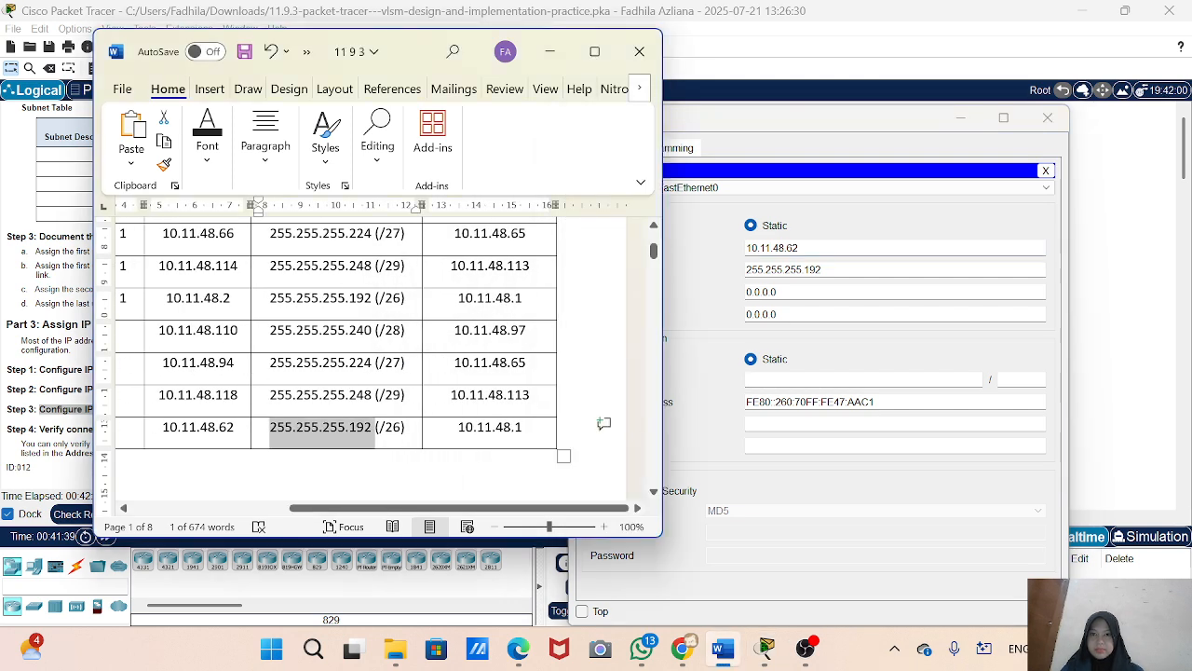
{"action": "double_click", "coordinate": [503, 428]}
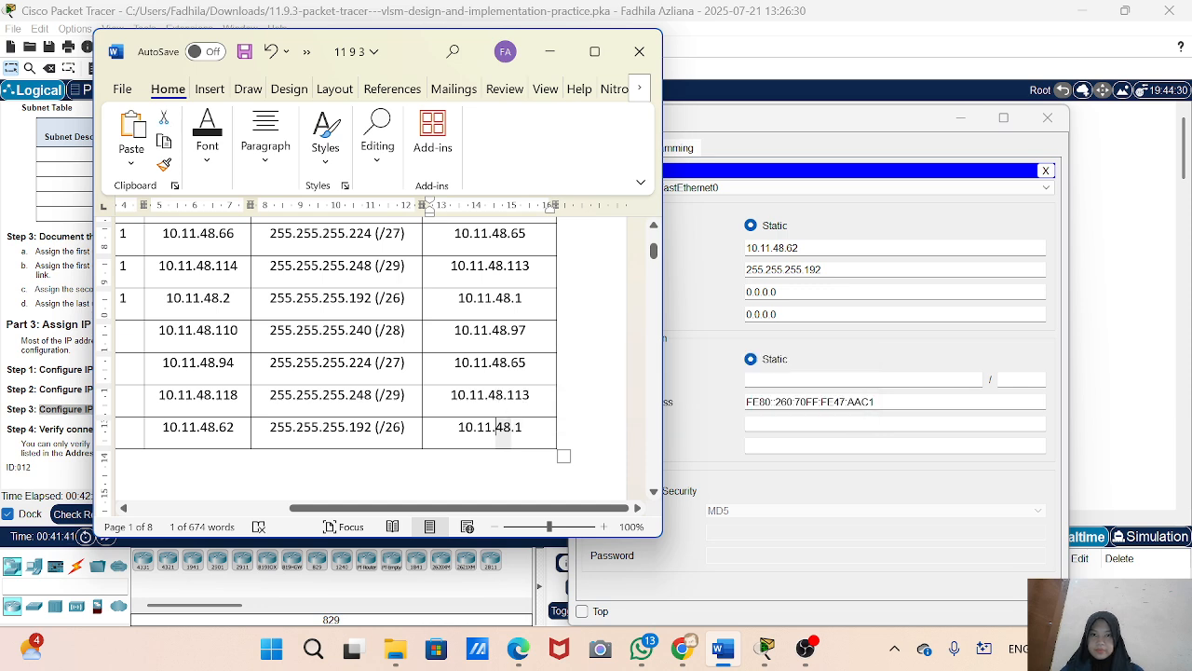
{"action": "triple_click", "coordinate": [500, 430]}
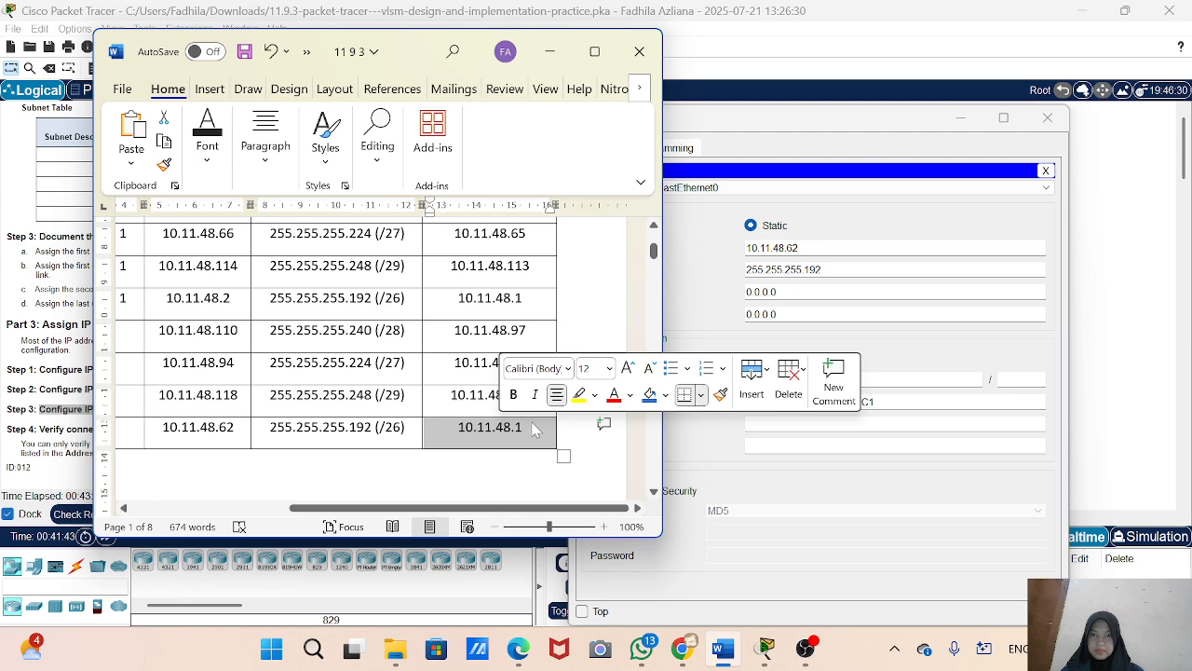
{"action": "left_click", "coordinate": [536, 430]}
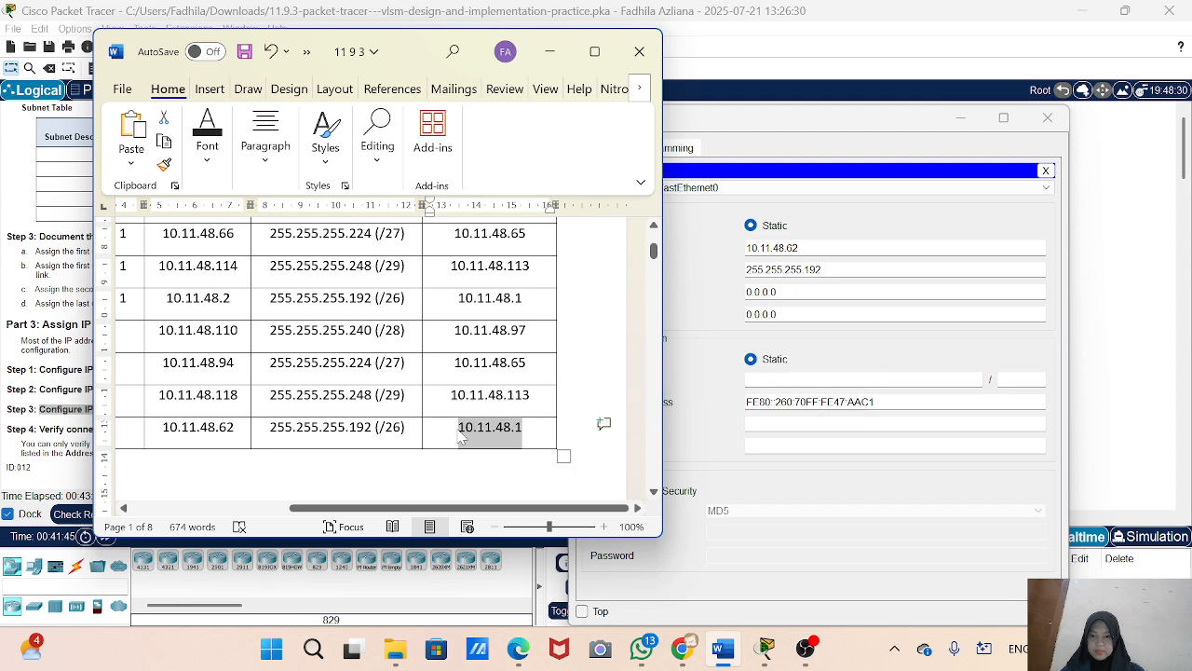
- Replace PC-D's IPv4 default gateway with the copied address 10.11.48.1 in Packet Tracer
{"action": "left_click", "coordinate": [799, 292]}
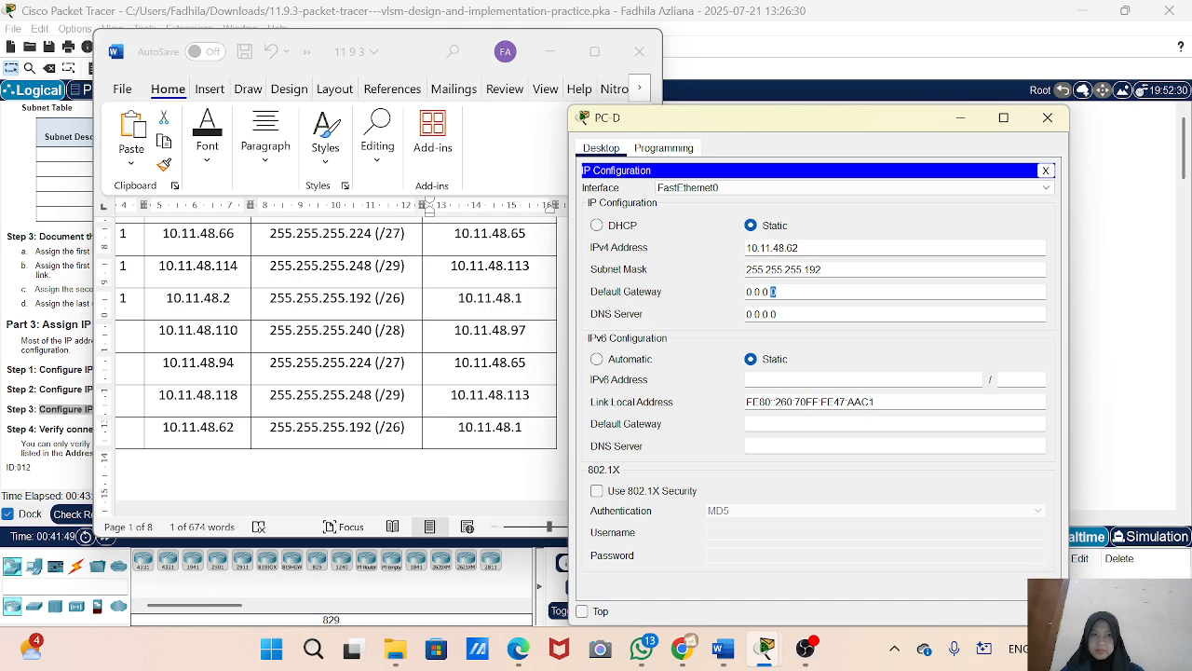
{"action": "triple_click", "coordinate": [799, 293]}
{"action": "double_click", "coordinate": [799, 293]}
{"action": "double_click", "coordinate": [773, 291]}
{"action": "triple_click", "coordinate": [773, 291]}
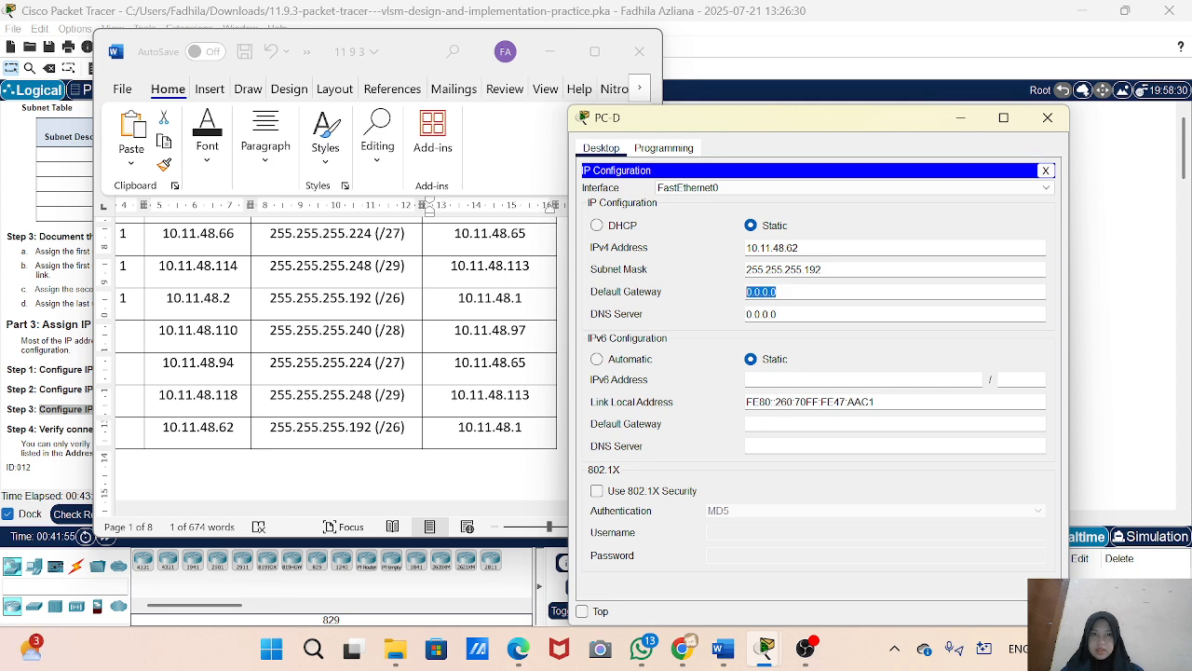
{"action": "type", "text": "10.11.48.1"}
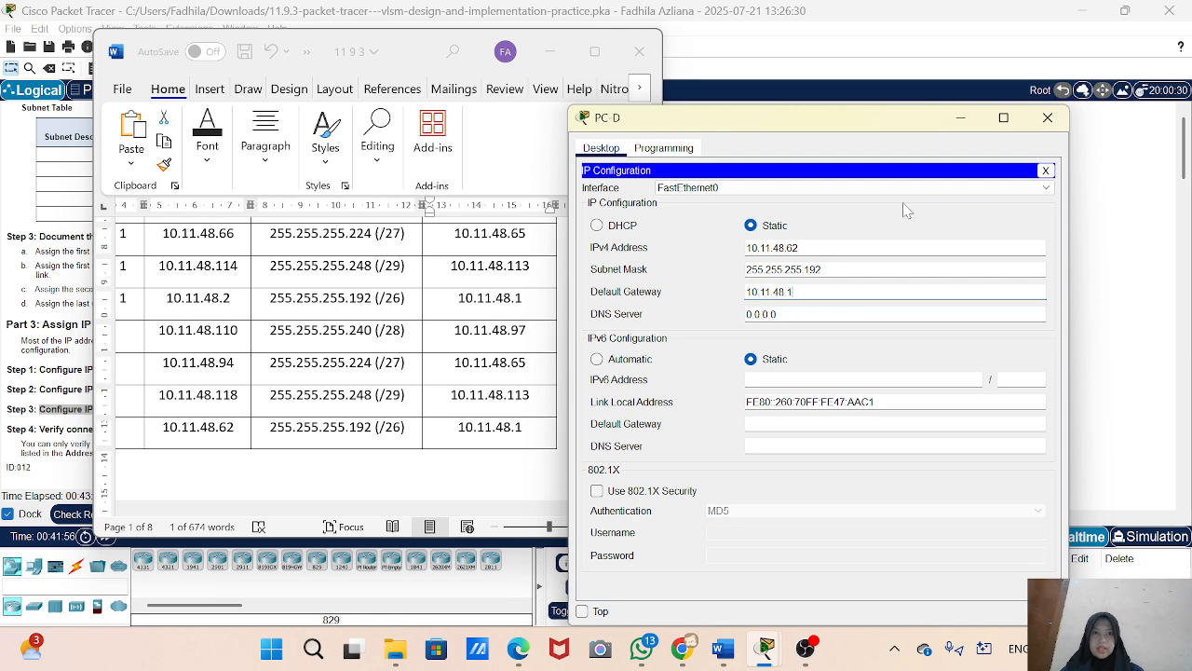
- Minimize the PC-D and Word windows and read the Step 4 instructions on verifying connectivity
{"action": "left_click", "coordinate": [964, 120]}
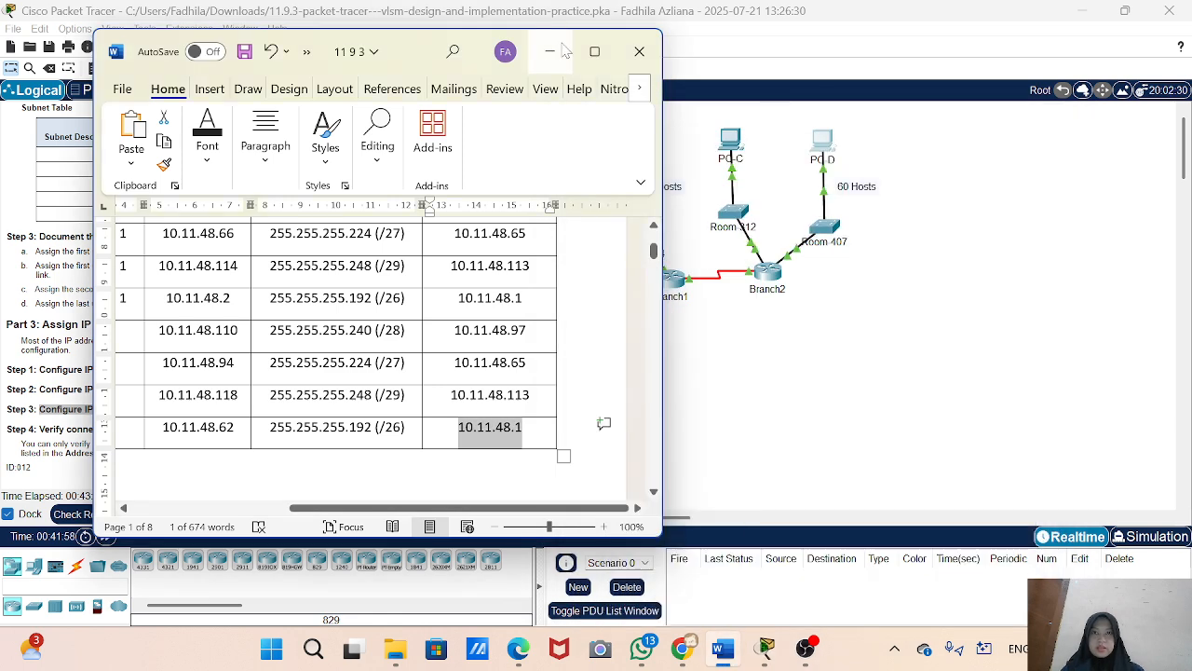
{"action": "left_click", "coordinate": [550, 52]}
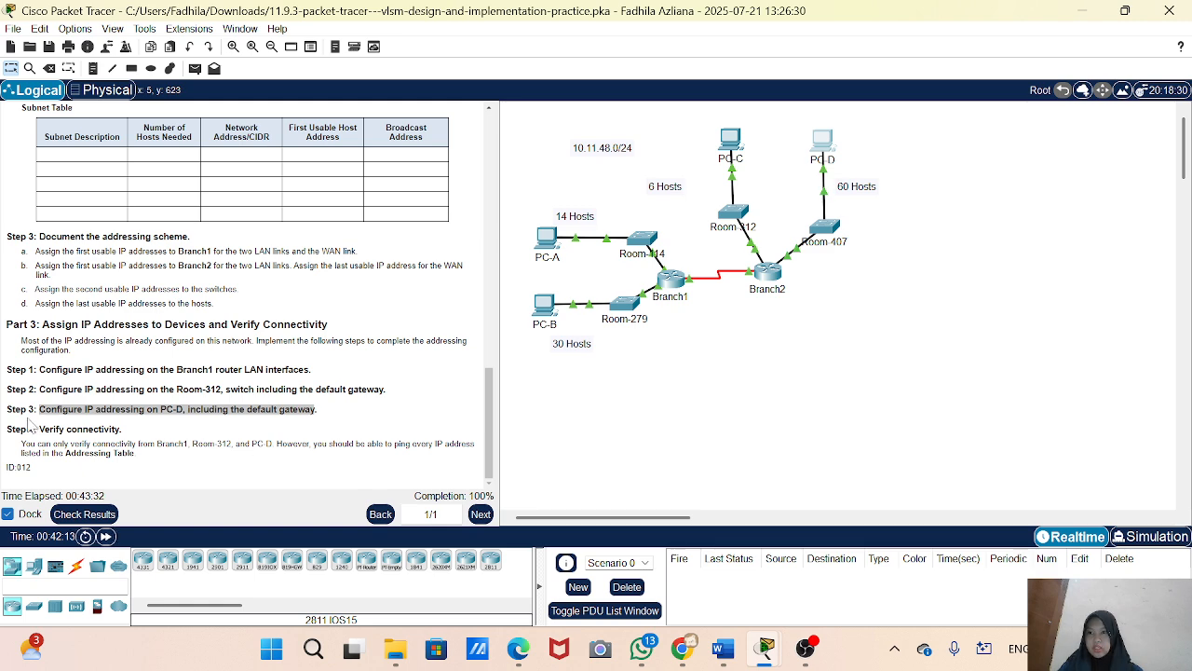
{"action": "left_click_drag", "start_coordinate": [30, 444], "coordinate": [161, 466]}
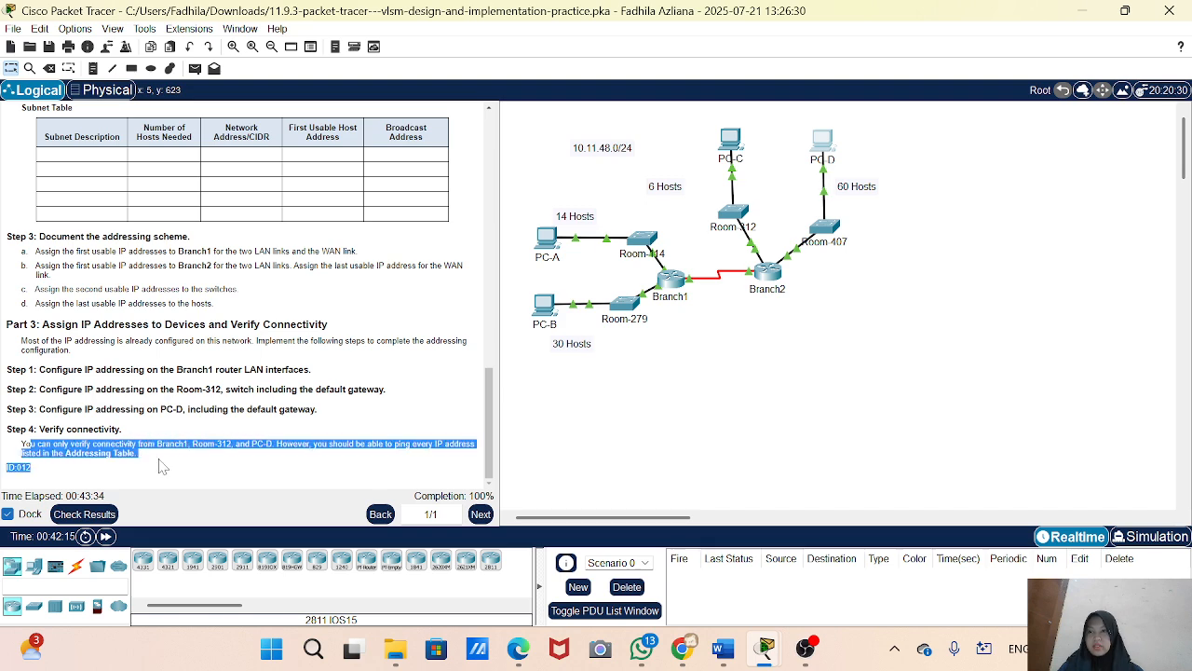
{"action": "left_click", "coordinate": [163, 468]}
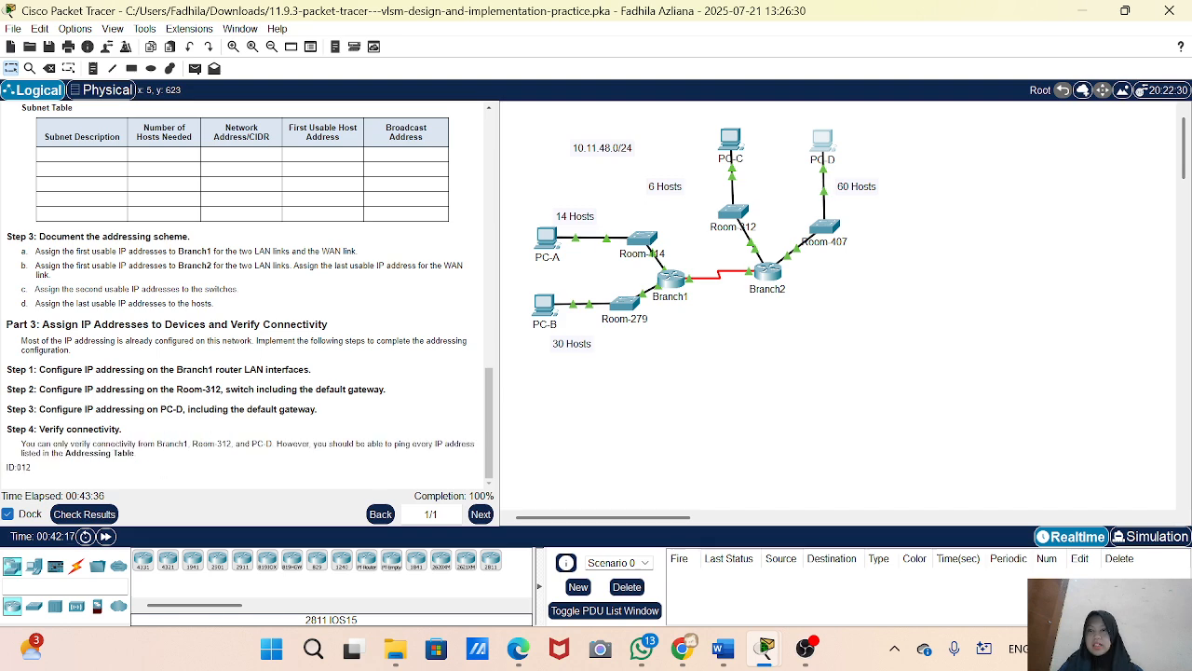
{"action": "scroll", "coordinate": [247, 296], "scroll_direction": "up", "scroll_amount": 3}
{"action": "scroll", "coordinate": [247, 297], "scroll_direction": "down", "scroll_amount": 3}
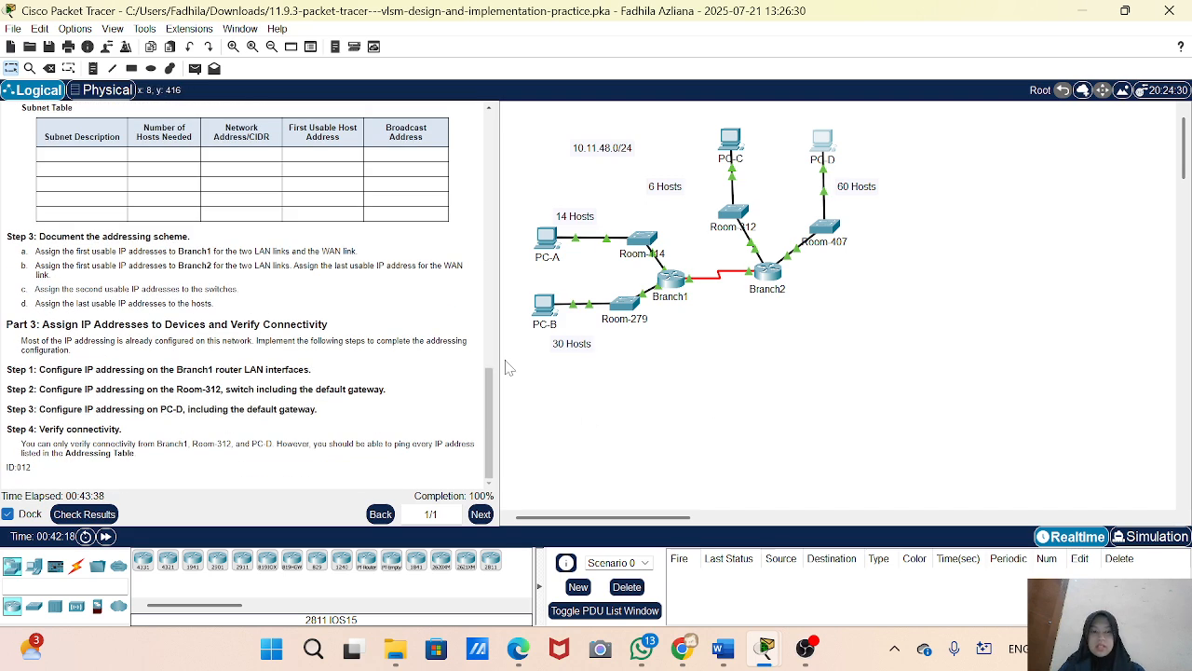
- Send a simple PDU from PC-A to PC-D to test connectivity
{"action": "key", "text": "p"}
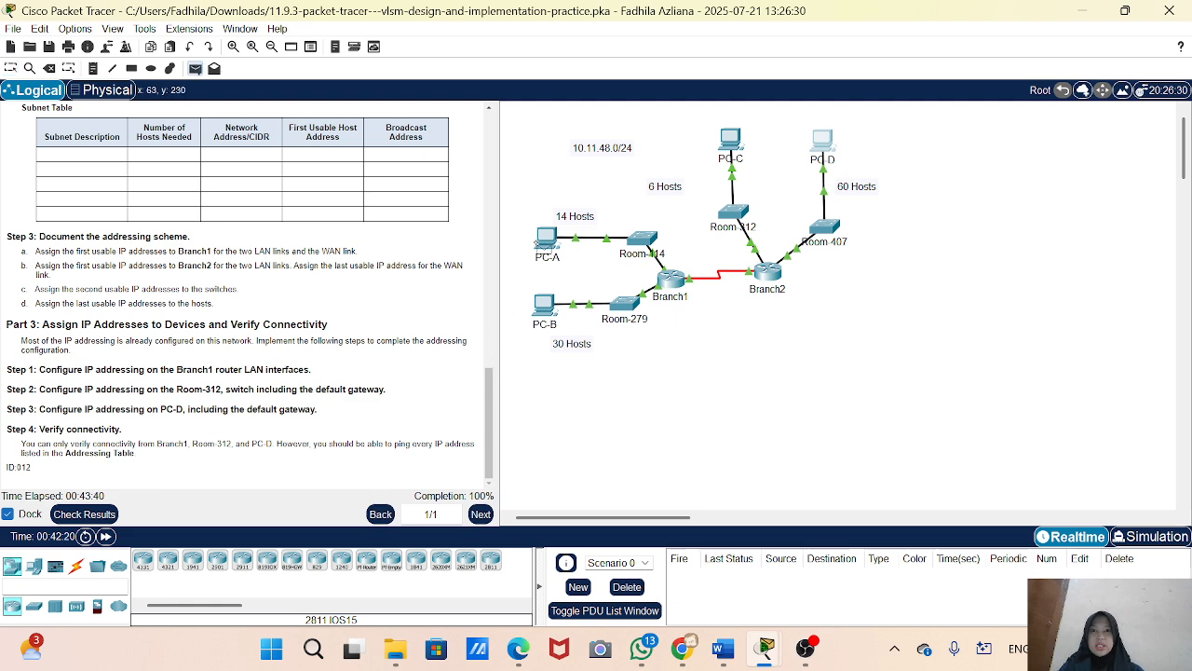
{"action": "left_click", "coordinate": [544, 240]}
{"action": "left_click", "coordinate": [823, 147]}
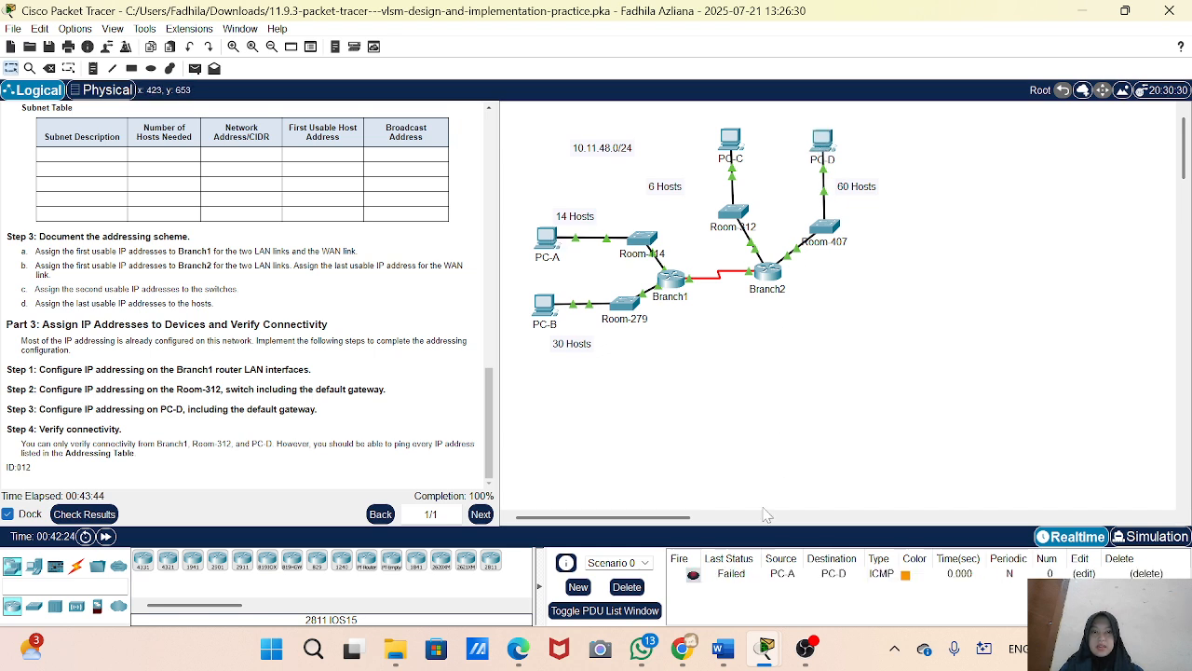
- Send a simple PDU from PC-B to PC-D to test connectivity
{"action": "key", "text": "p"}
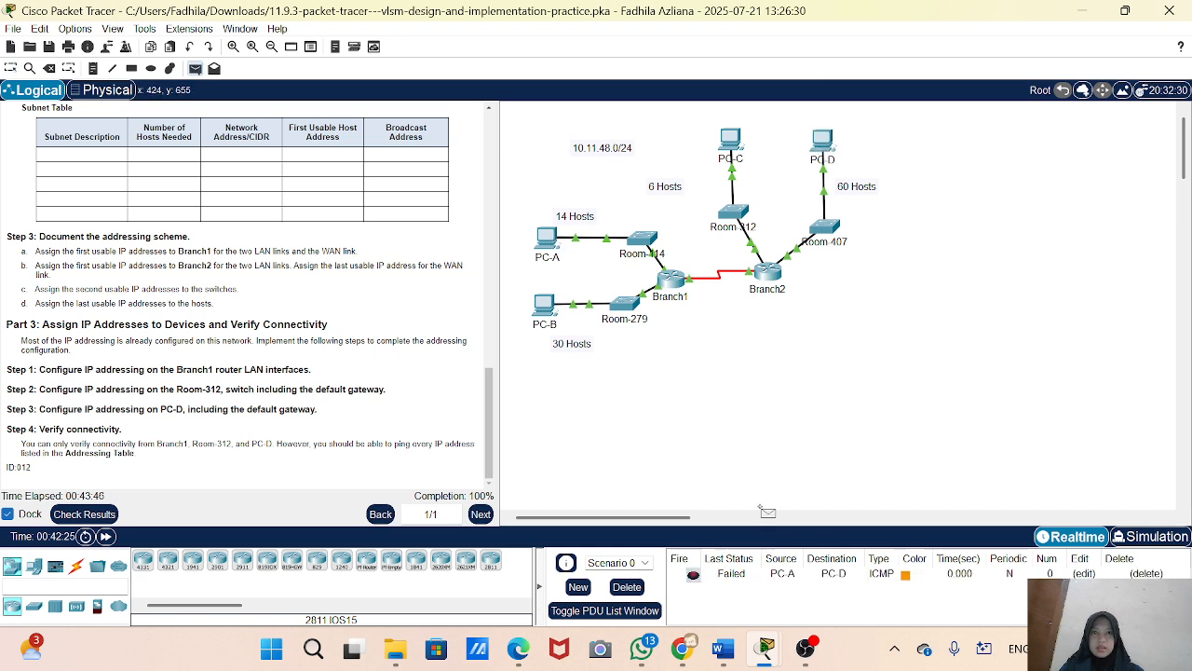
{"action": "left_click", "coordinate": [550, 314]}
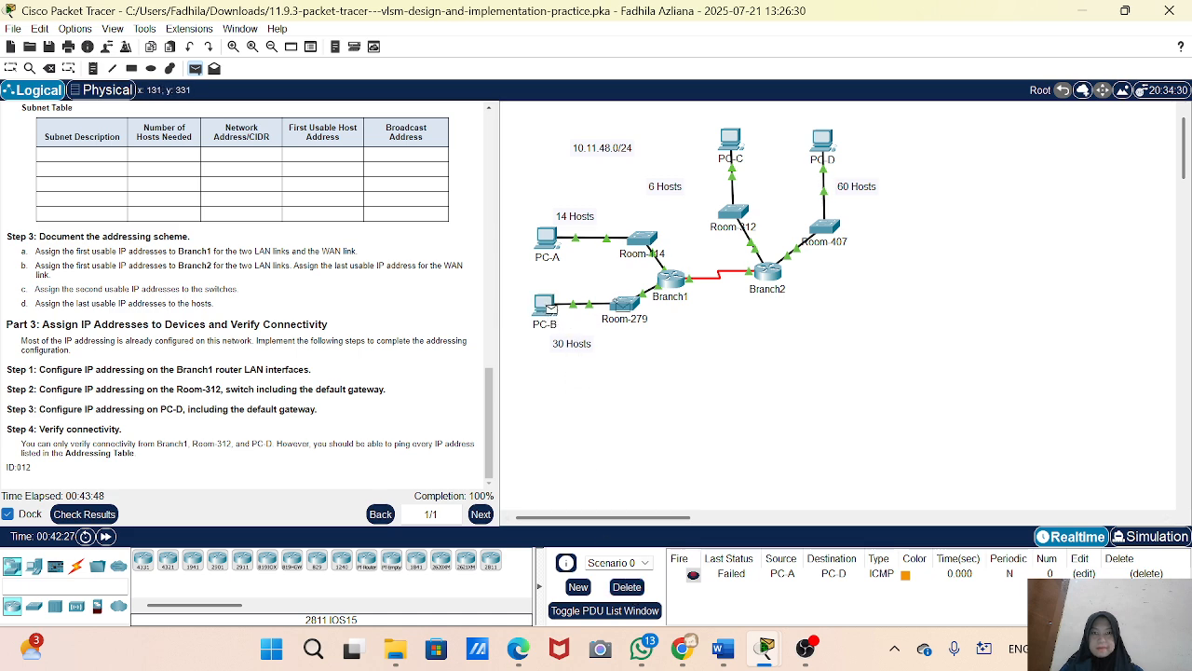
{"action": "left_click", "coordinate": [821, 142]}
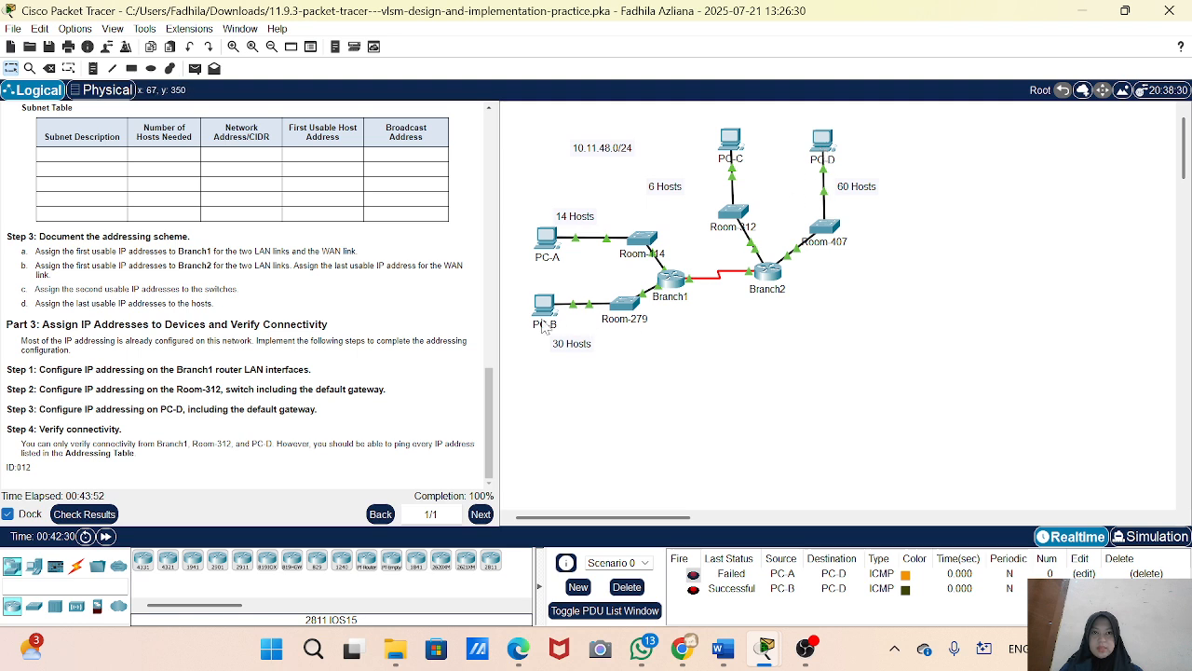
- Repeat the simple PDU test from PC-A to PC-D
{"action": "key", "text": "p"}
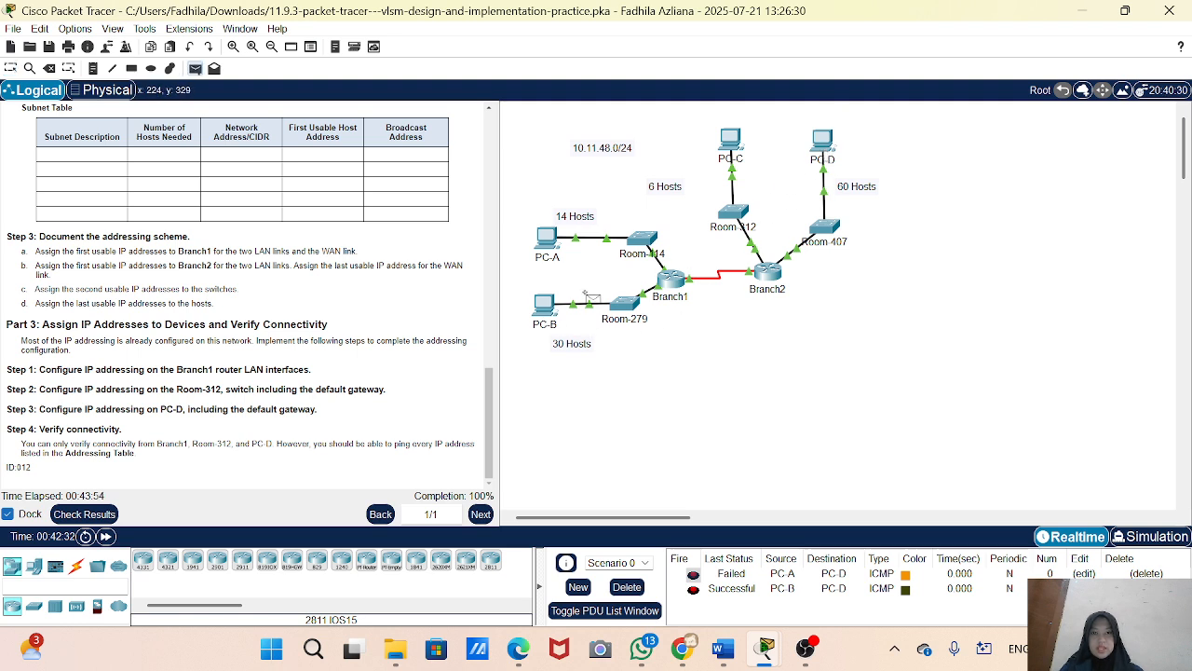
{"action": "left_click", "coordinate": [551, 238]}
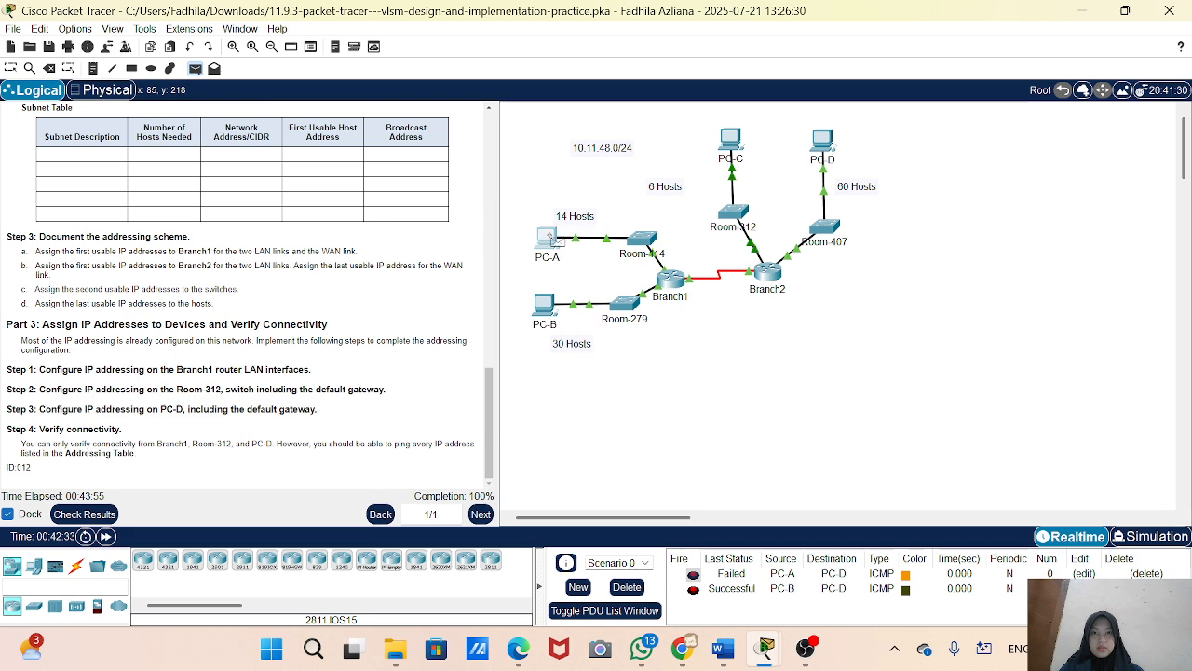
{"action": "left_click", "coordinate": [829, 141]}
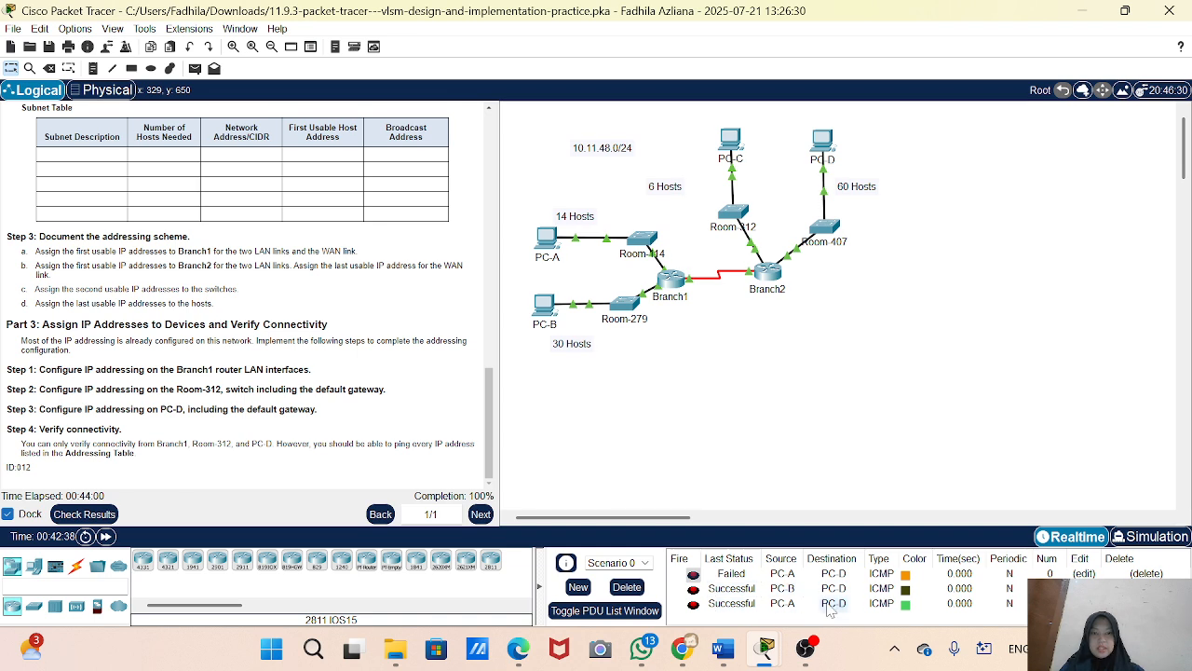
- Send a simple PDU from the Branch1 router to the Branch2 router to test the WAN link
{"action": "key", "text": "p"}
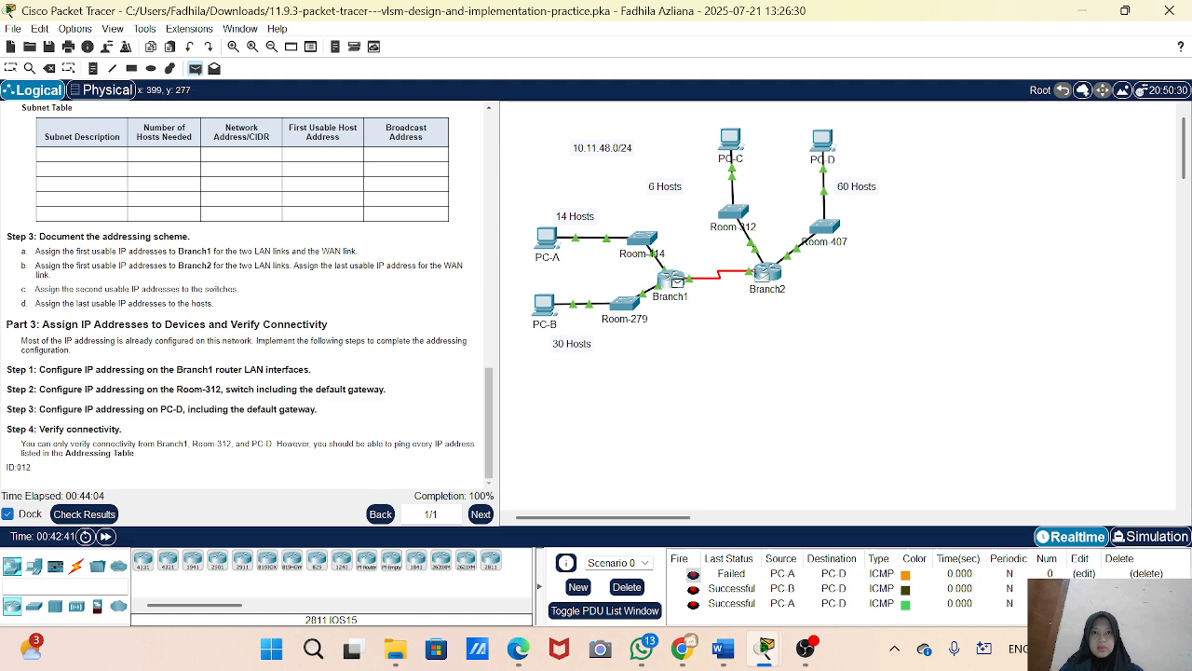
{"action": "left_click", "coordinate": [767, 272]}
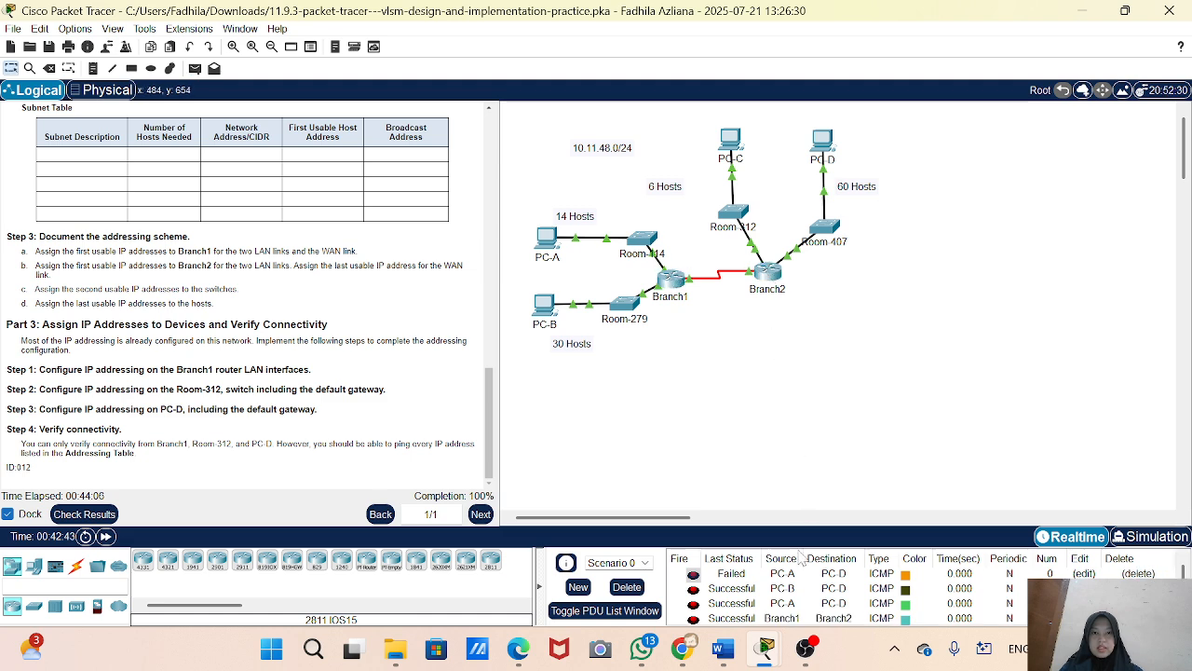